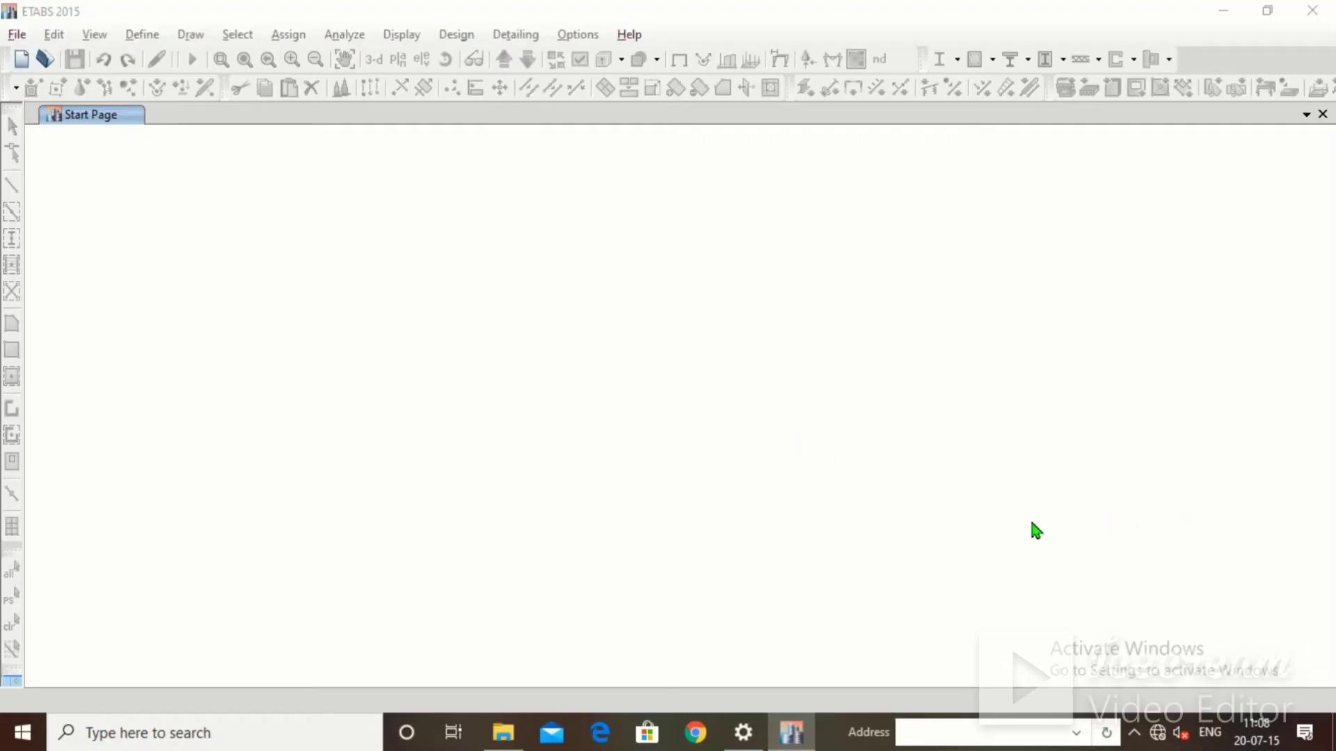
left_click(15, 35)
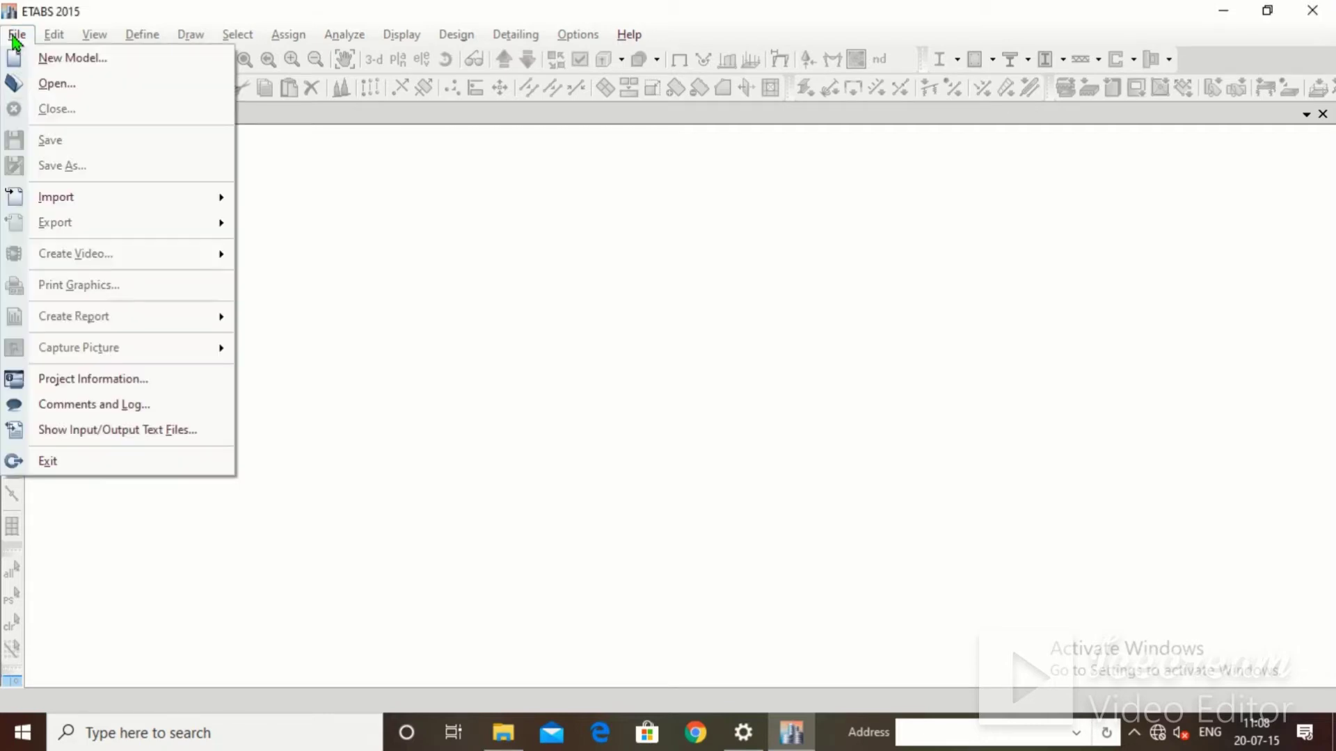
left_click(30, 59)
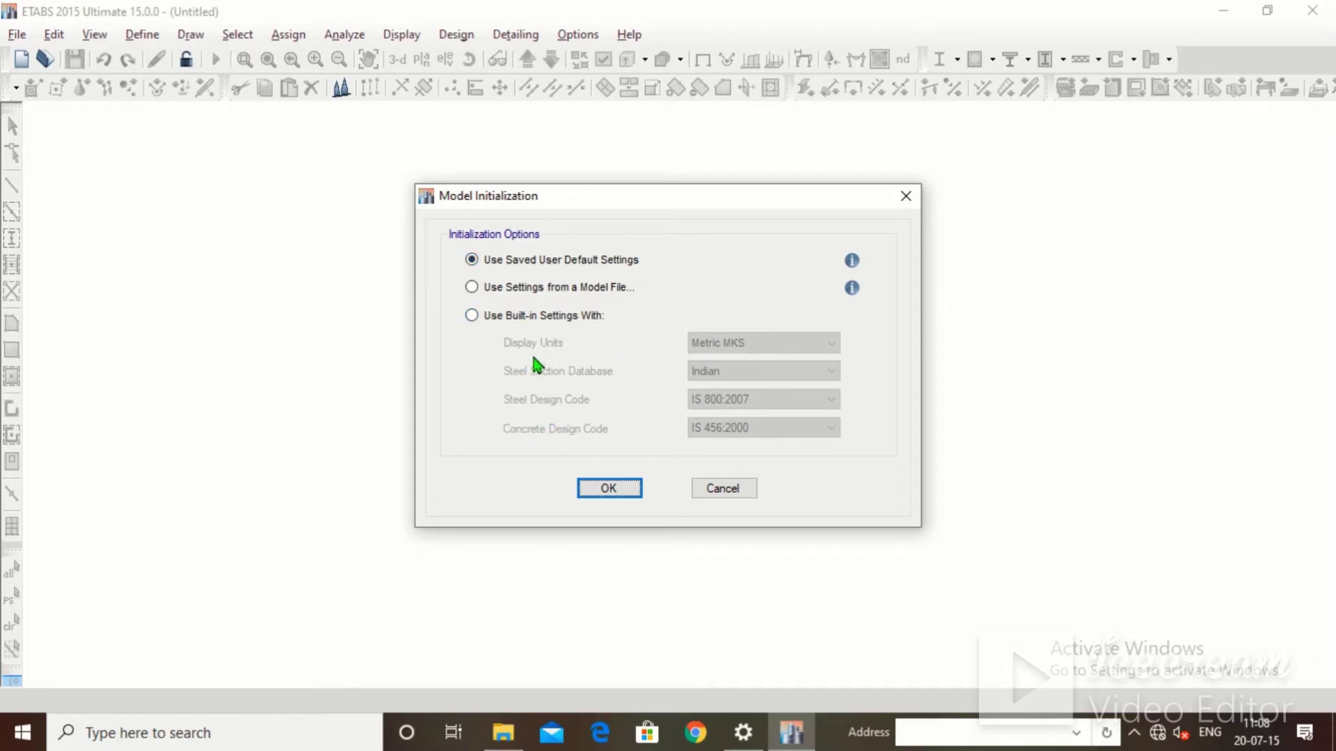
left_click(476, 290)
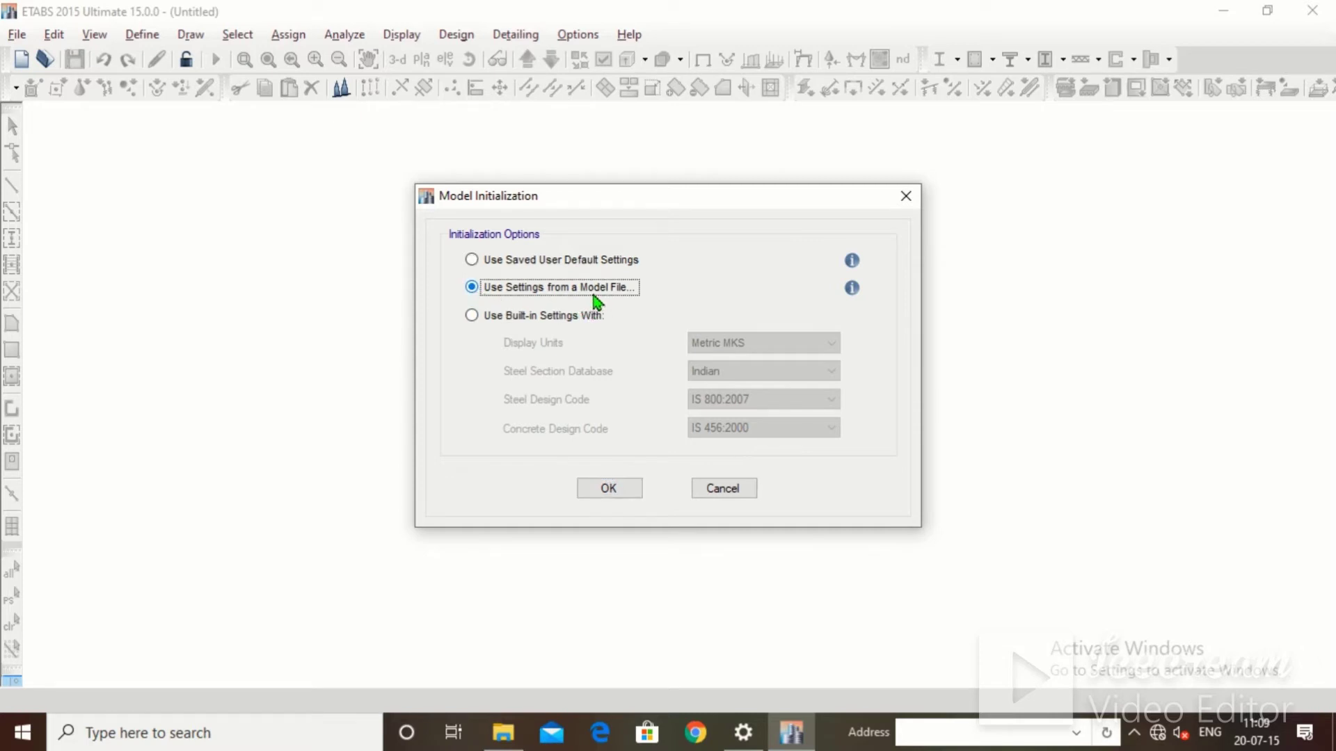
left_click(609, 488)
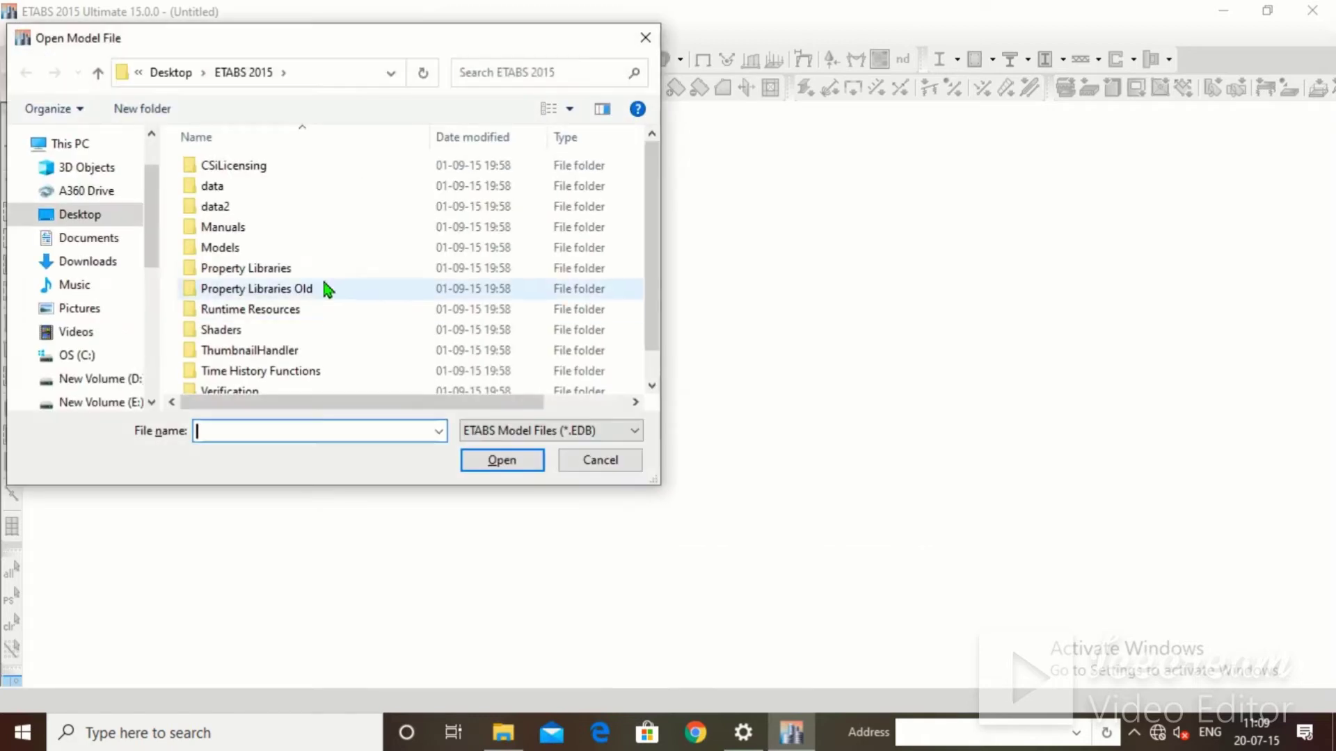
scroll(275, 260, "down", 1)
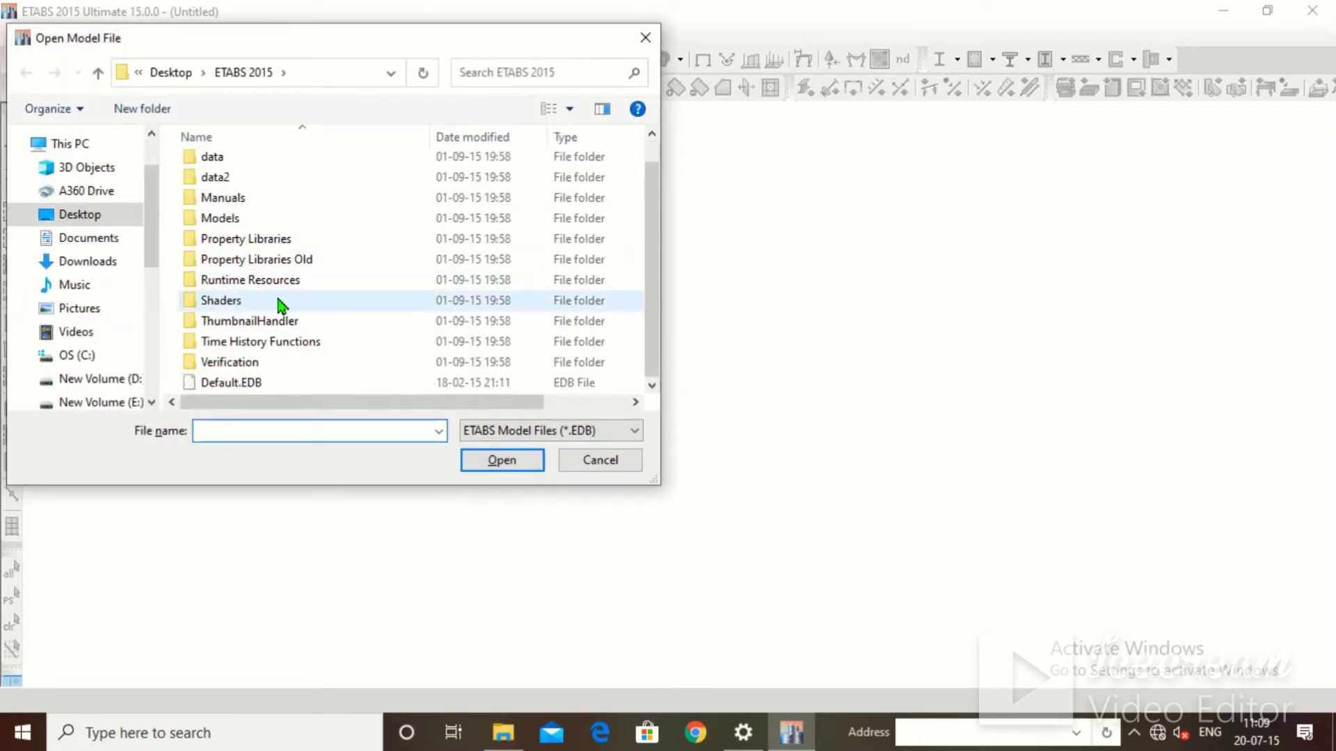
scroll(278, 303, "up", 1)
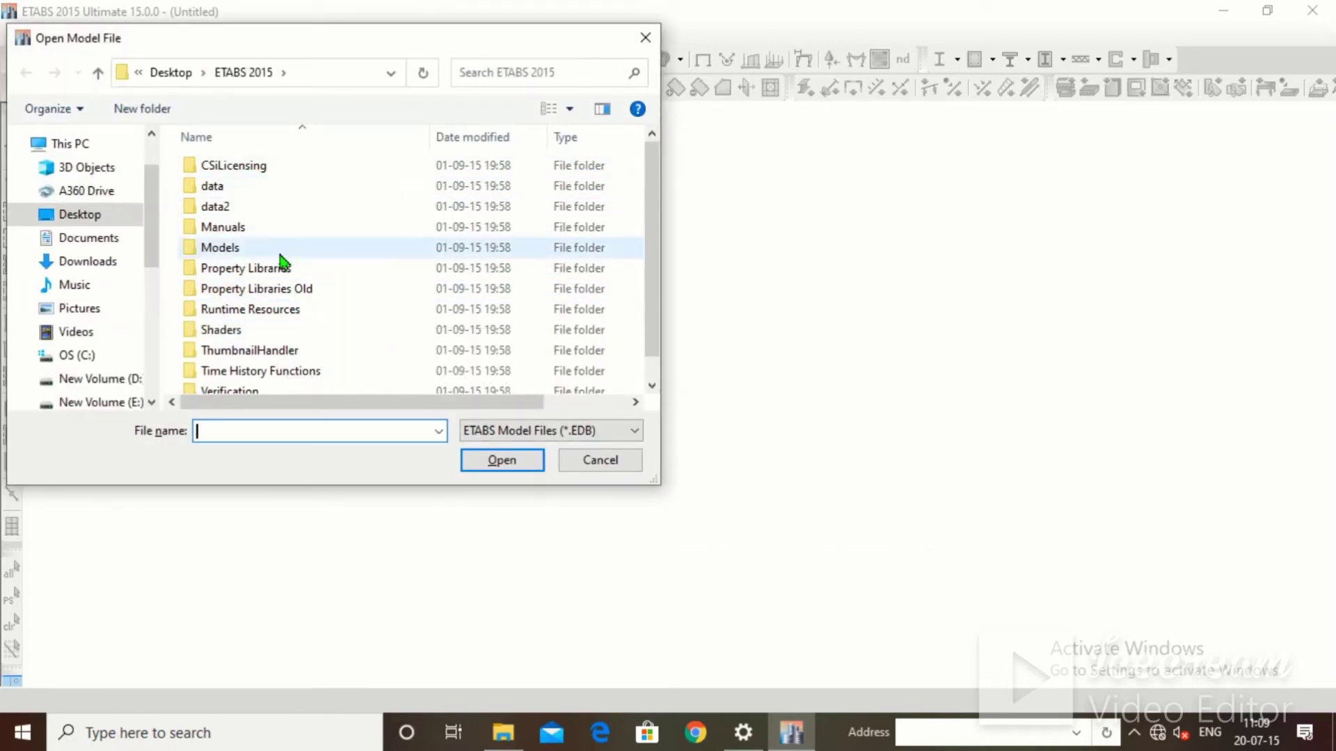
scroll(285, 281, "down", 1)
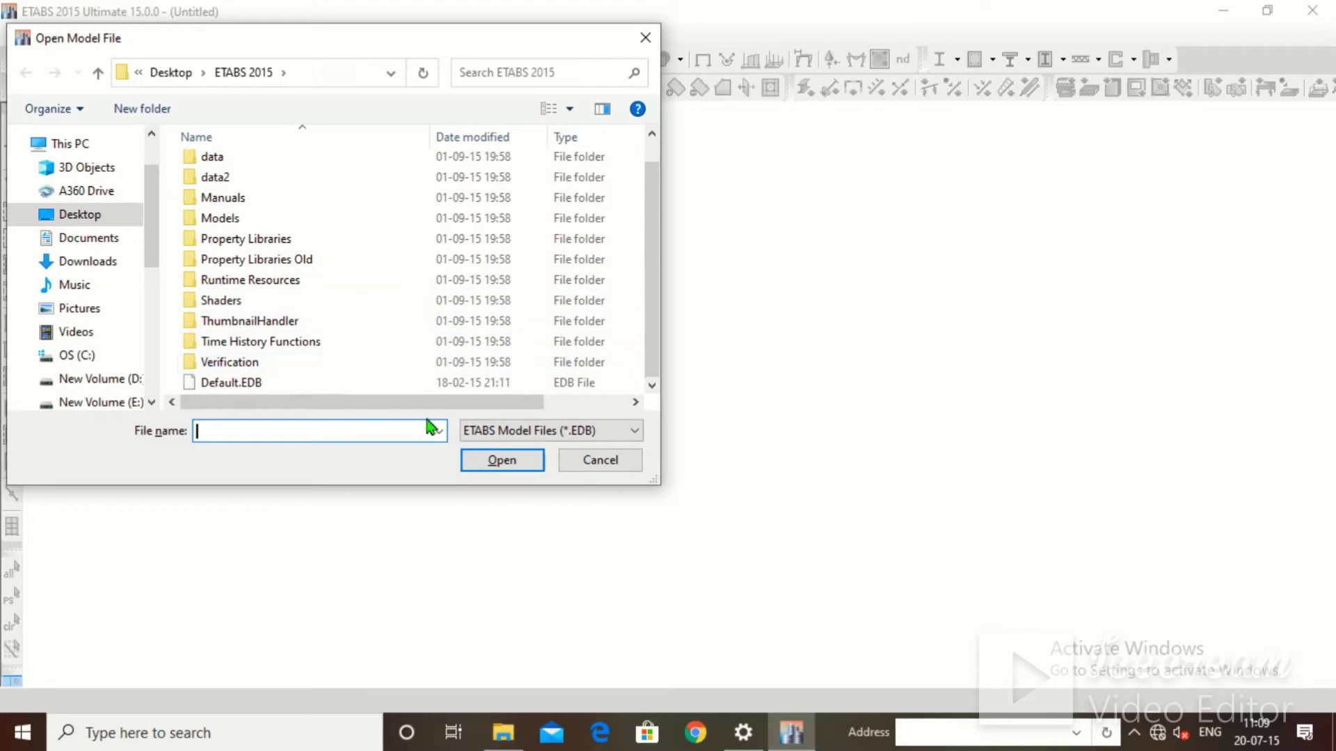
left_click(603, 460)
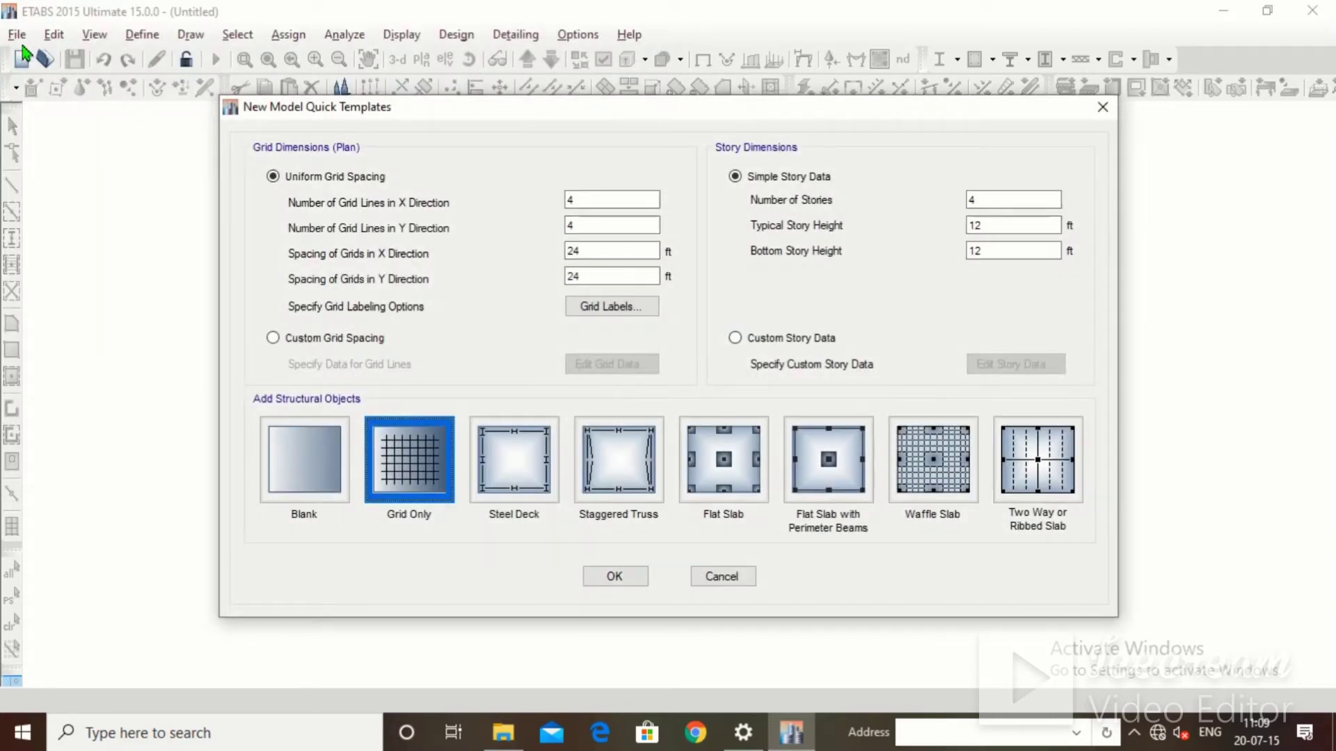
left_click(720, 576)
Start a new model with built-in settings, using Metric SI display units and the Indian steel section database
left_click(19, 36)
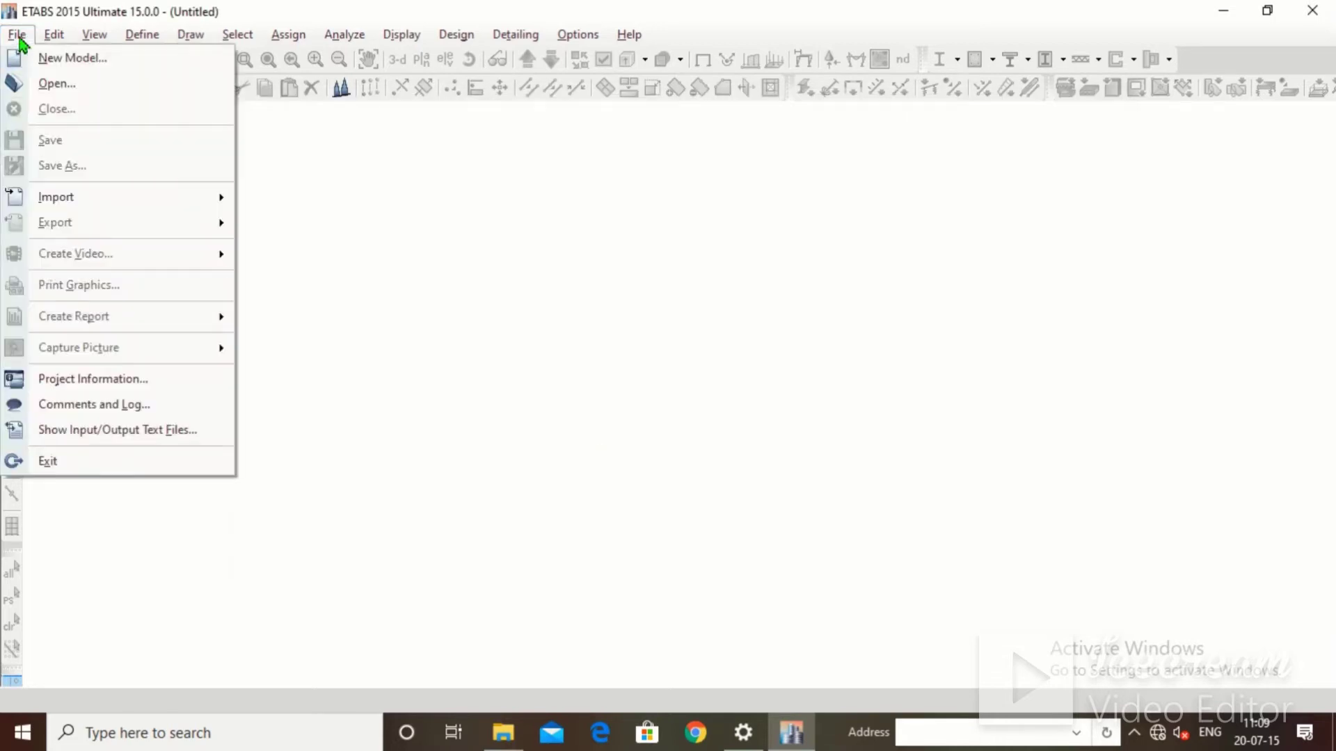
left_click(56, 58)
left_click(489, 322)
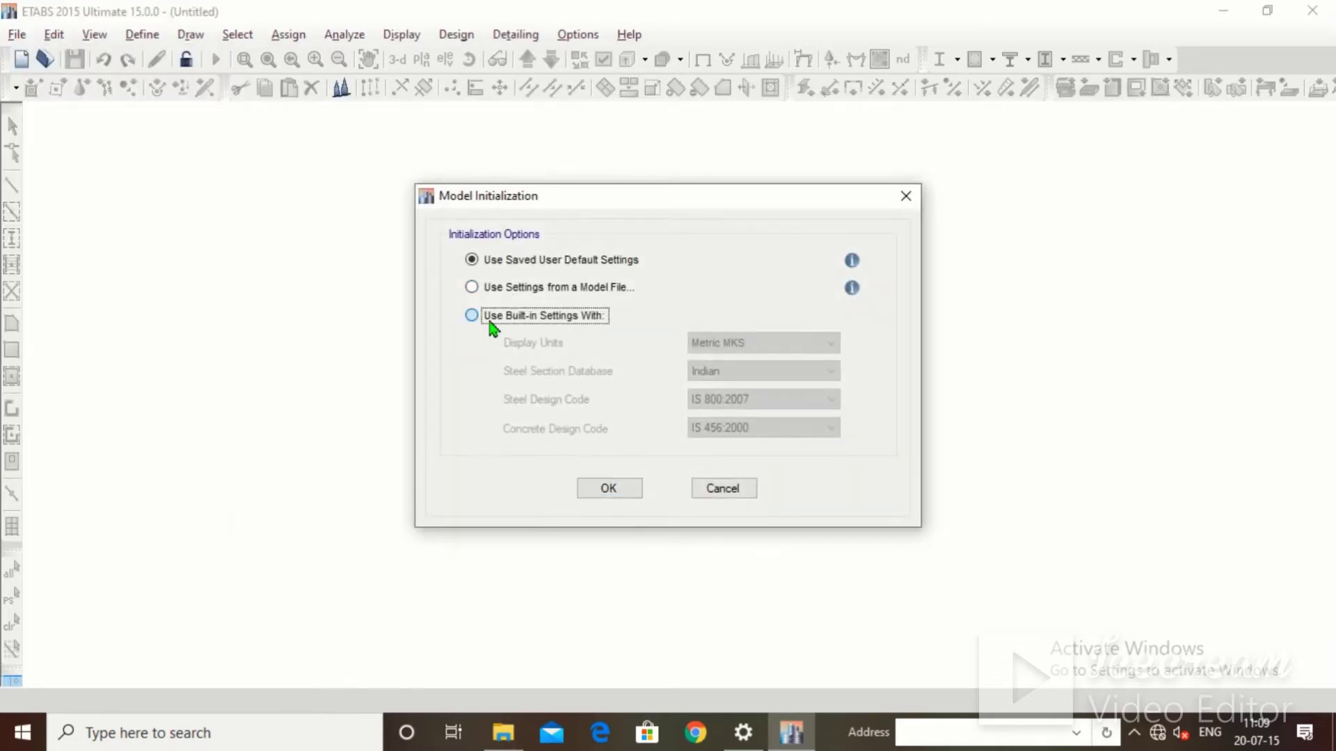
left_click(739, 343)
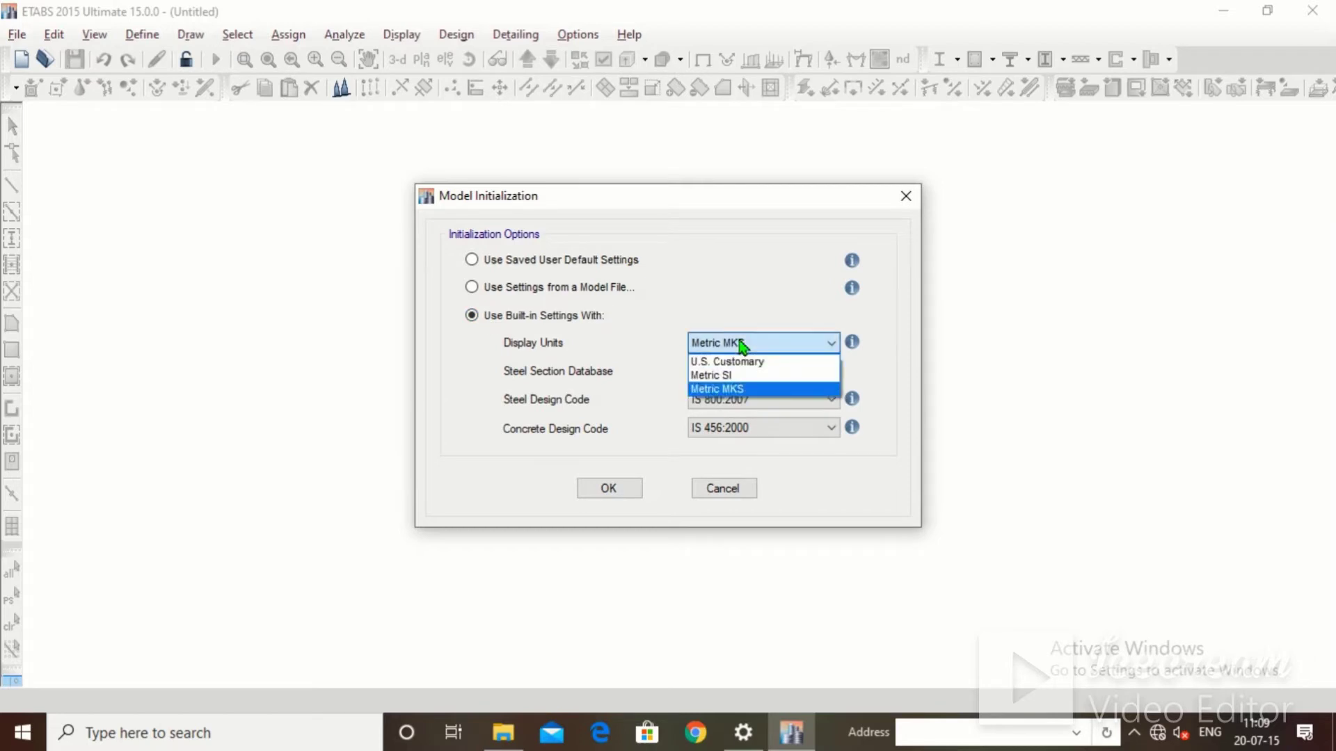
left_click(717, 376)
left_click(717, 374)
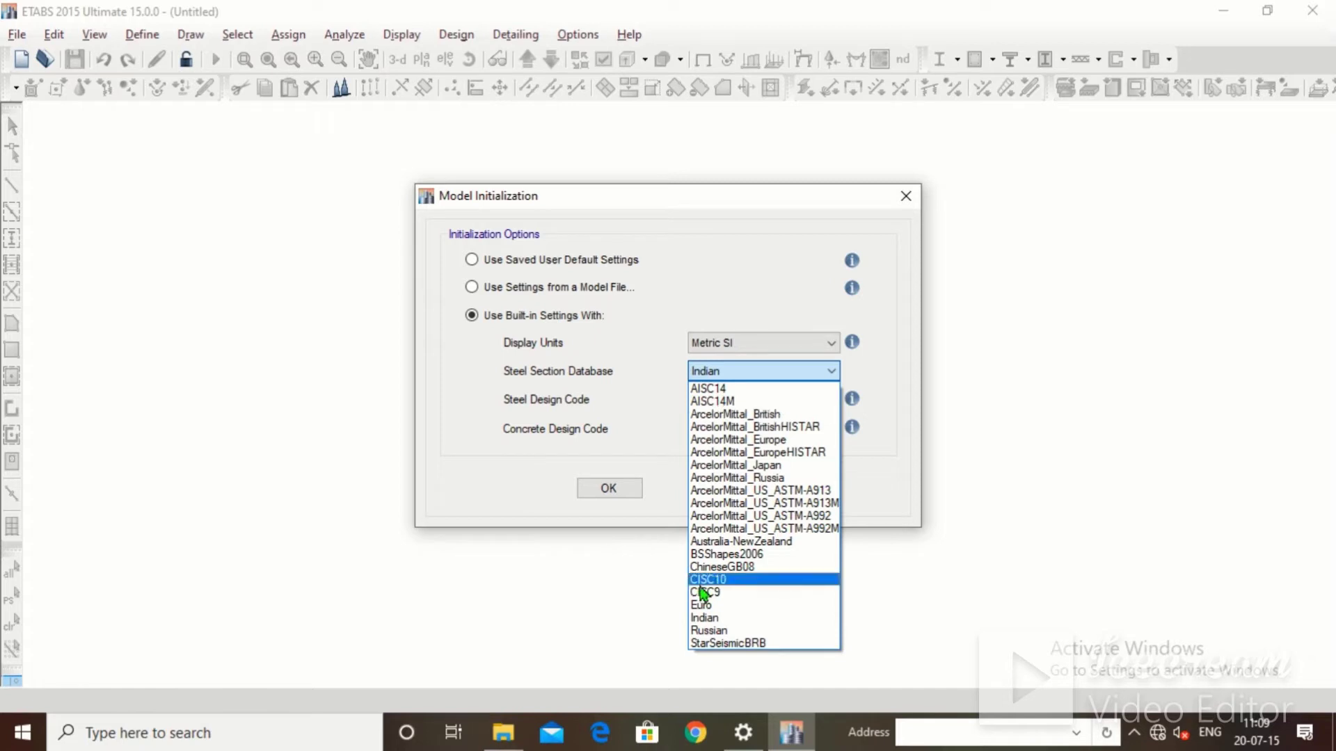
left_click(723, 618)
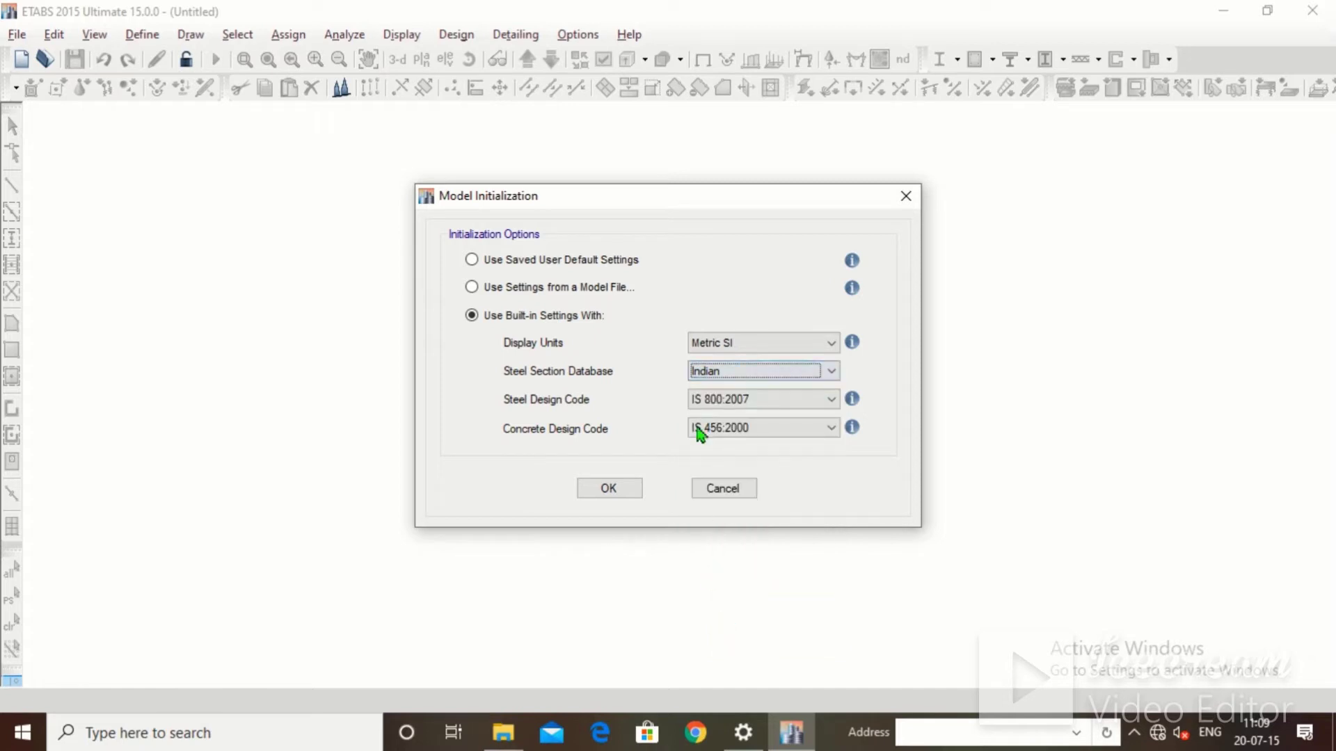
Use IS 800:2007 as the steel design code and IS 456:2000 as the concrete design code, and accept the initialization settings
left_click(755, 402)
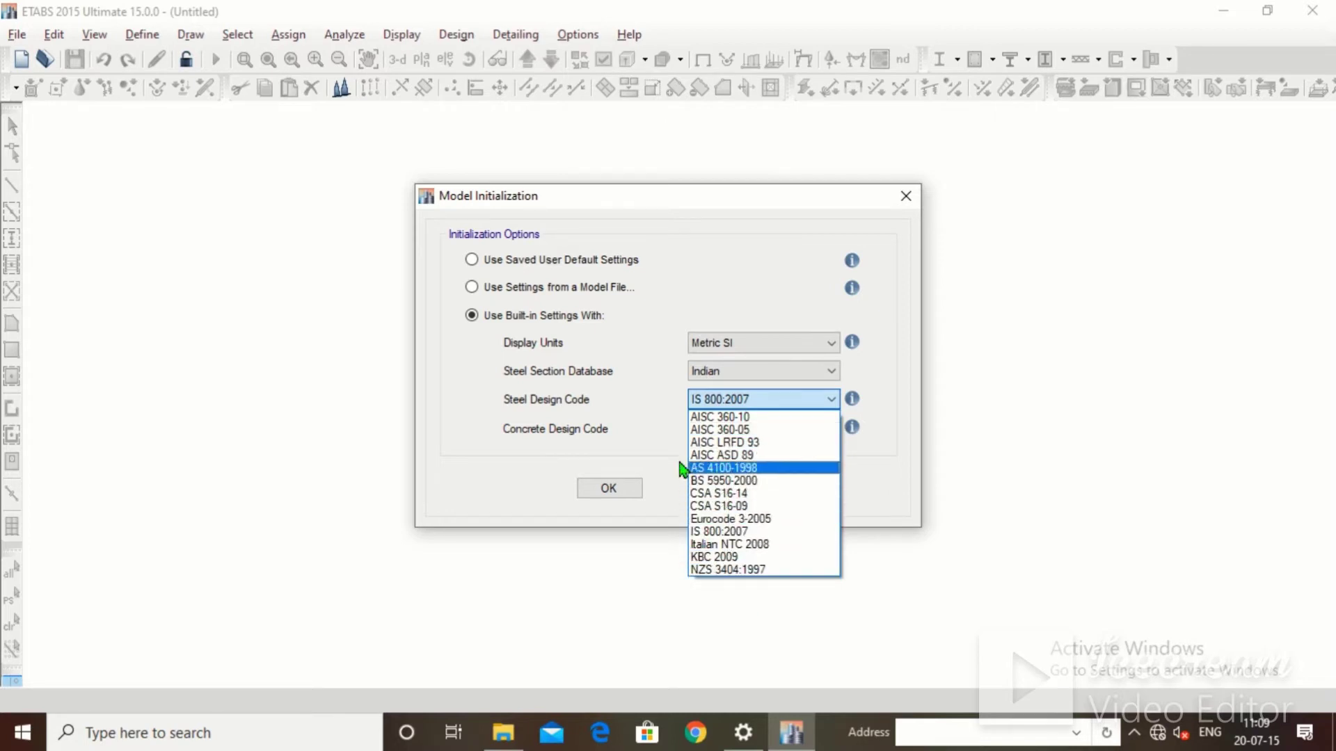
left_click(664, 433)
left_click(739, 429)
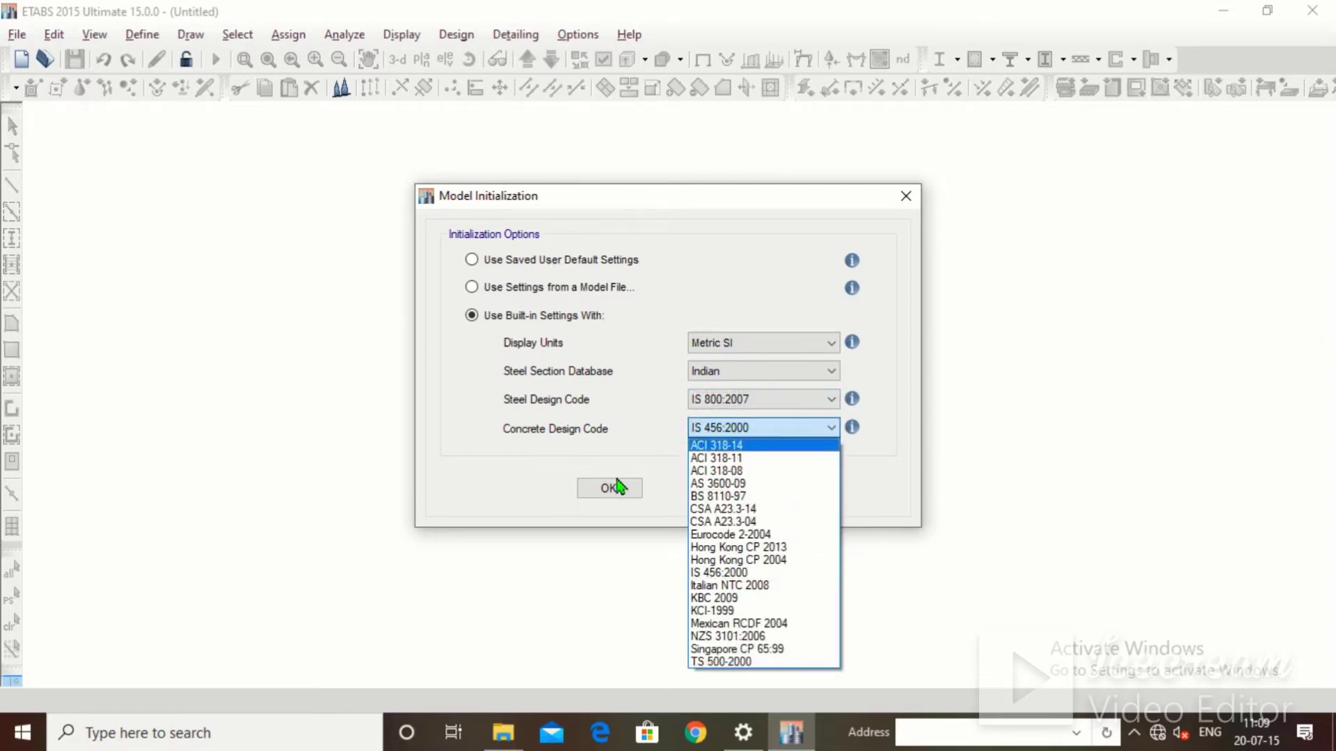
left_click(713, 573)
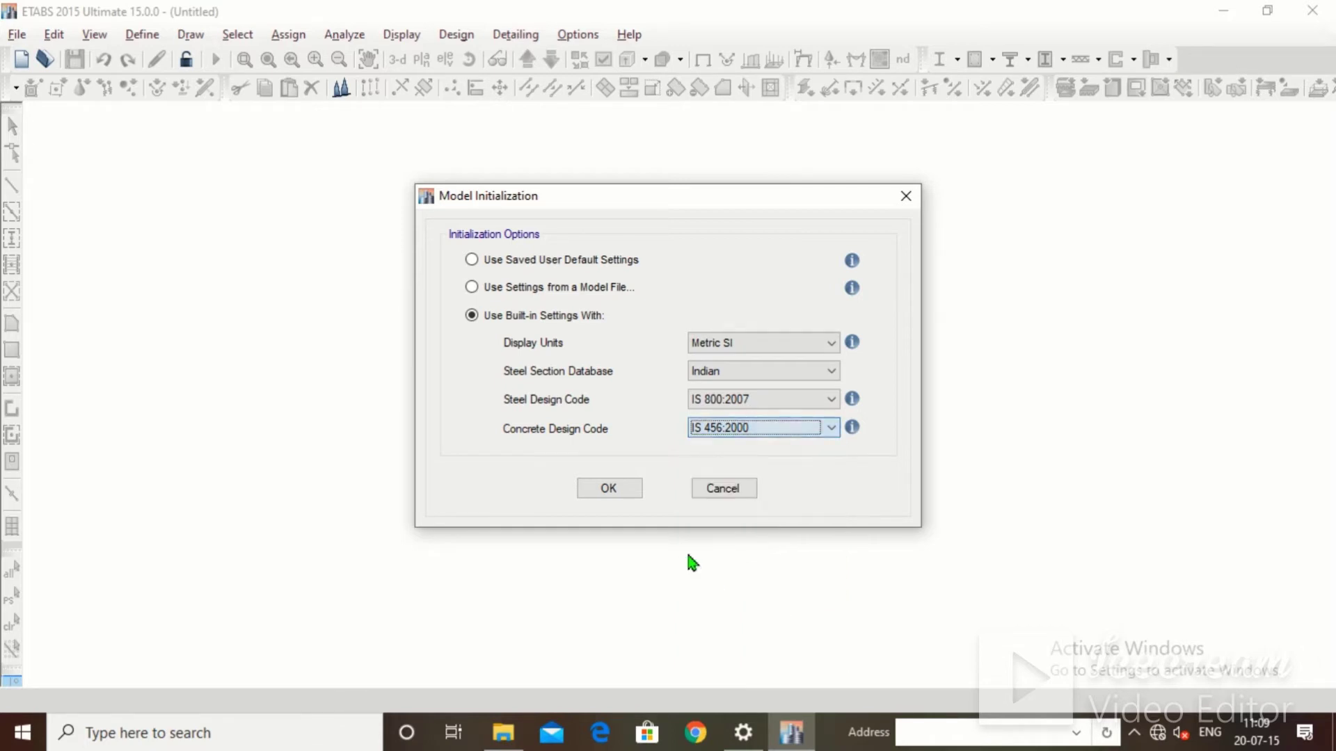
left_click(629, 497)
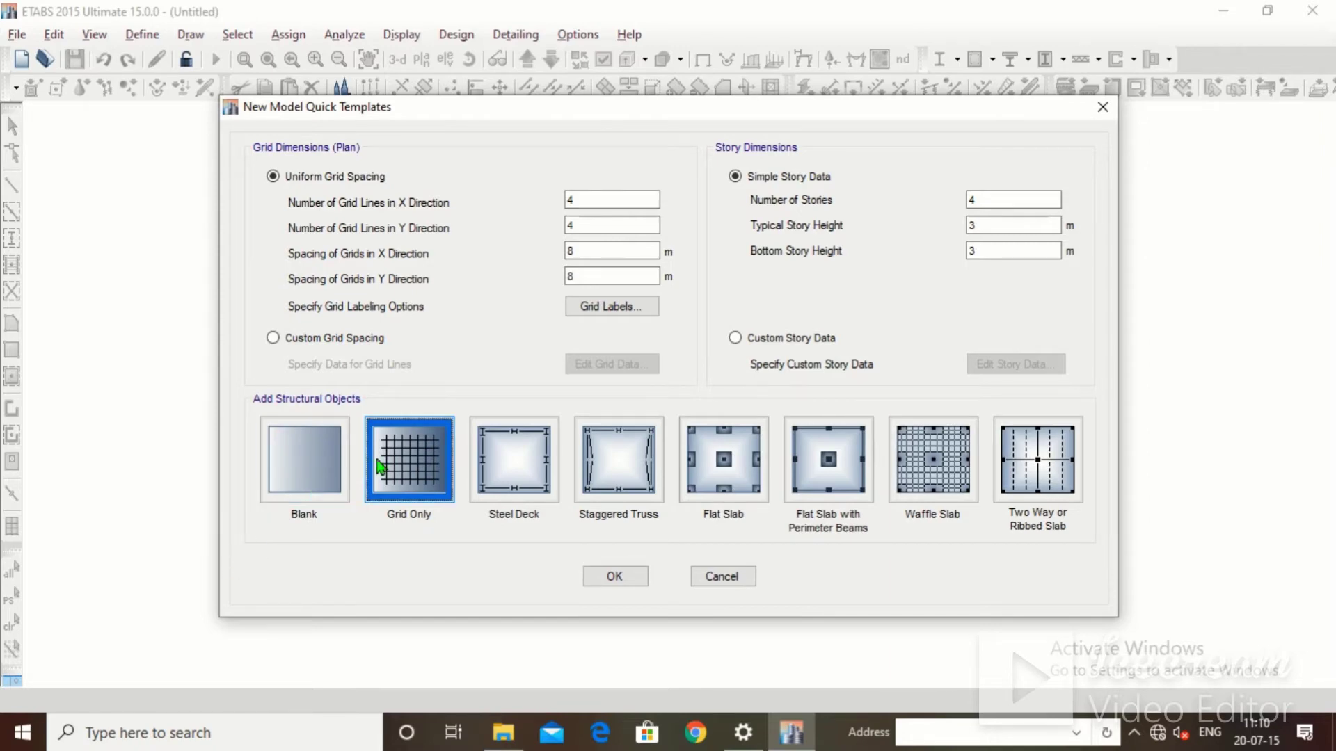
Create a grid-only model with 5 grid lines in X and Y, 3 m spacing both ways and 10 stories
double_click(620, 200)
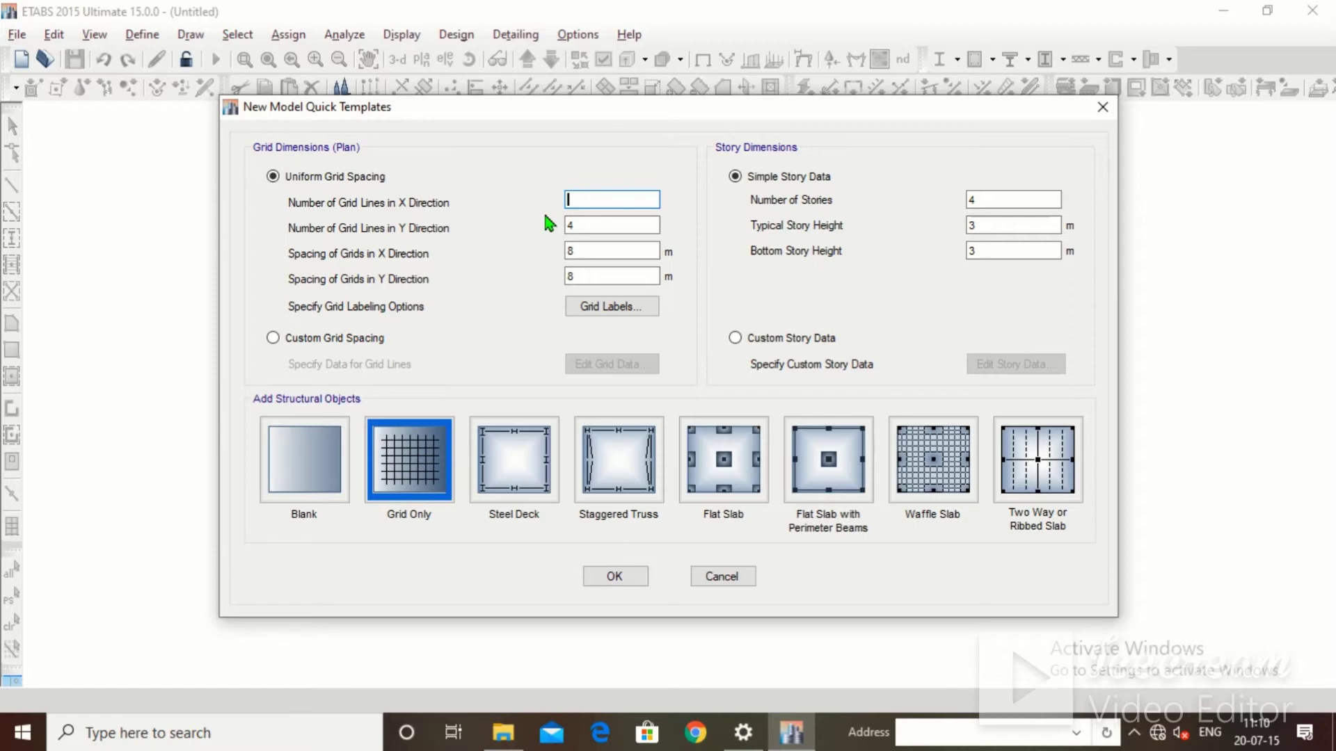
type("5")
double_click(567, 225)
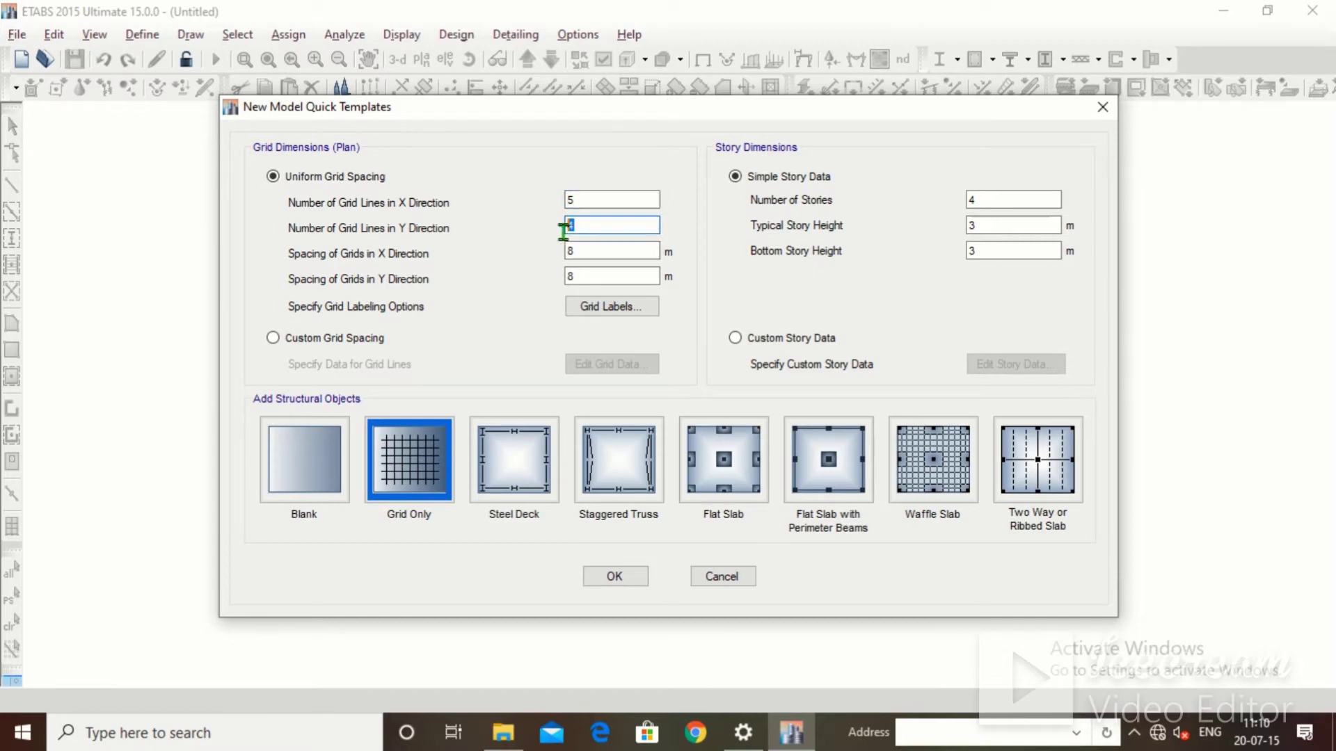
double_click(610, 251)
double_click(587, 276)
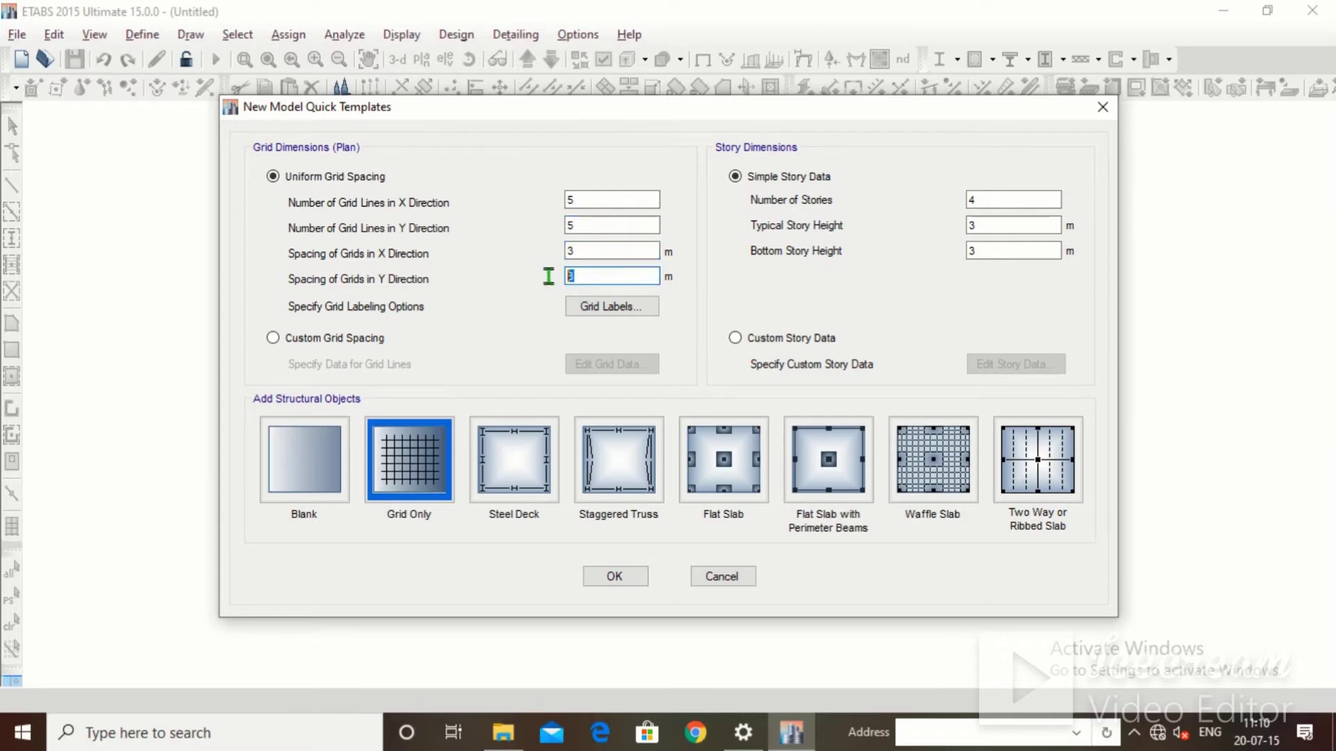
type("3")
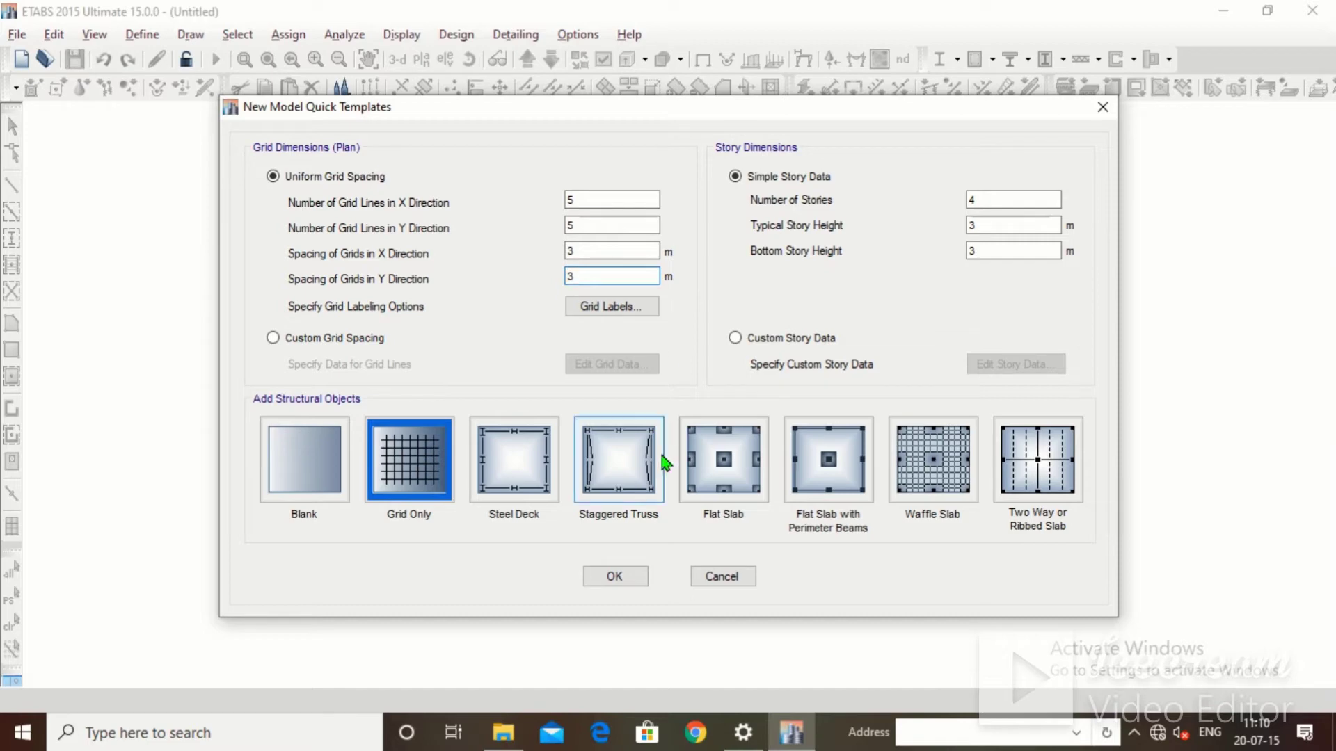
double_click(1002, 200)
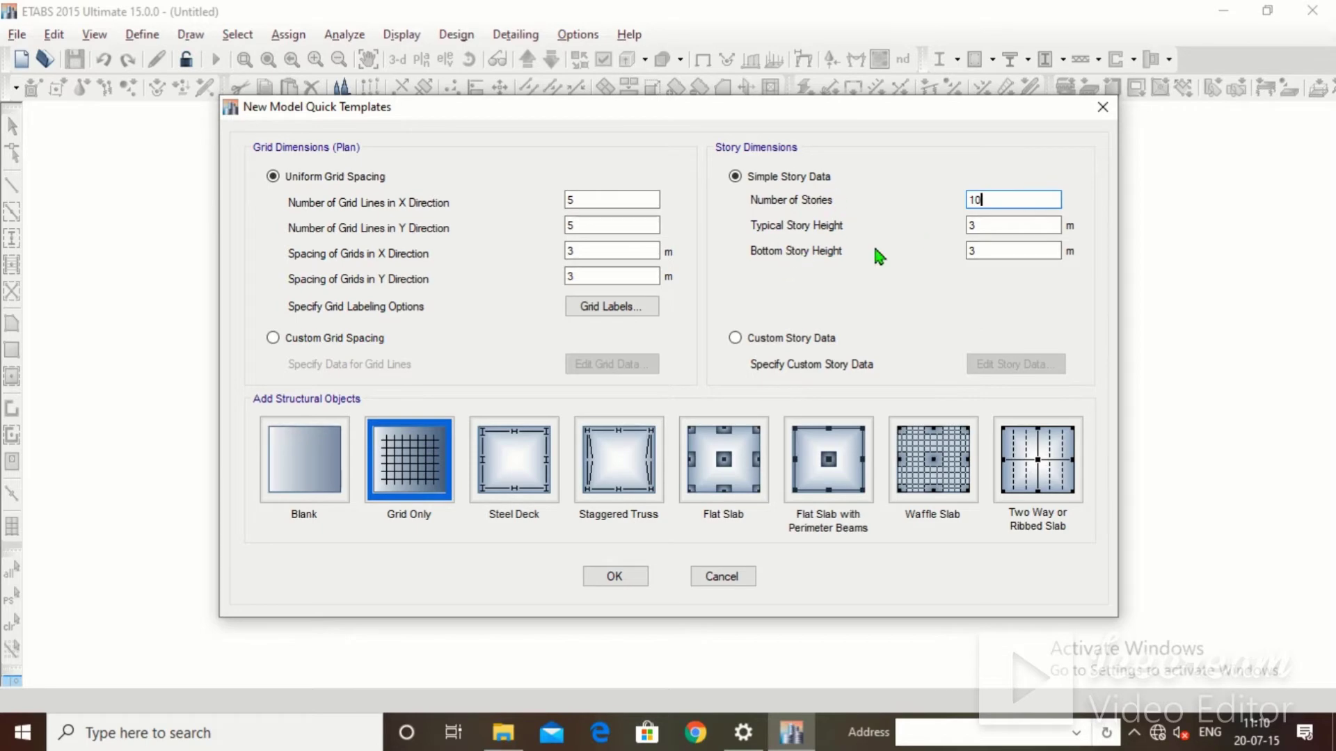
left_click(615, 577)
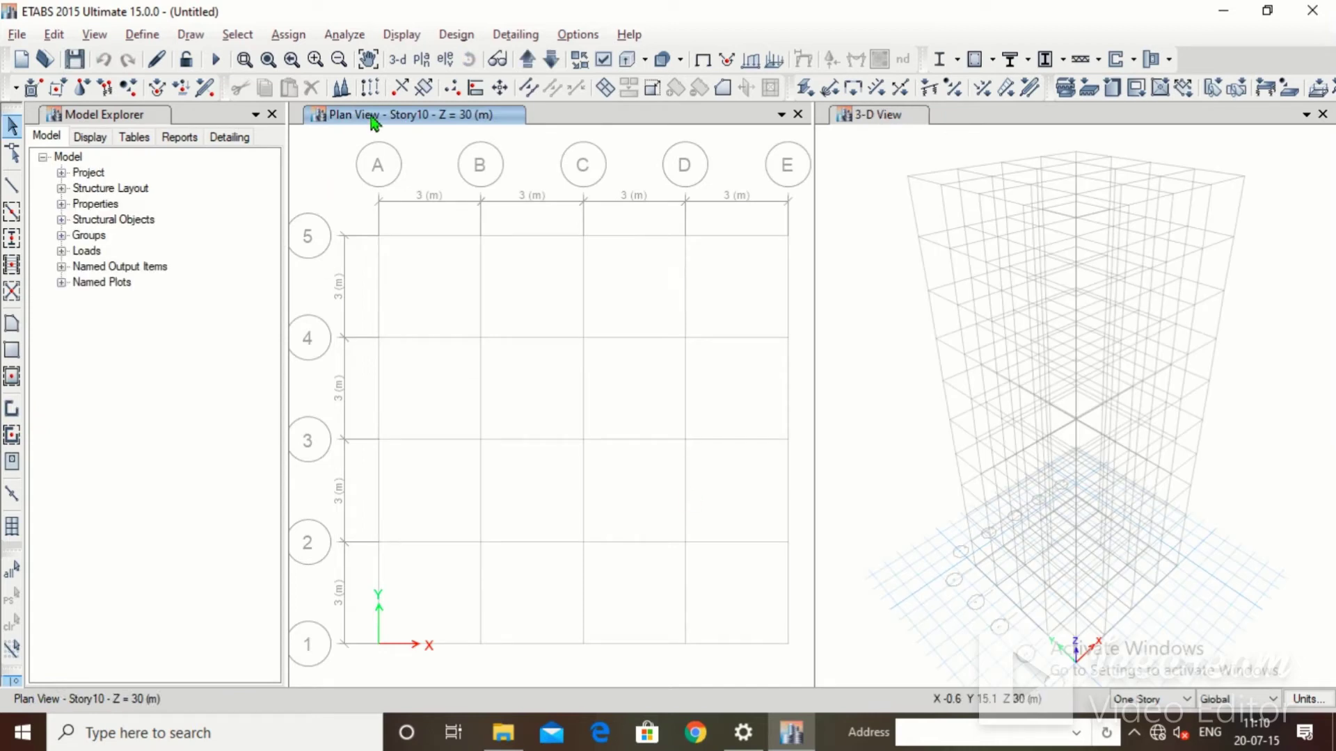
Set the plan view to the Story1 level
left_click(421, 62)
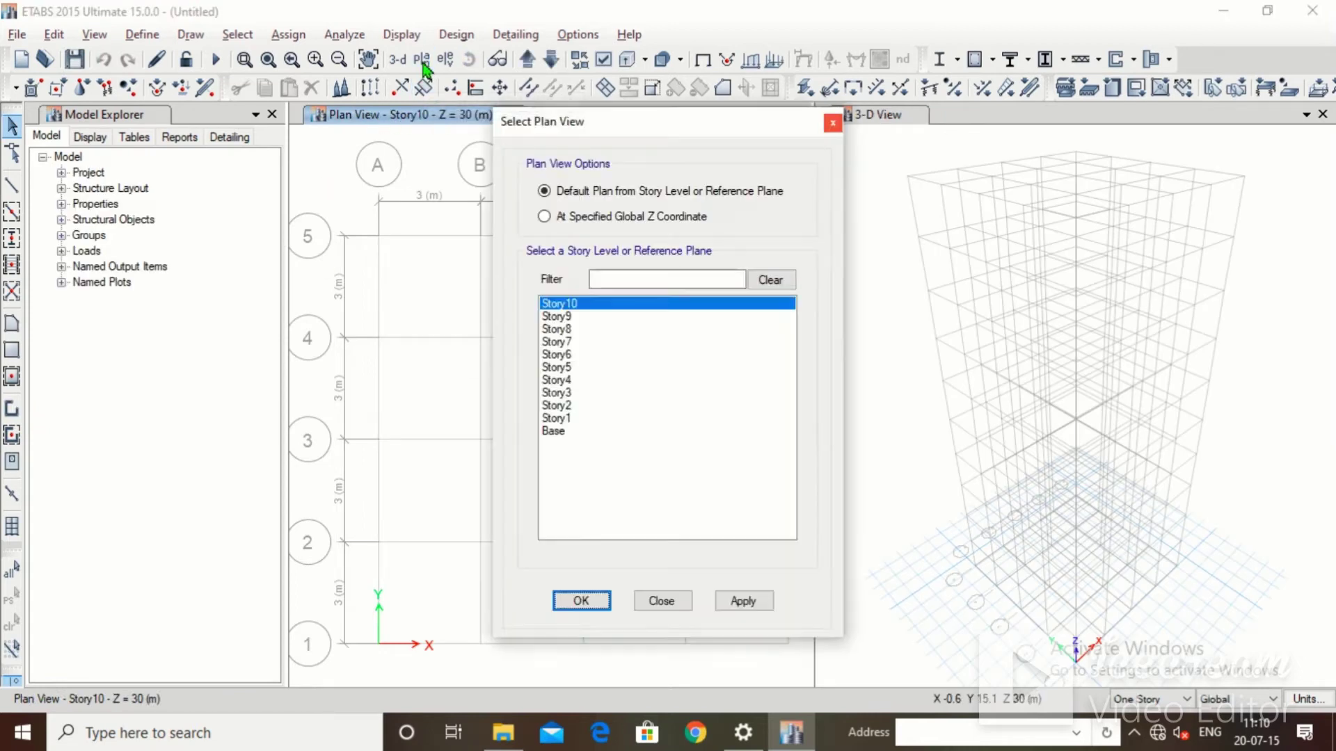
left_click(832, 123)
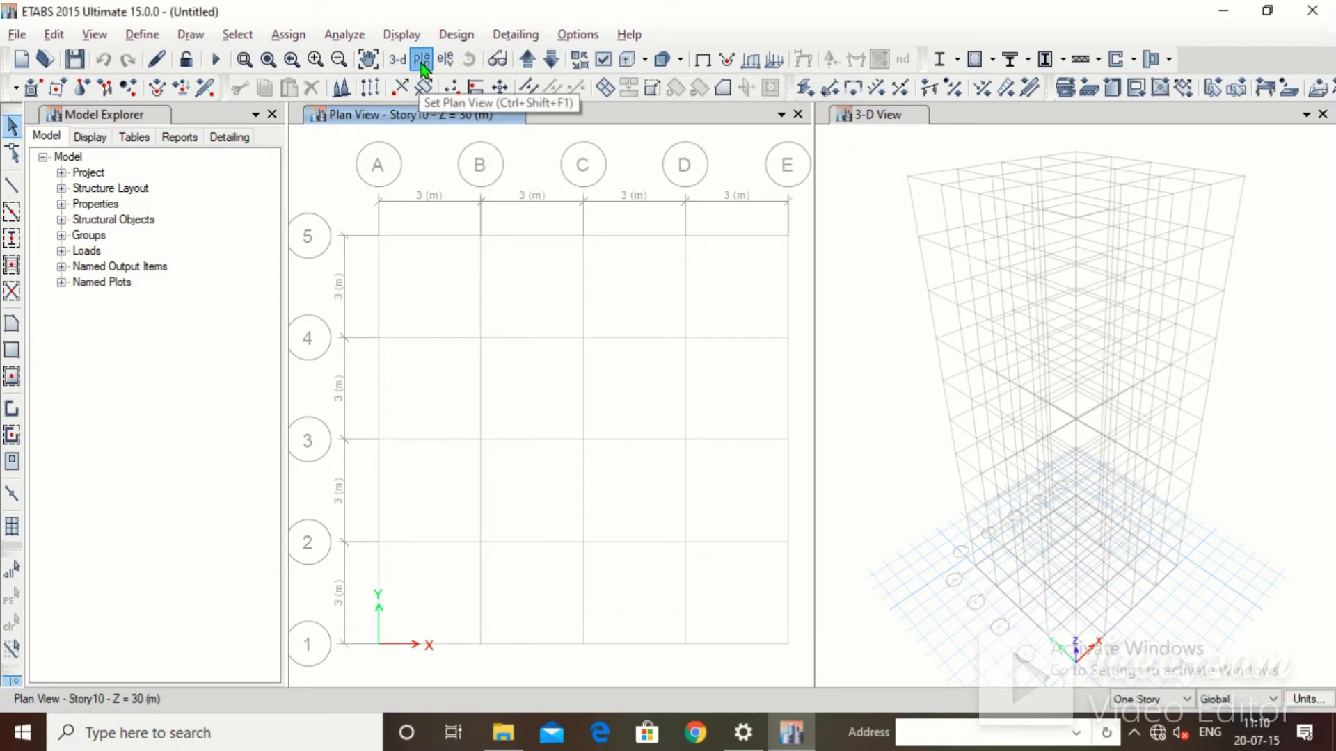
left_click(422, 62)
left_click(569, 420)
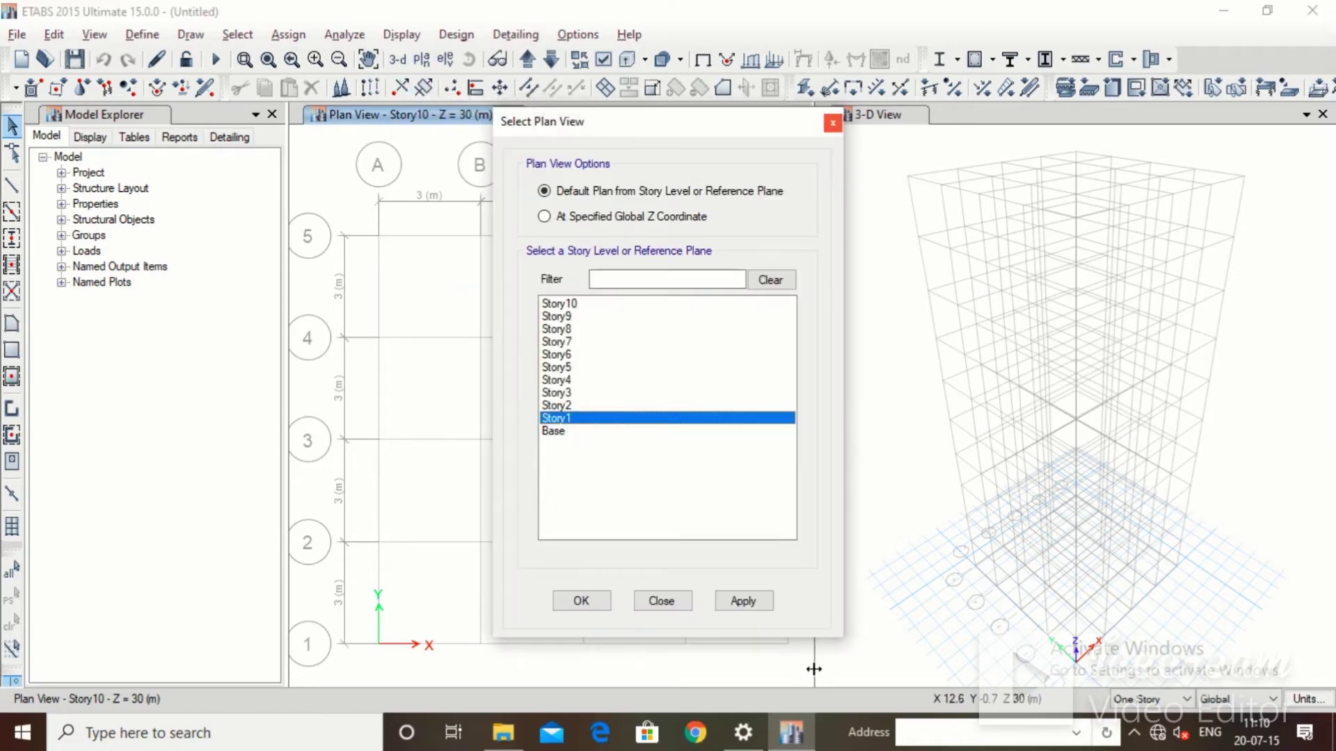
left_click(746, 603)
left_click(580, 601)
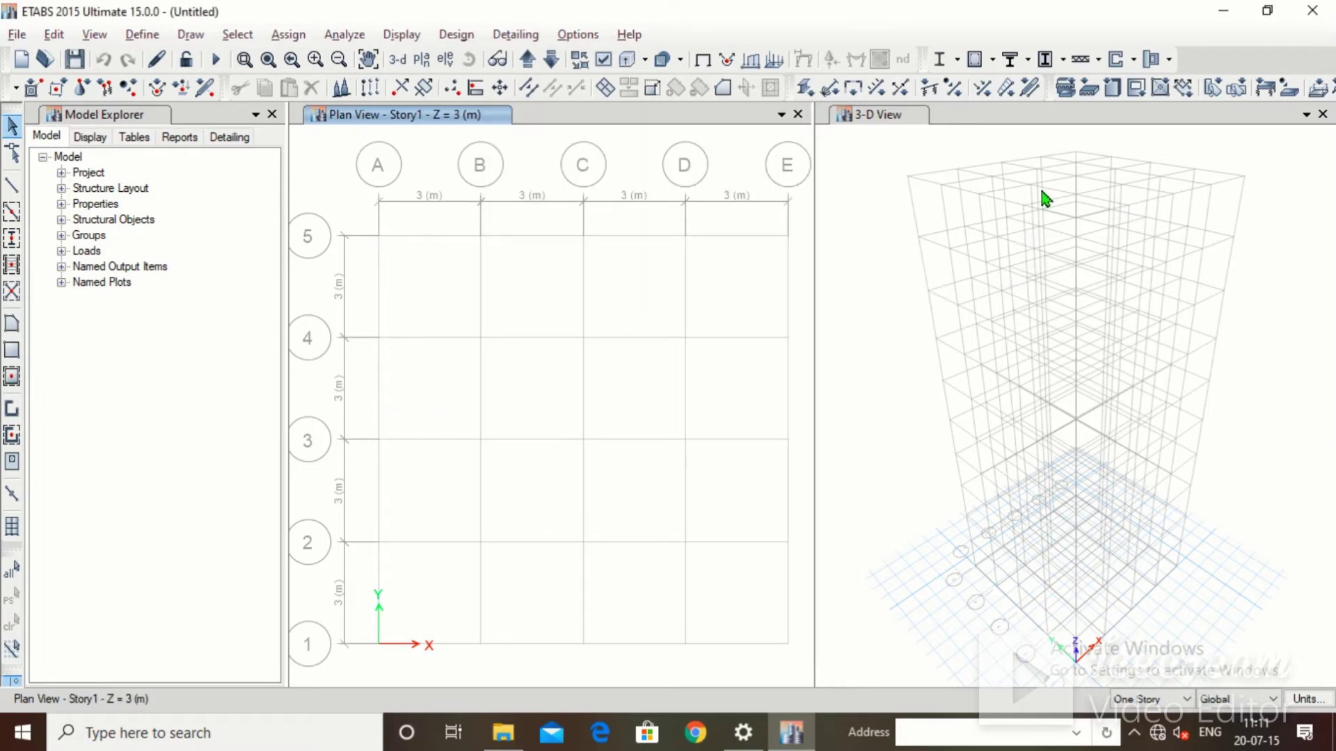
left_click(1305, 114)
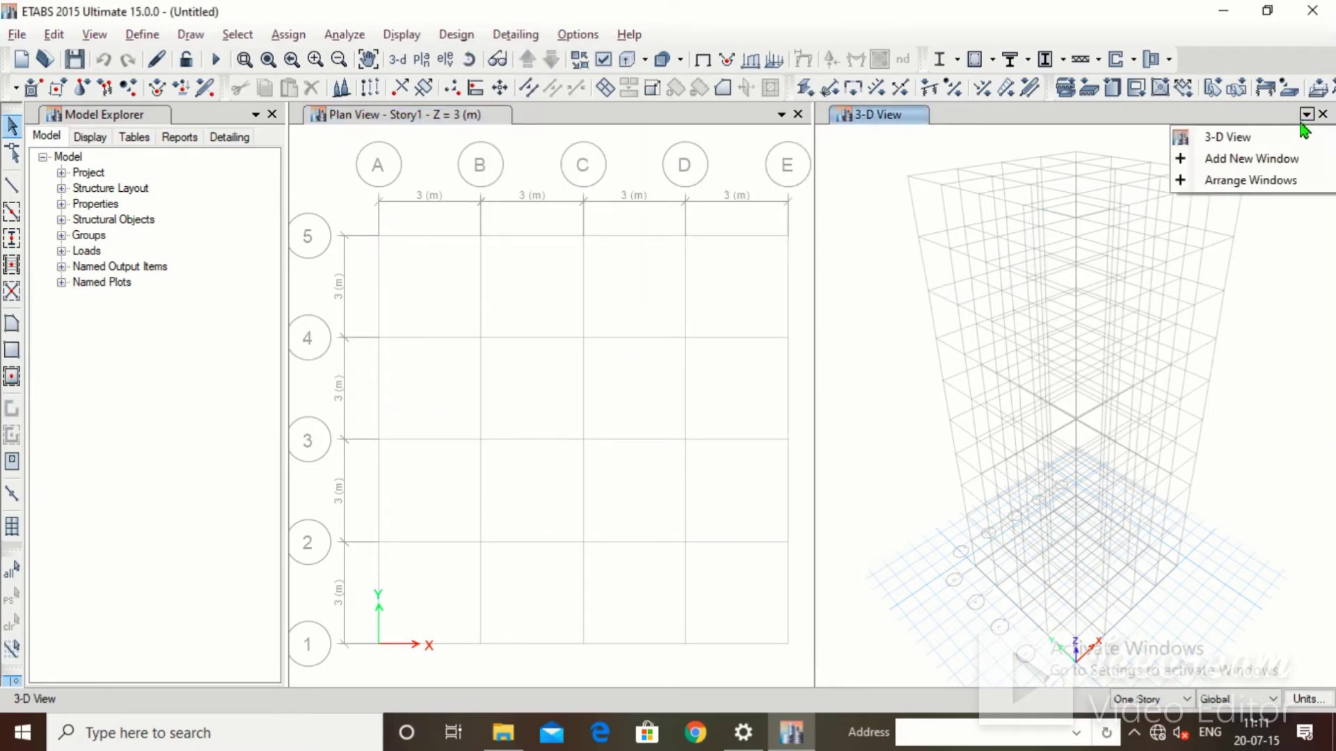
left_click(1268, 164)
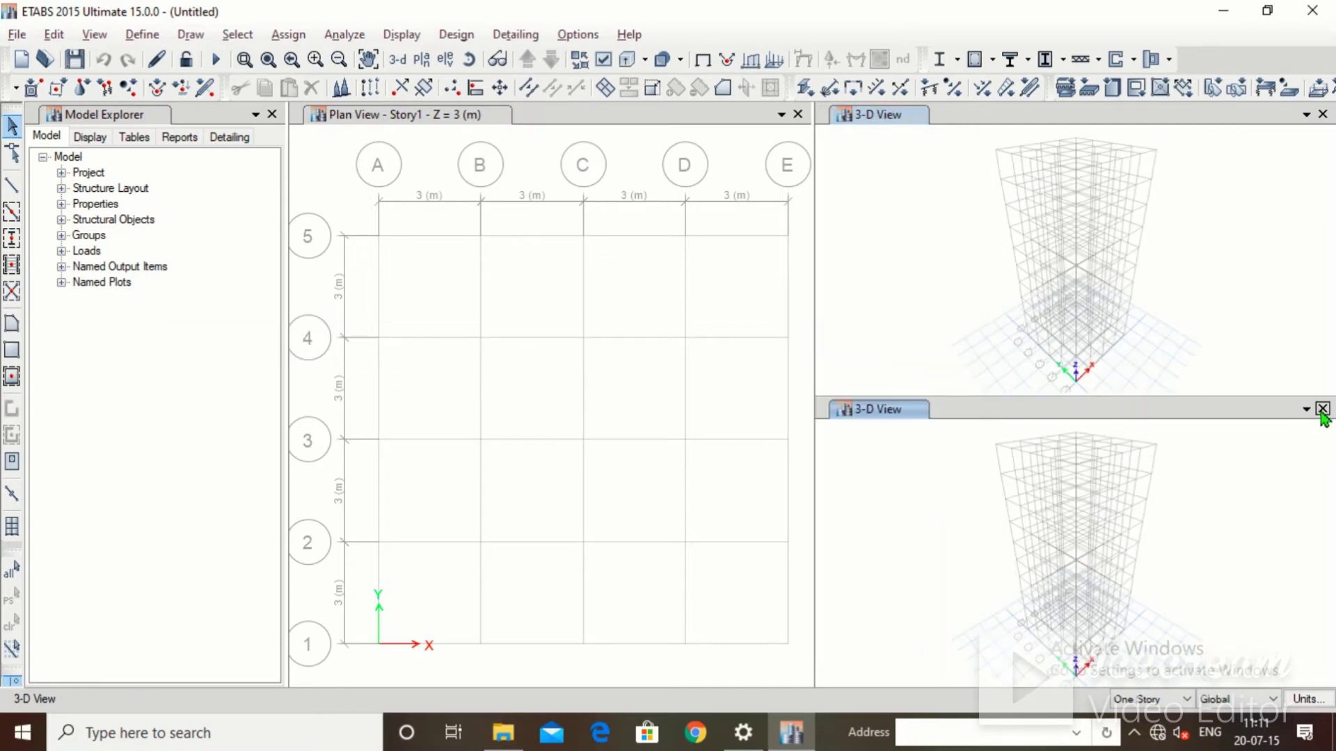
left_click(1321, 410)
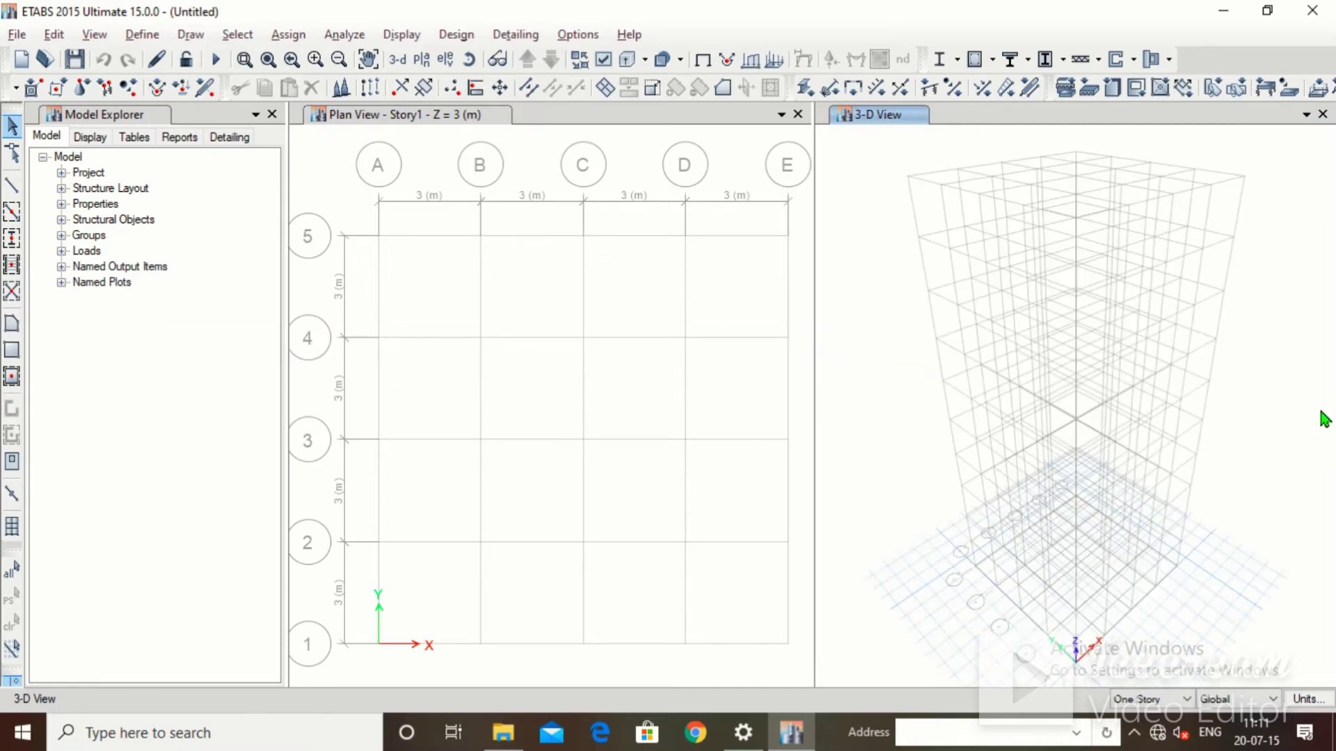
left_click(1307, 114)
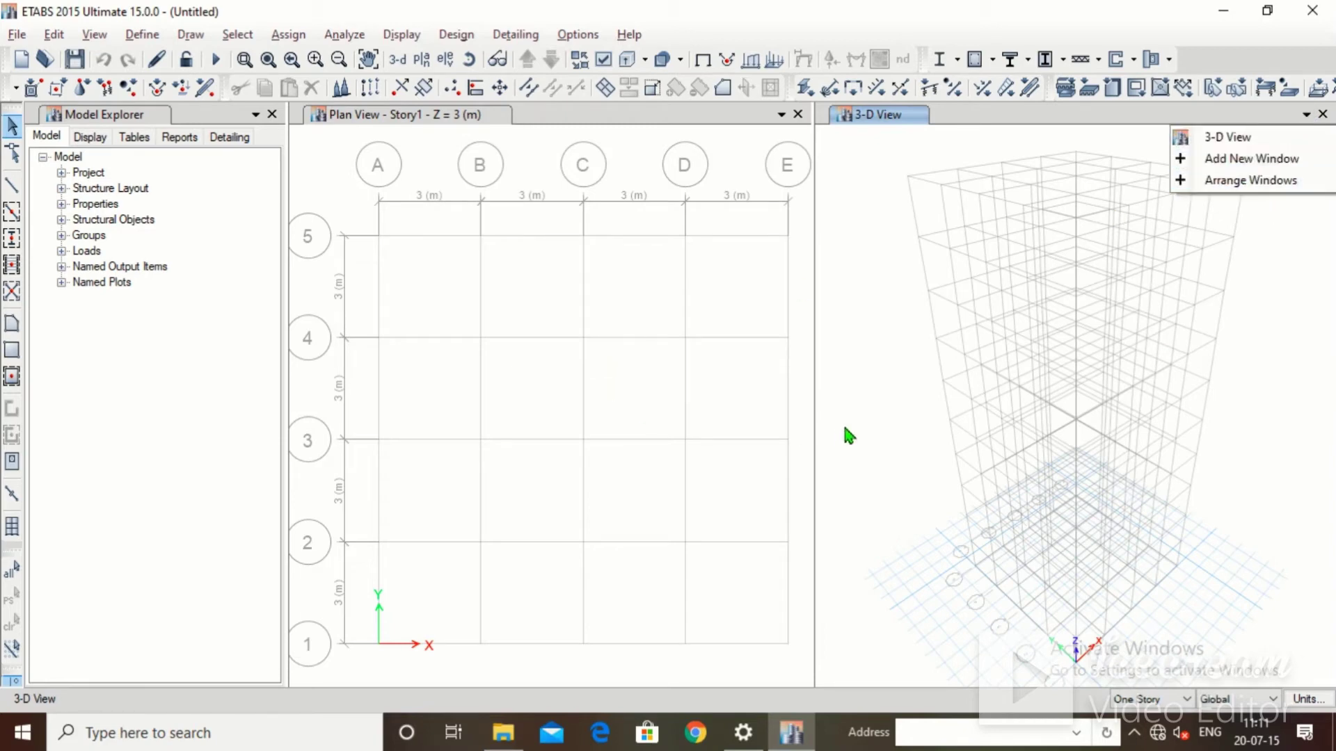
left_click(878, 443)
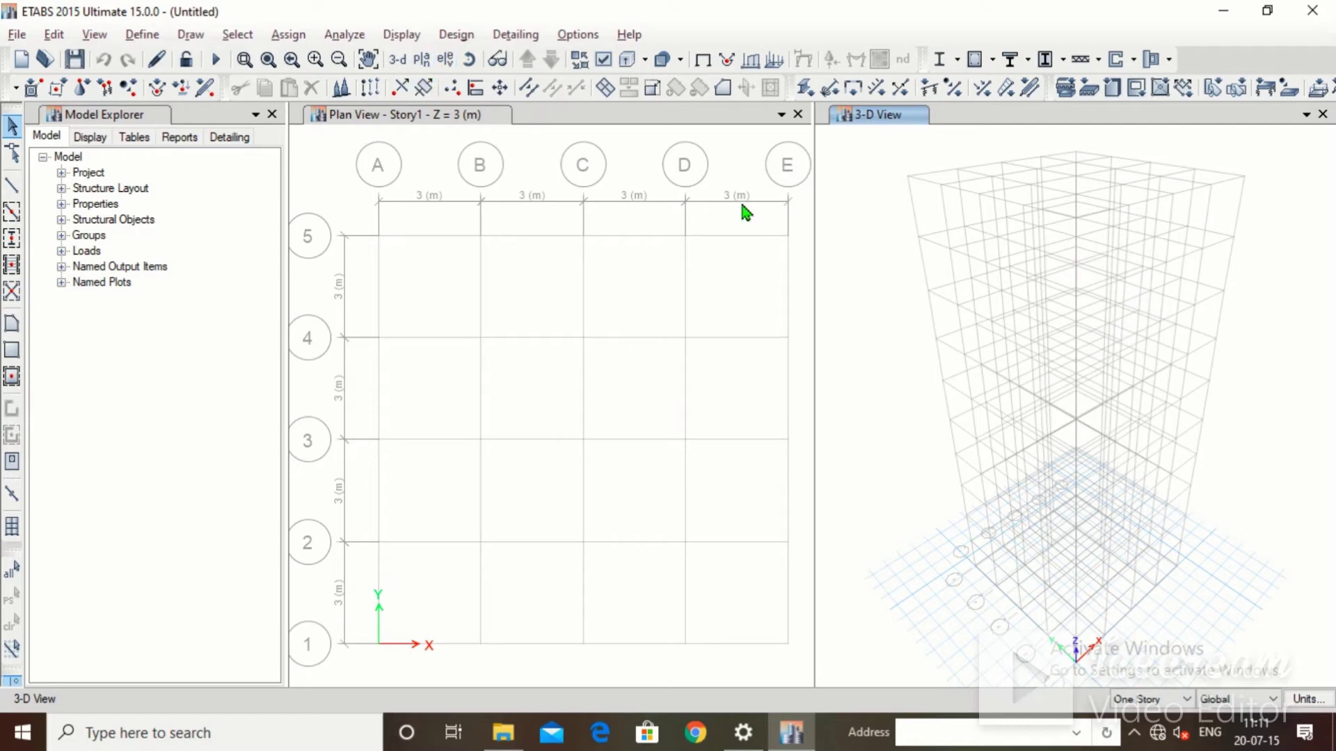
Add a new concrete material for region India, using the Indian standard and grade M25
left_click(142, 35)
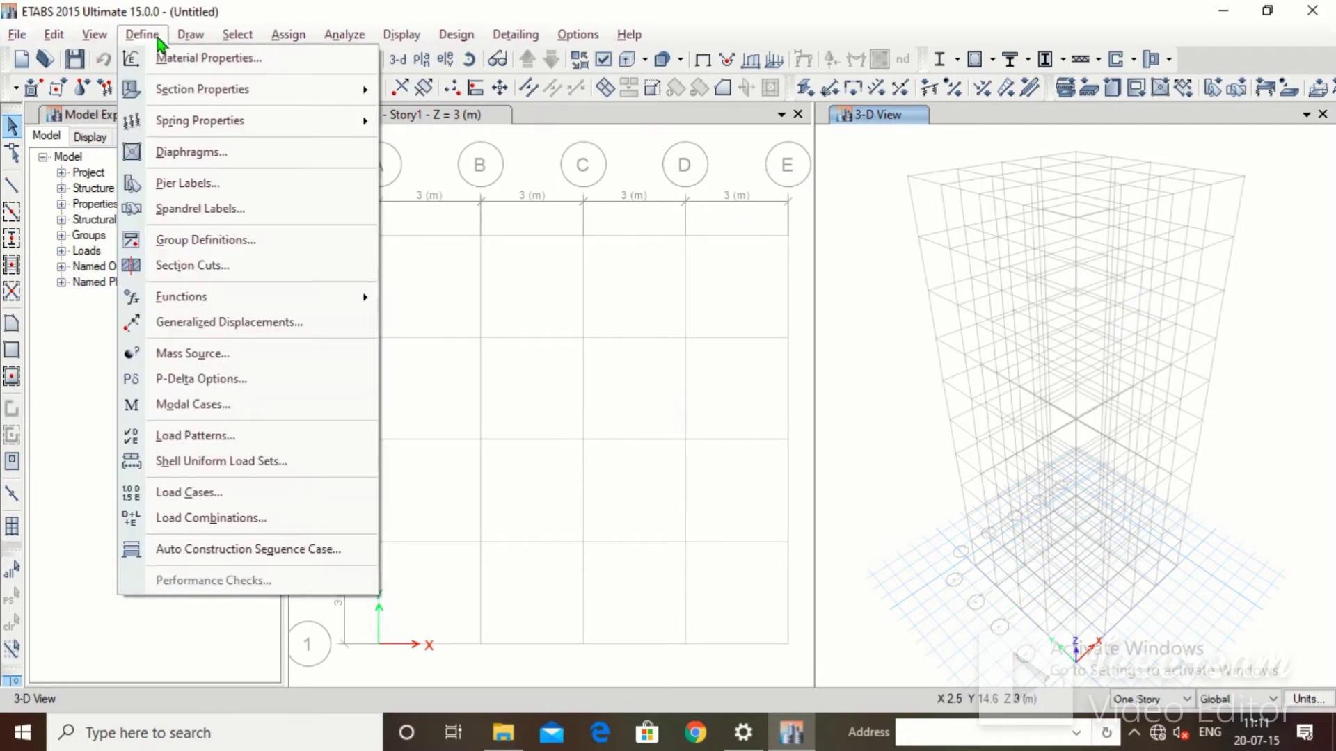
left_click(188, 59)
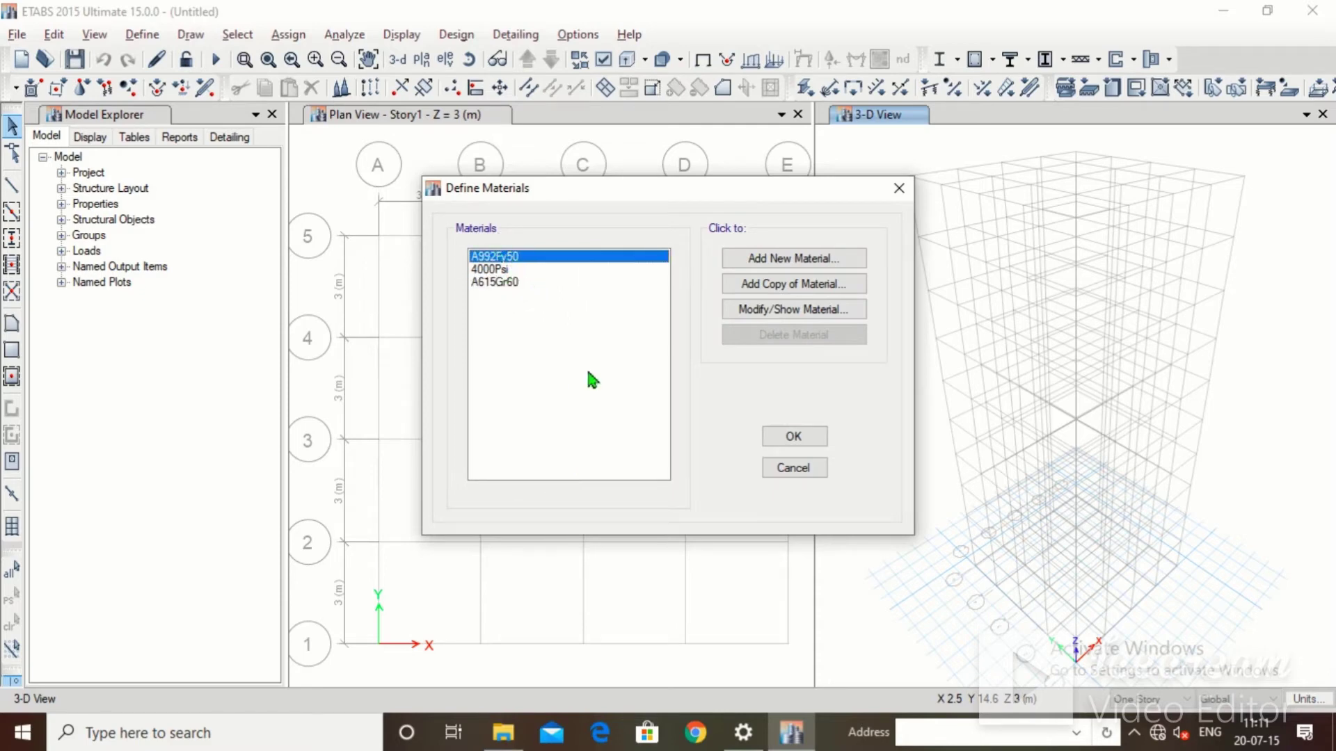
left_click(747, 259)
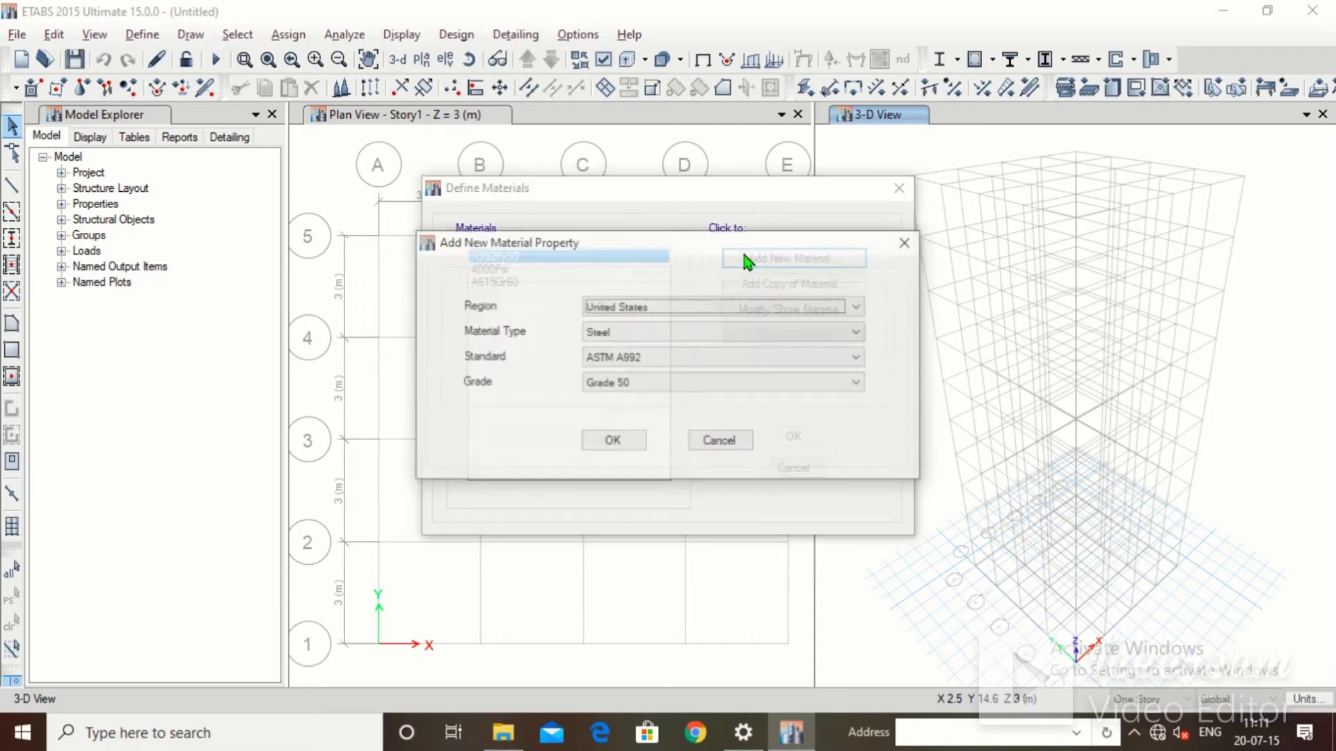
left_click(689, 311)
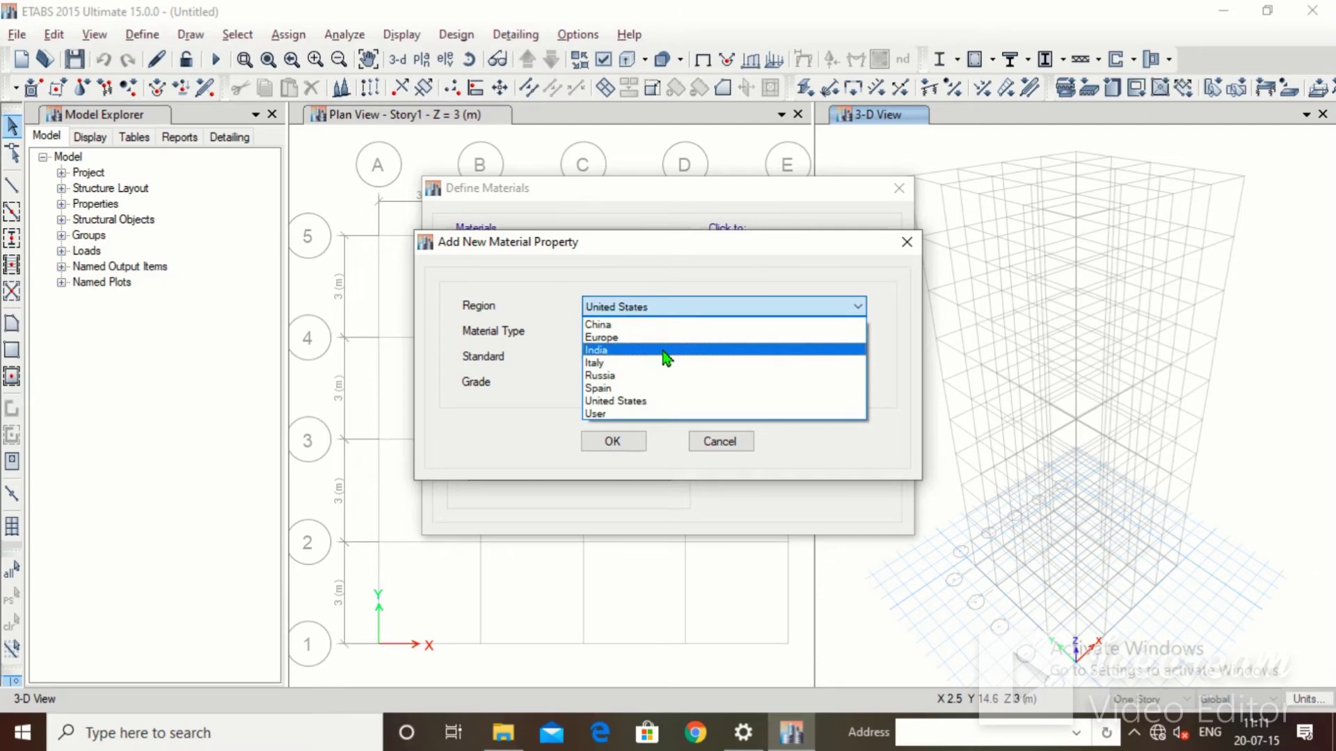
left_click(665, 350)
left_click(666, 334)
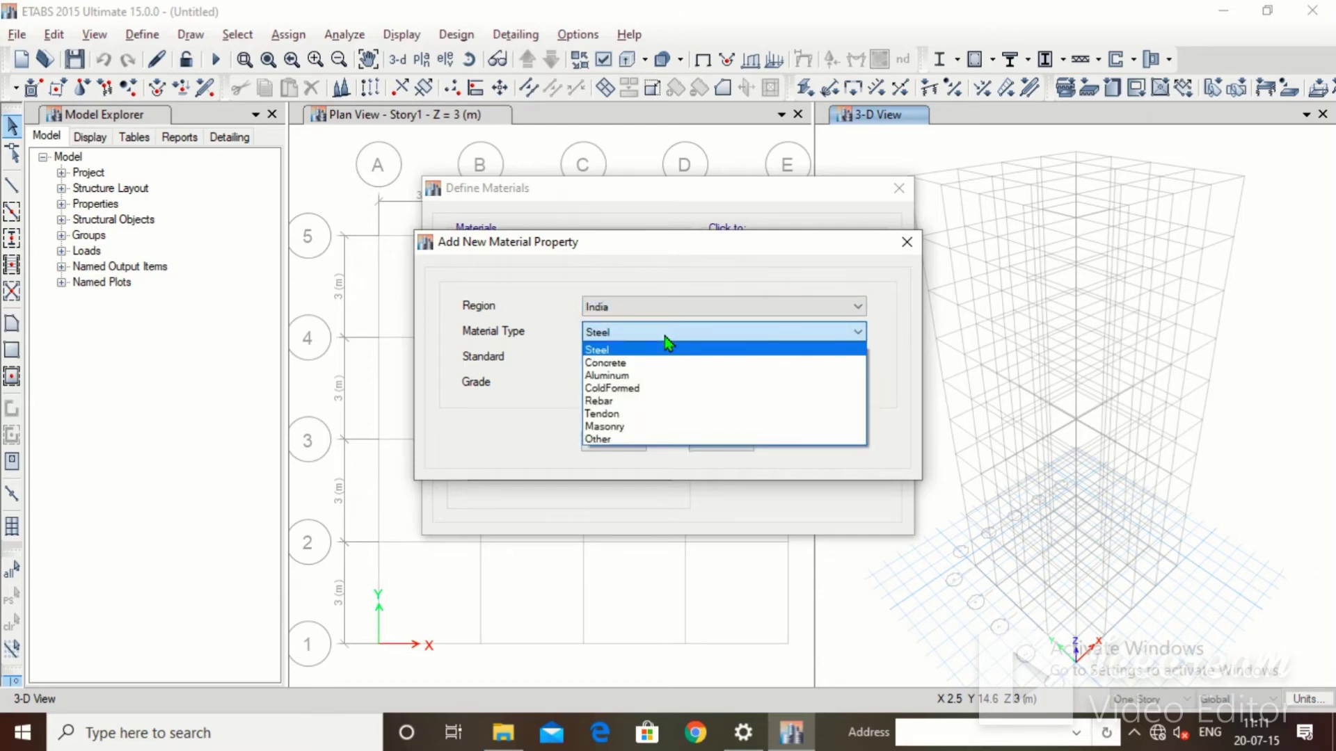
left_click(661, 363)
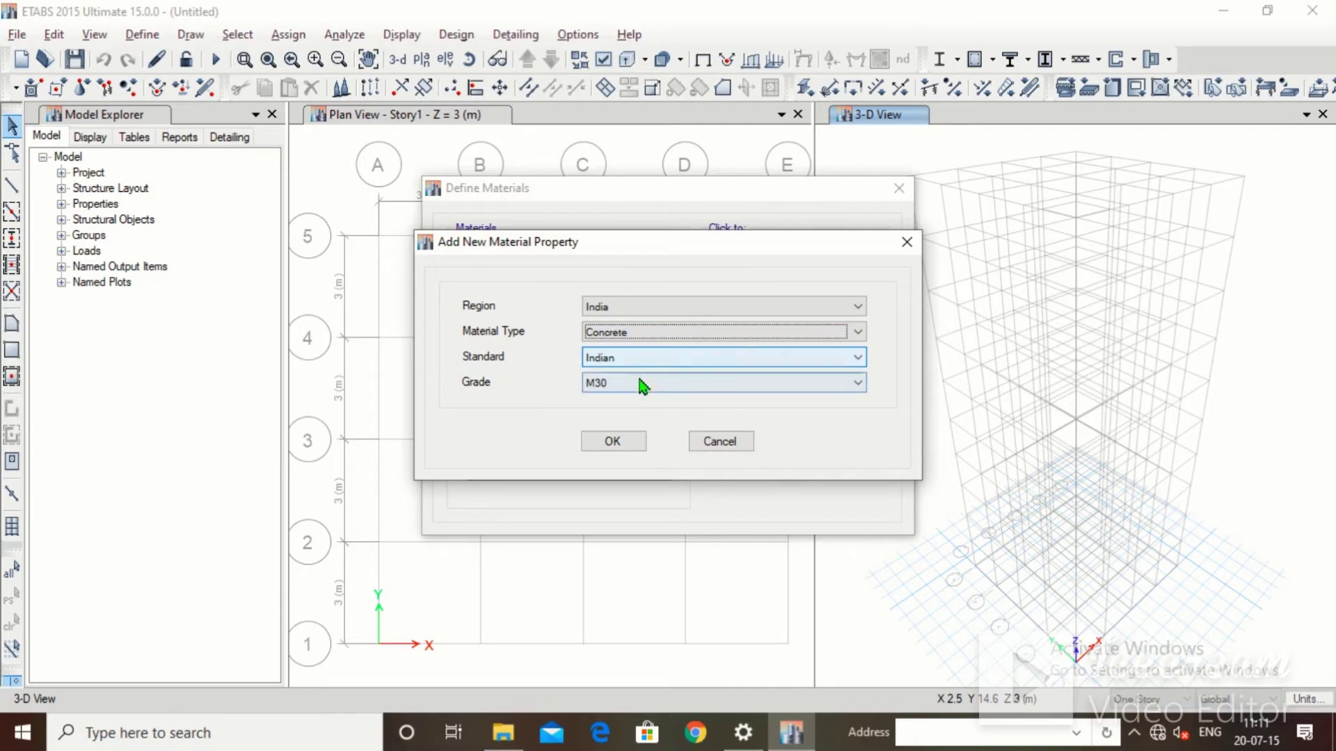
left_click(641, 382)
left_click(622, 426)
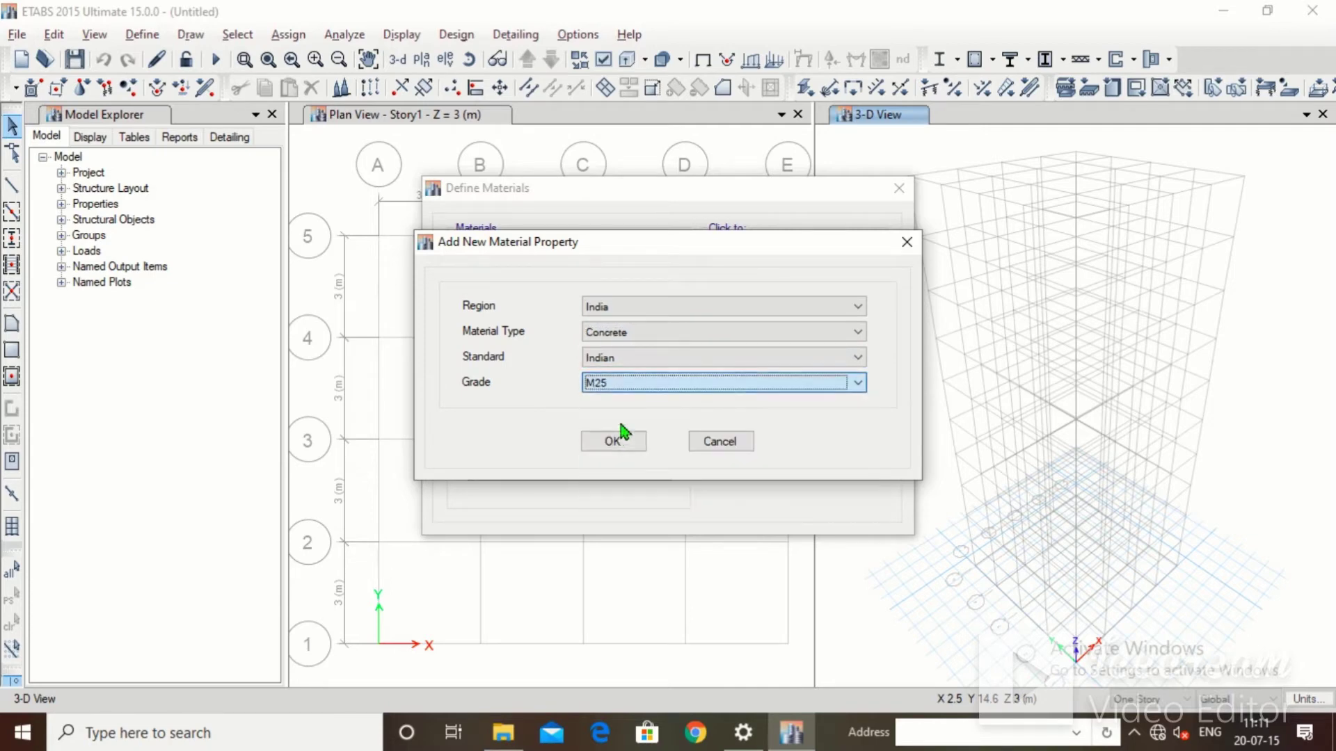
left_click(612, 440)
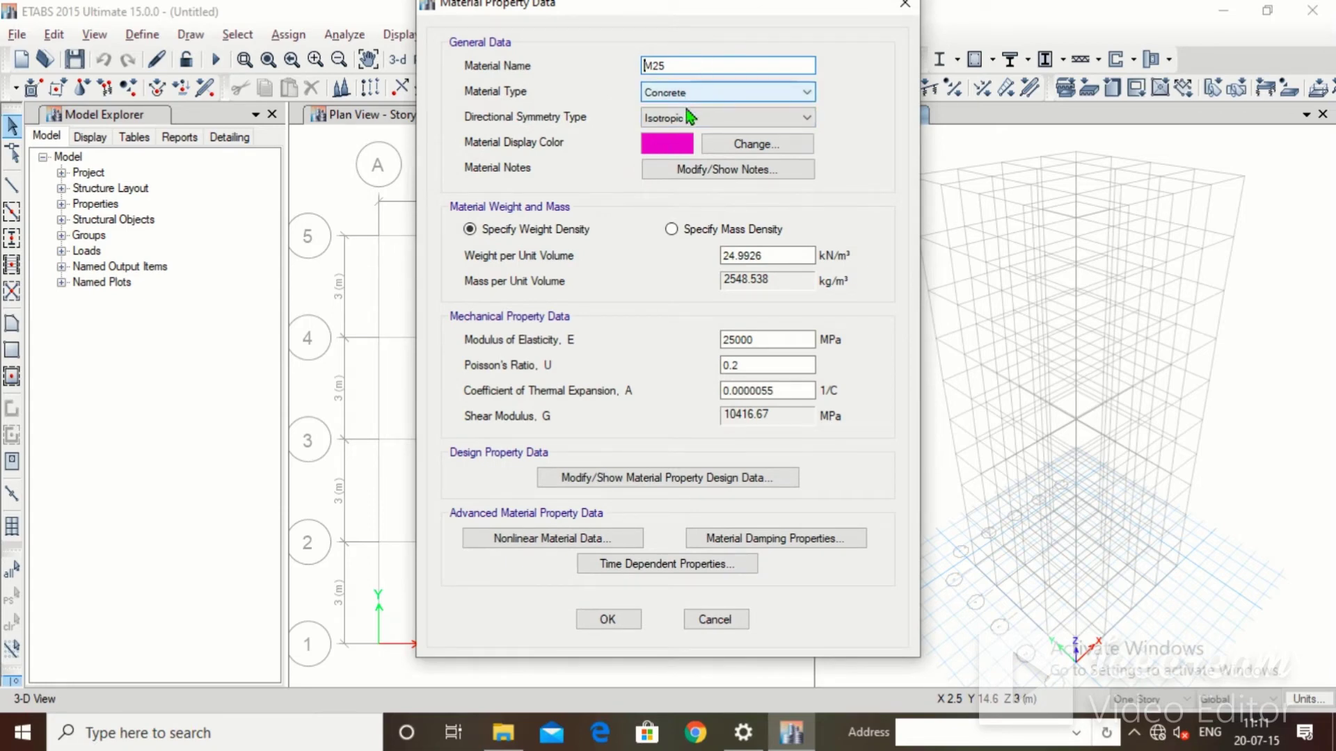
Set the M25 material's weight per unit volume to 25 kN/m³ and accept the material definitions
left_click_drag(764, 255, 666, 276)
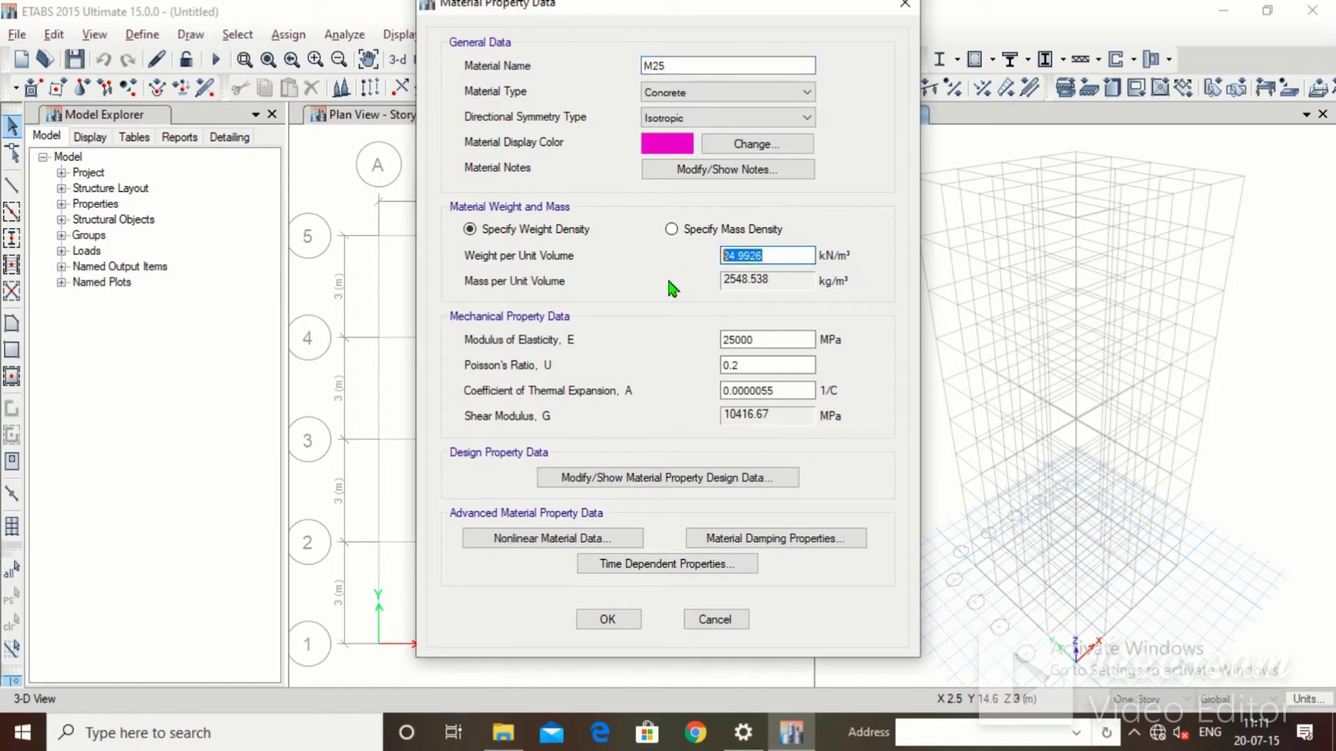
type("25")
left_click(609, 621)
left_click(789, 437)
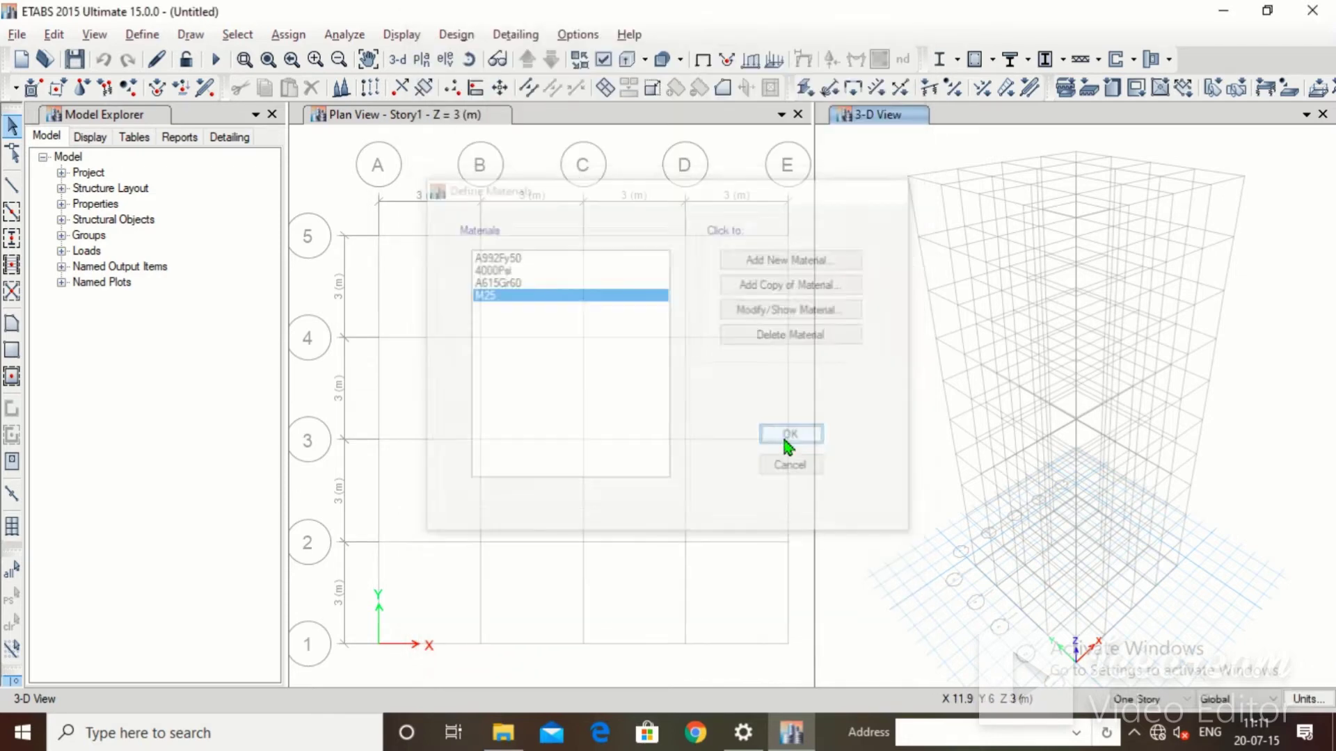
Add a new slab section property named Slab150 with M25 as its slab material
mouse_move(164, 89)
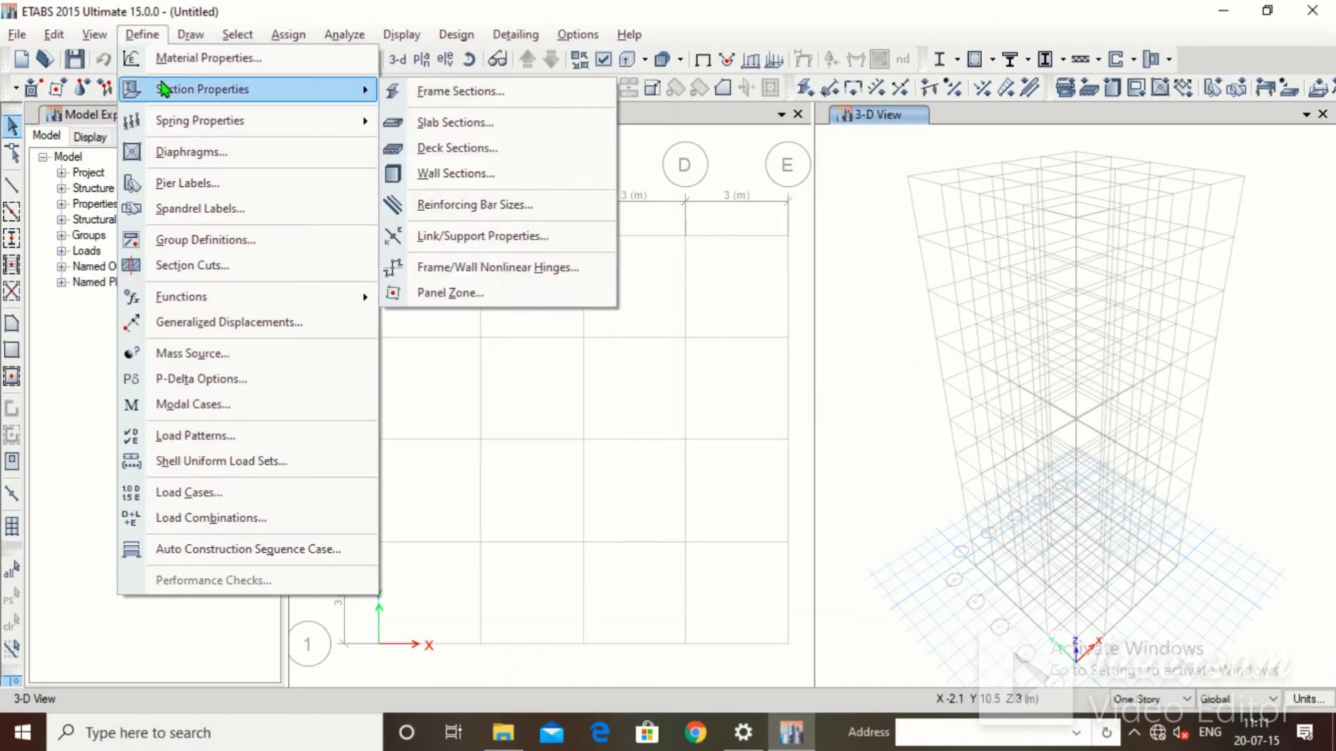
left_click(439, 124)
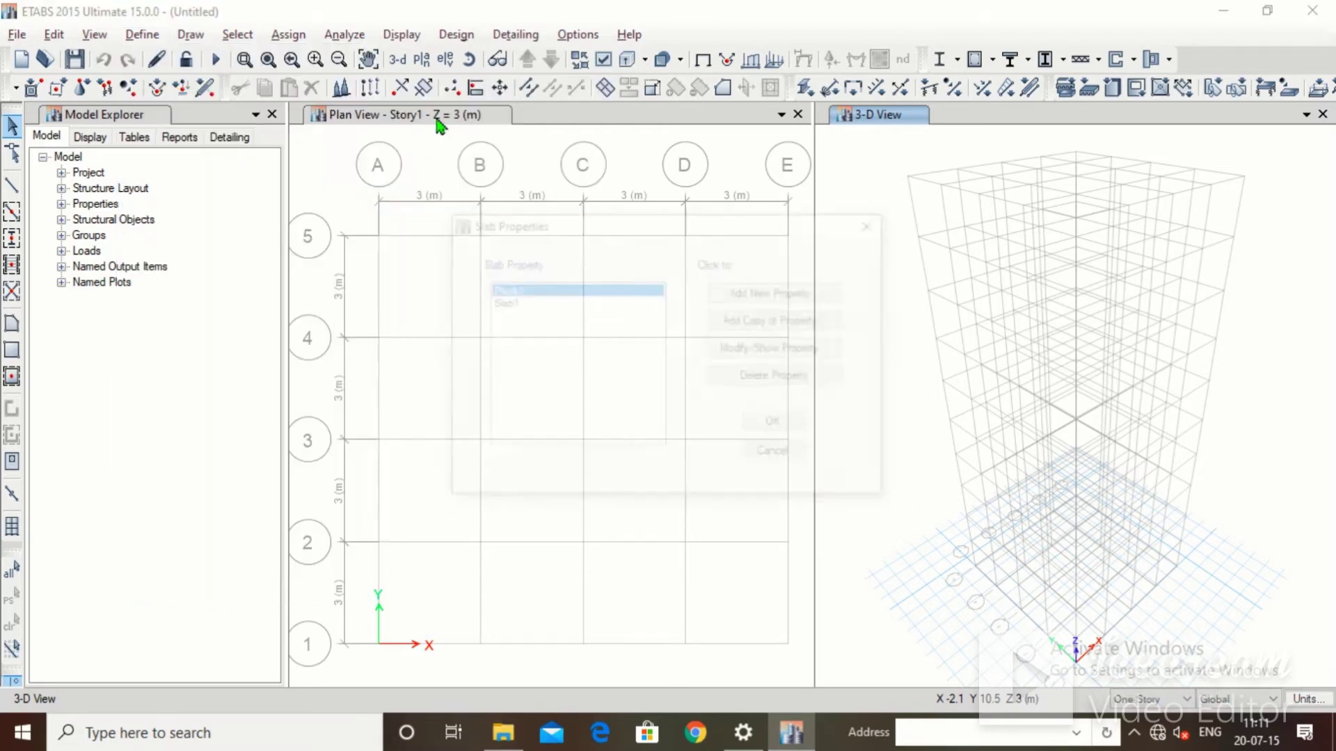
left_click(503, 303)
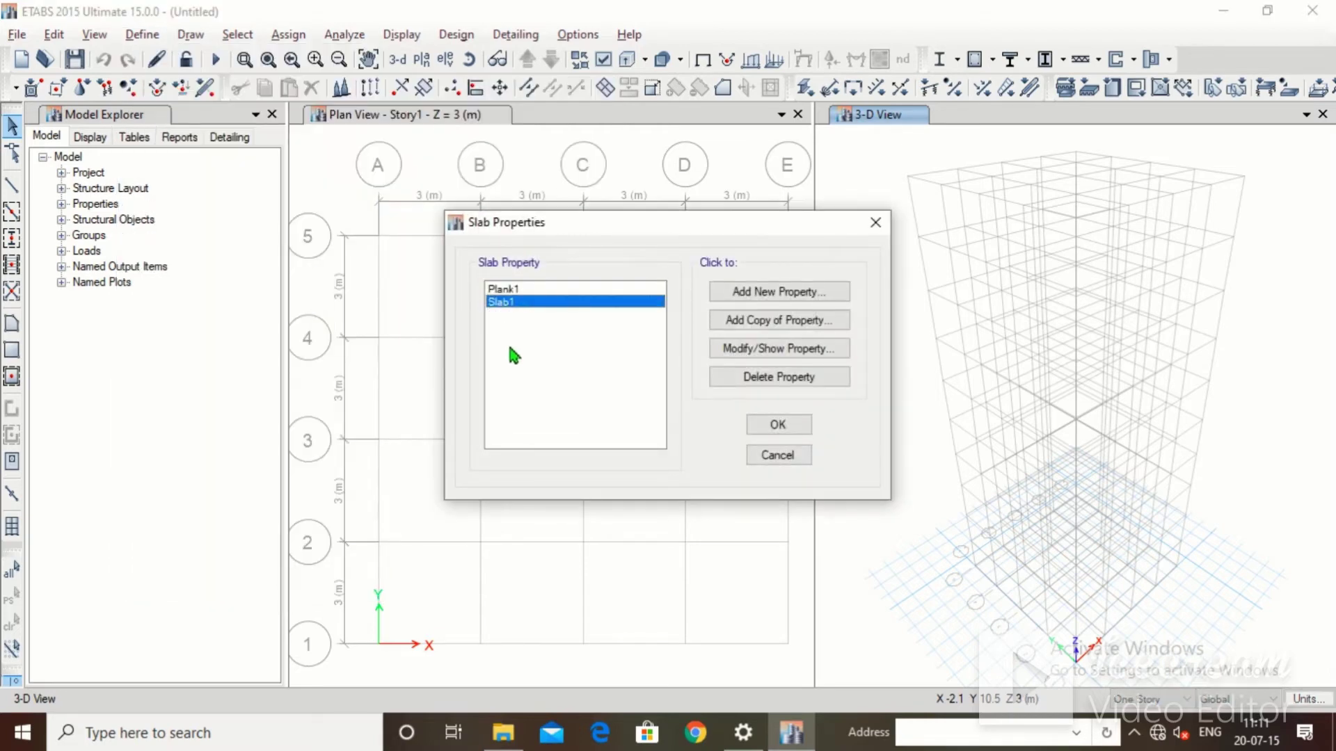
left_click(505, 290)
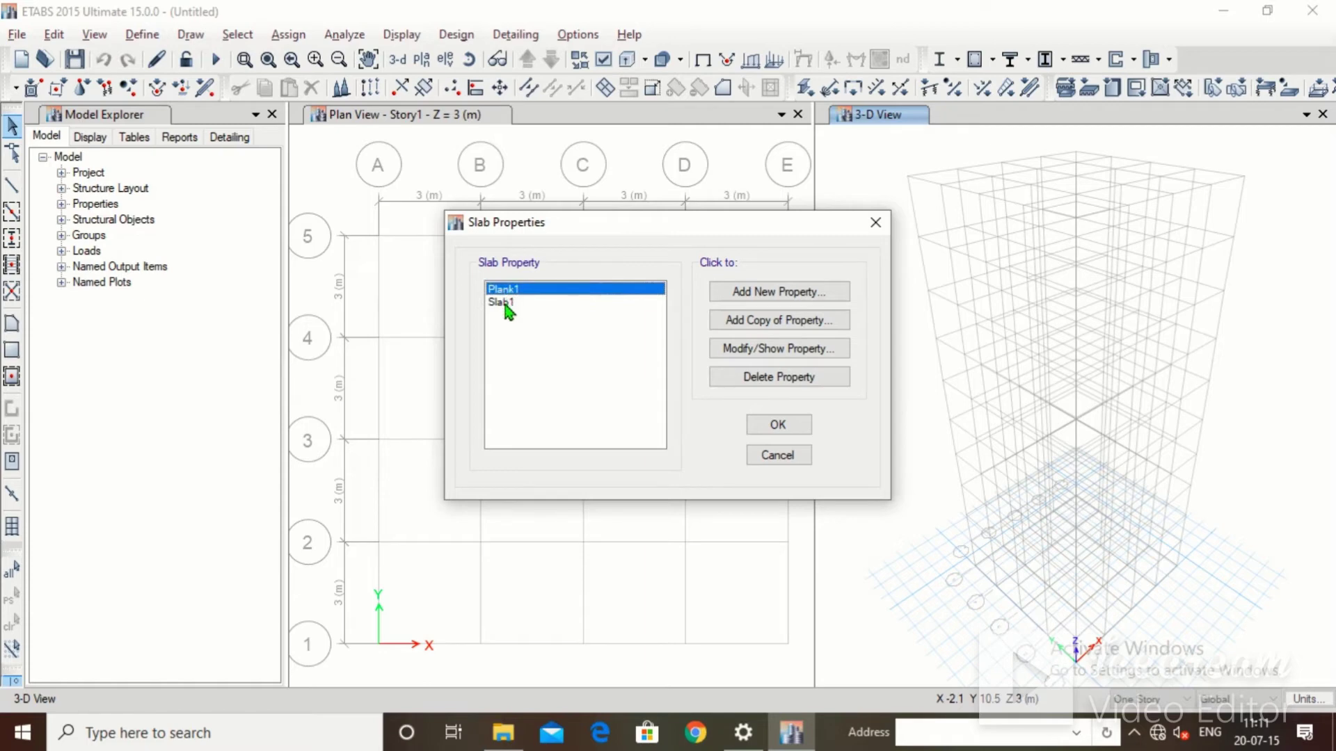
left_click(506, 305)
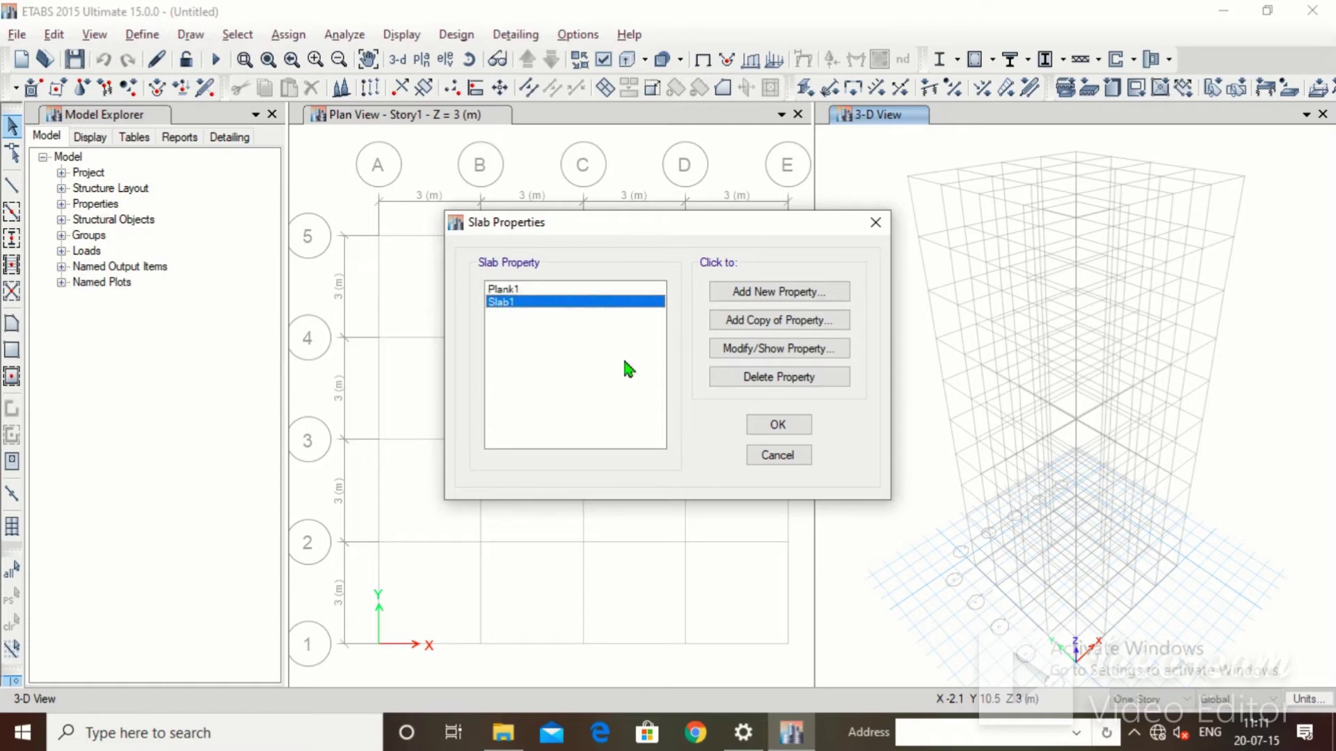
left_click(767, 292)
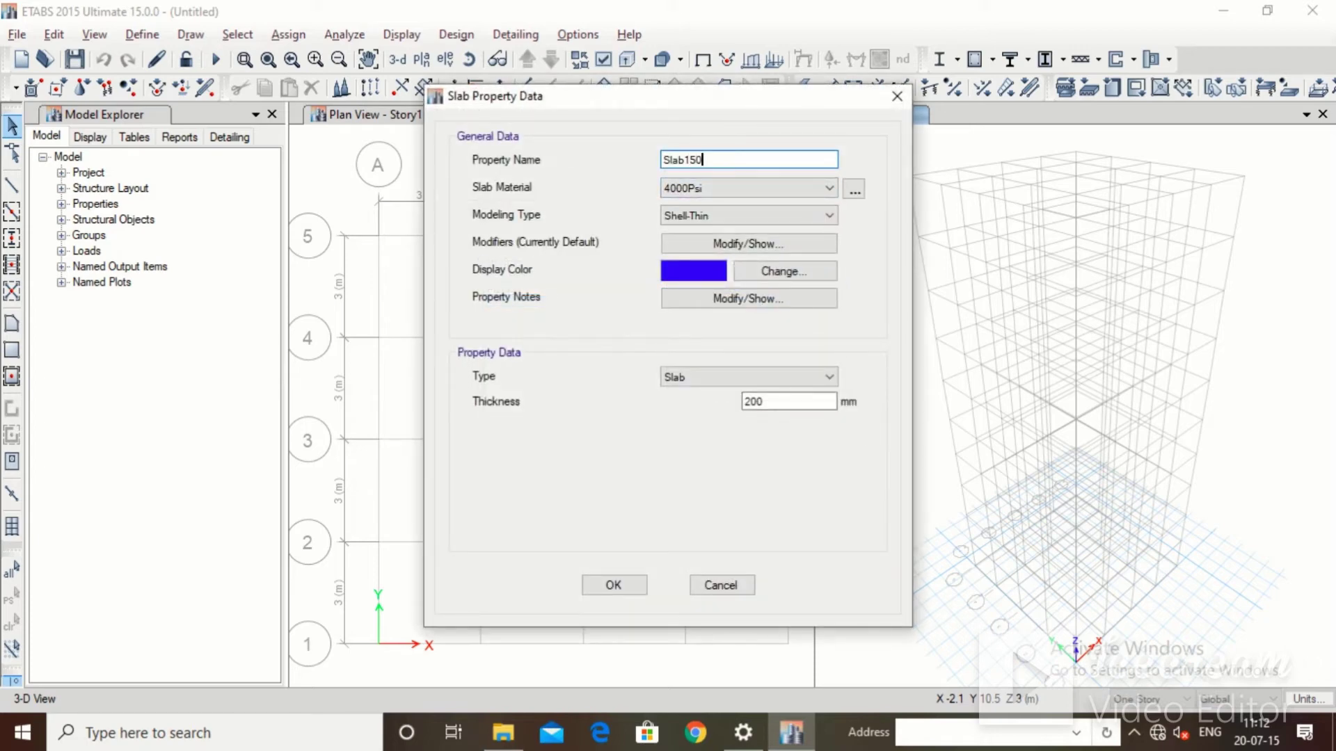
left_click(765, 190)
left_click(765, 245)
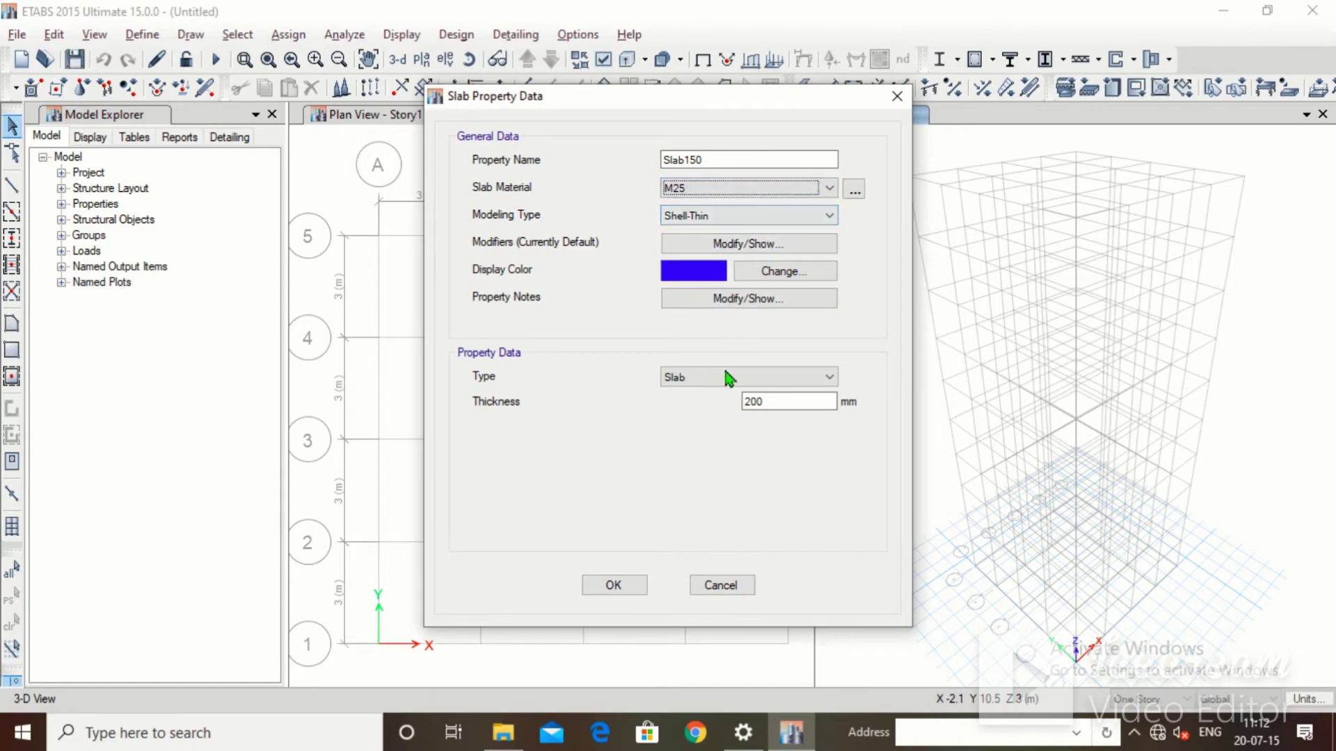
Set the Slab150 thickness to 150 mm and accept the slab properties
left_click_drag(800, 402, 742, 411)
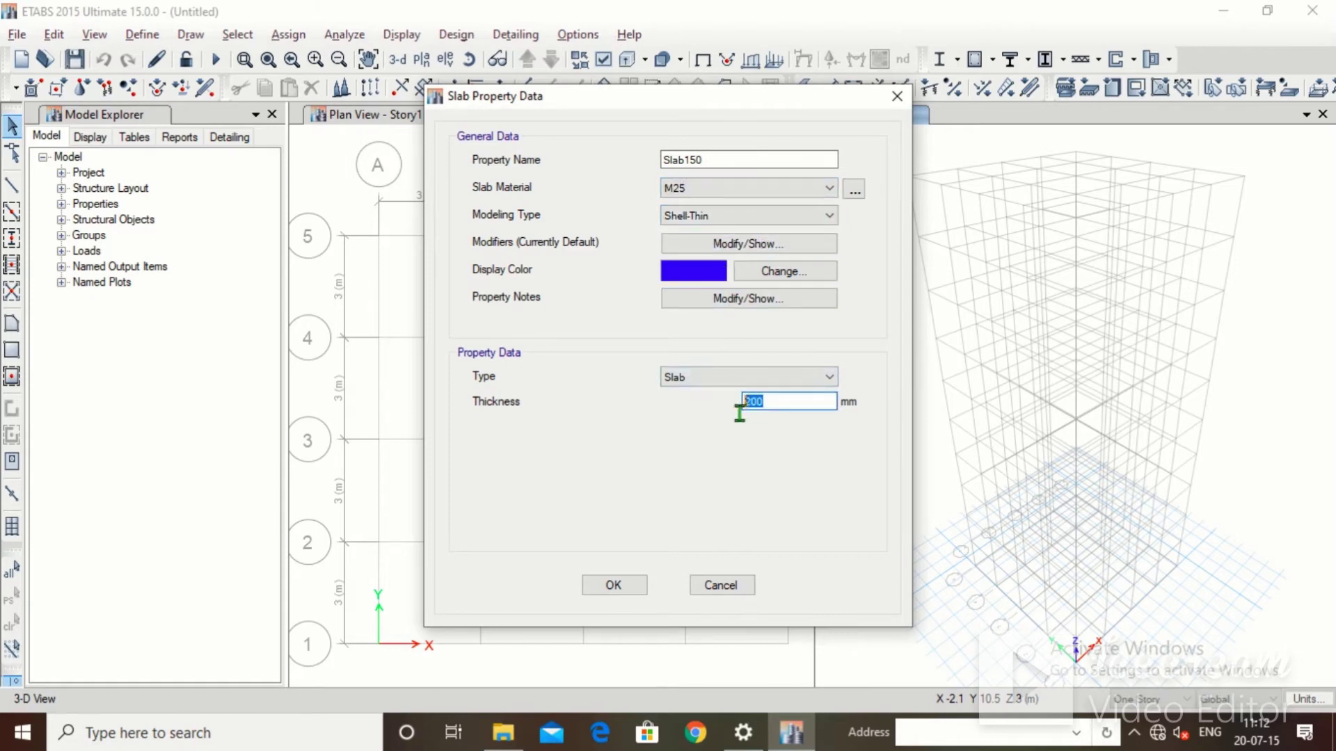
type("150")
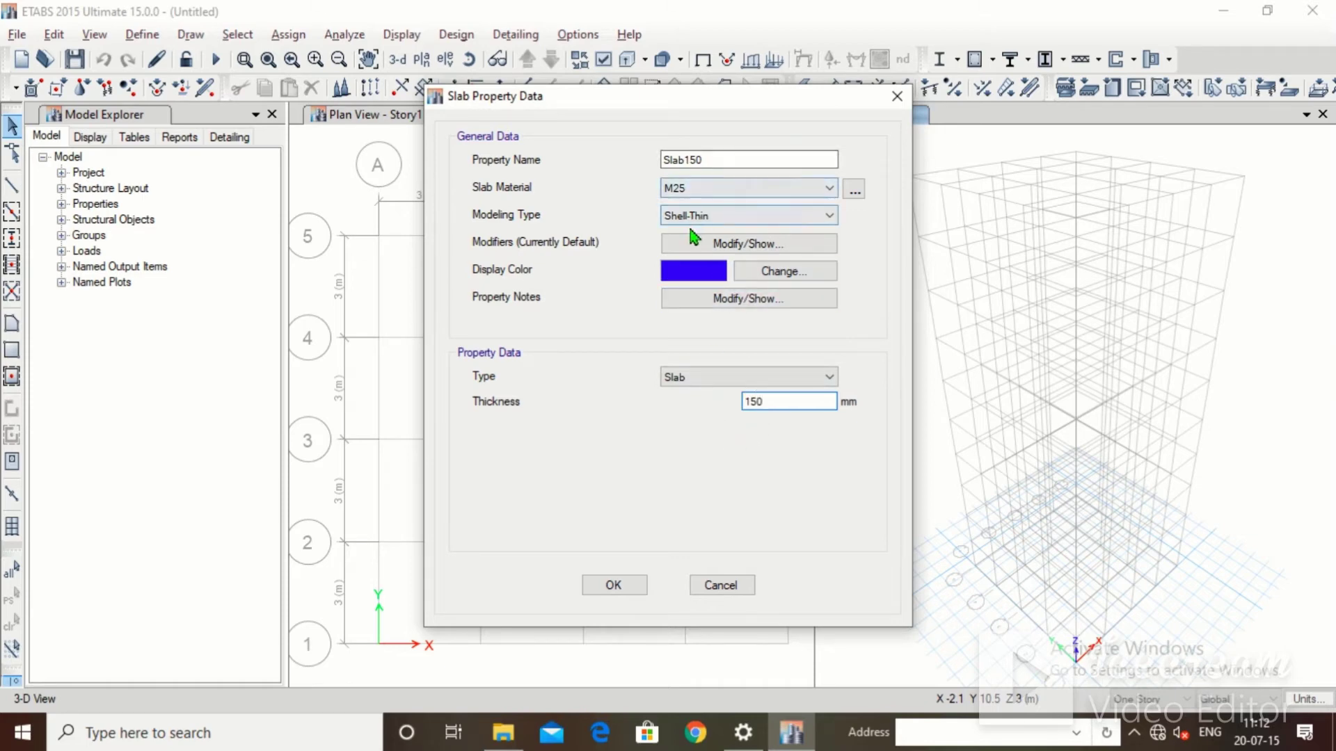
left_click(613, 585)
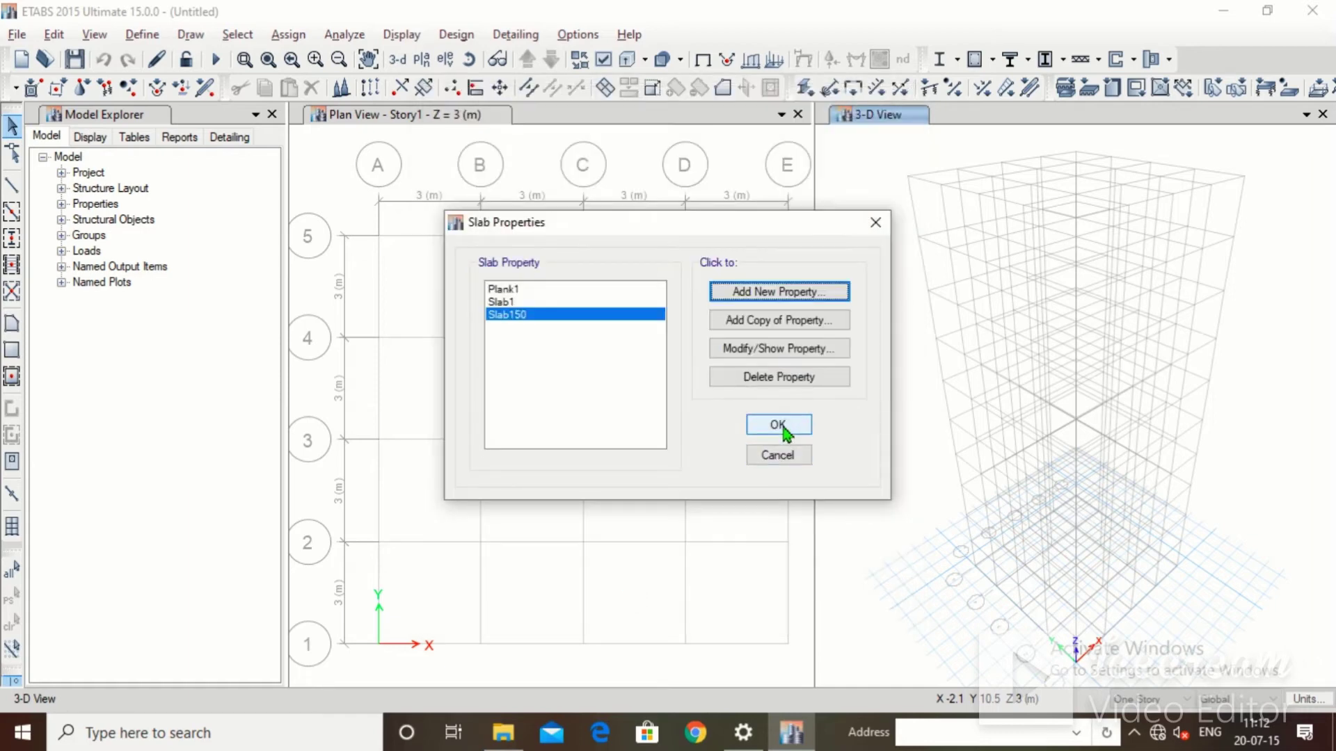
left_click(778, 425)
Delete all the listed default frame sections from A-CompBm to SteelCol, keeping ISLB600 and ISWB550
left_click(142, 34)
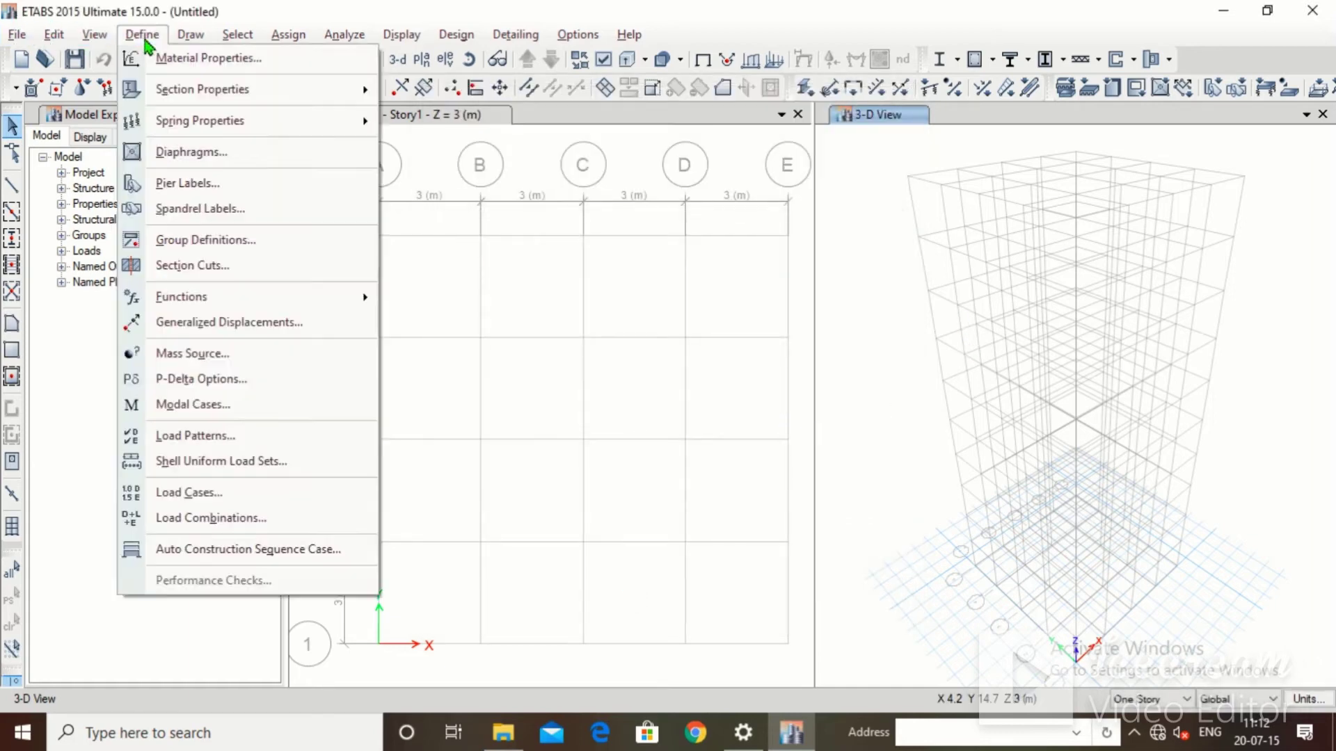
mouse_move(201, 89)
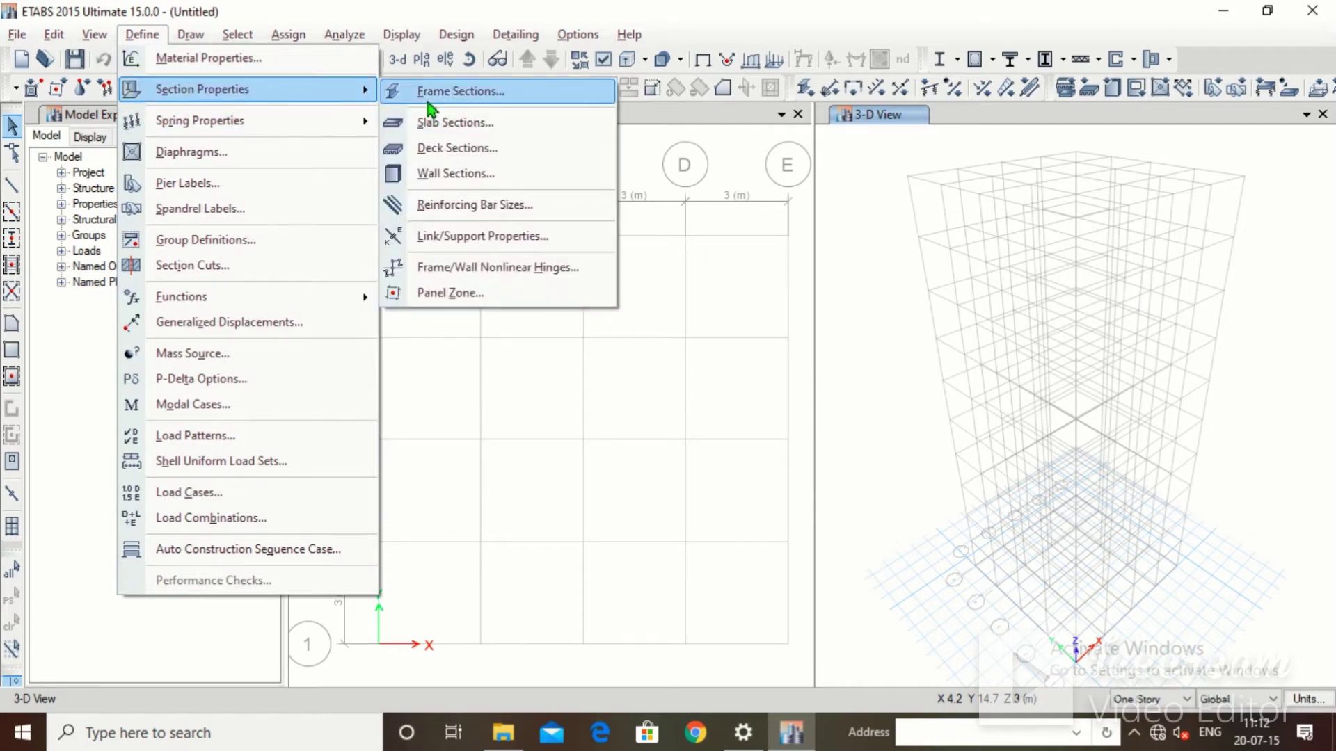
left_click(438, 91)
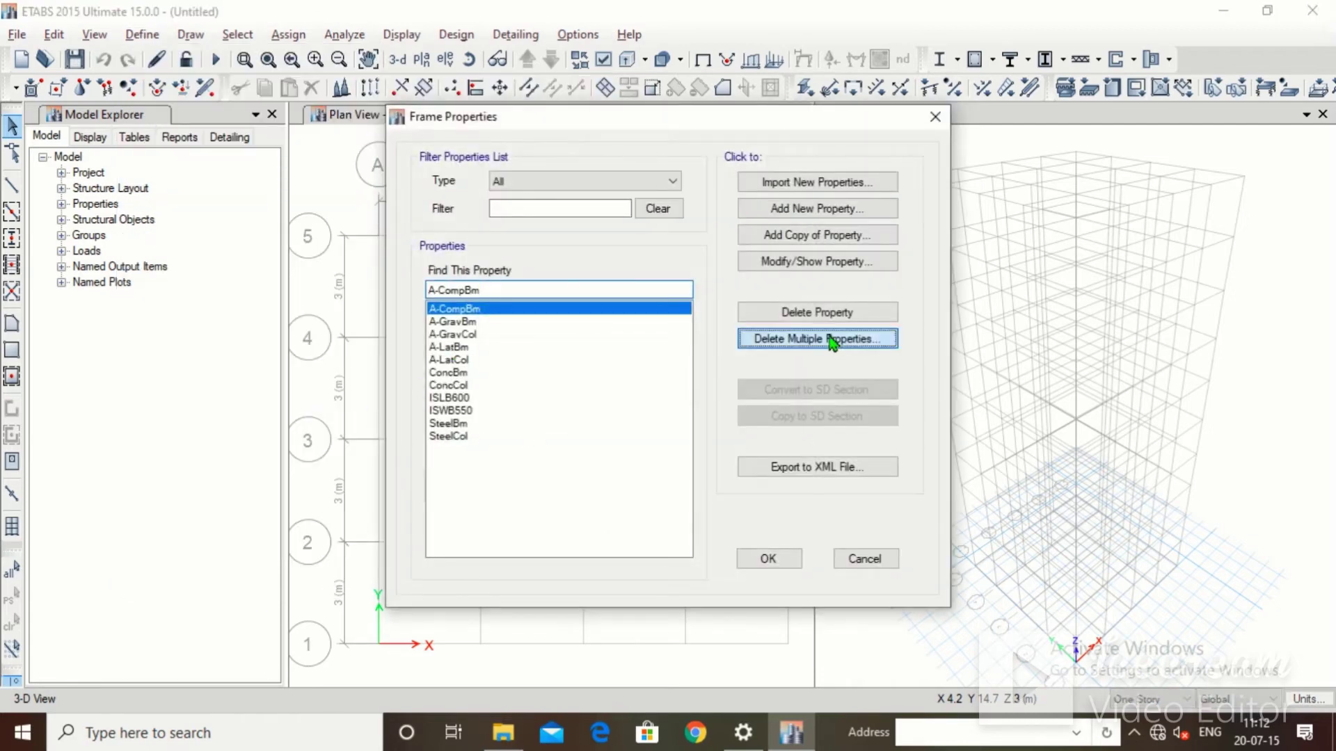
left_click(831, 340)
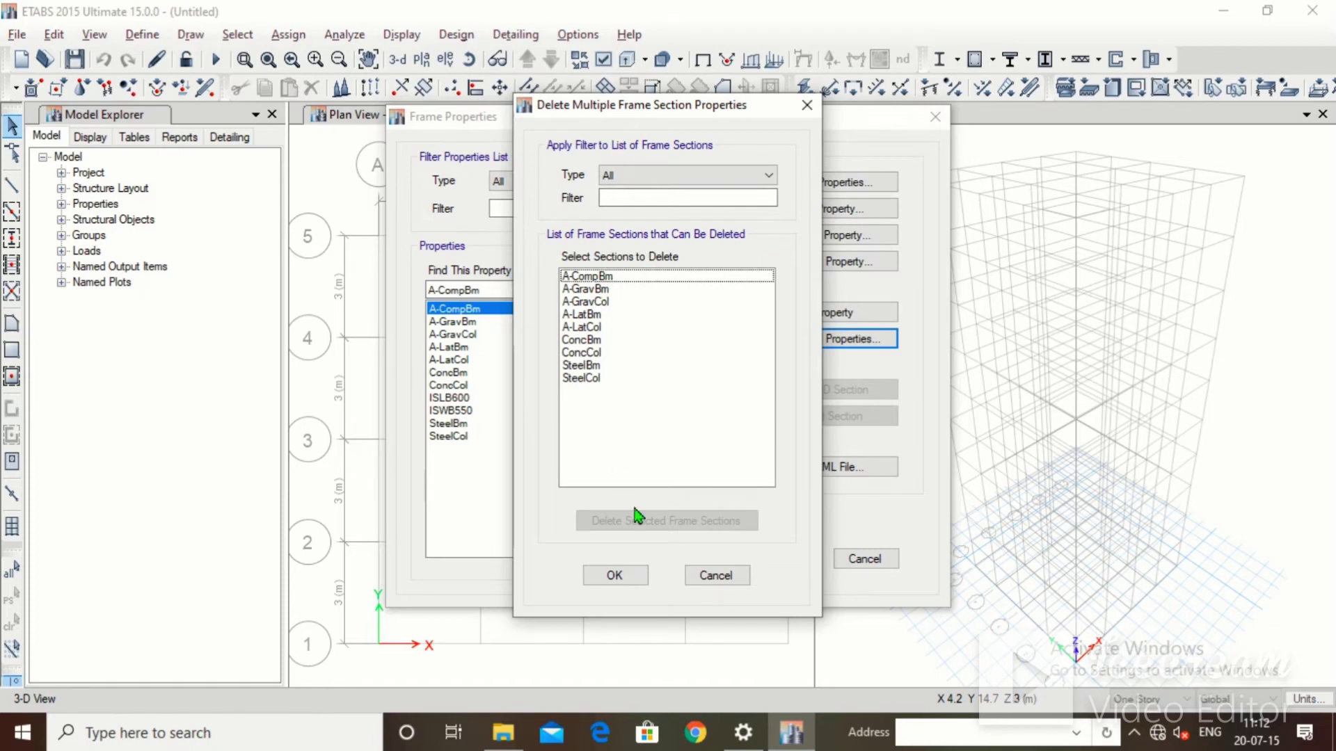
left_click(806, 106)
left_click(841, 338)
left_click_drag(657, 279, 597, 398)
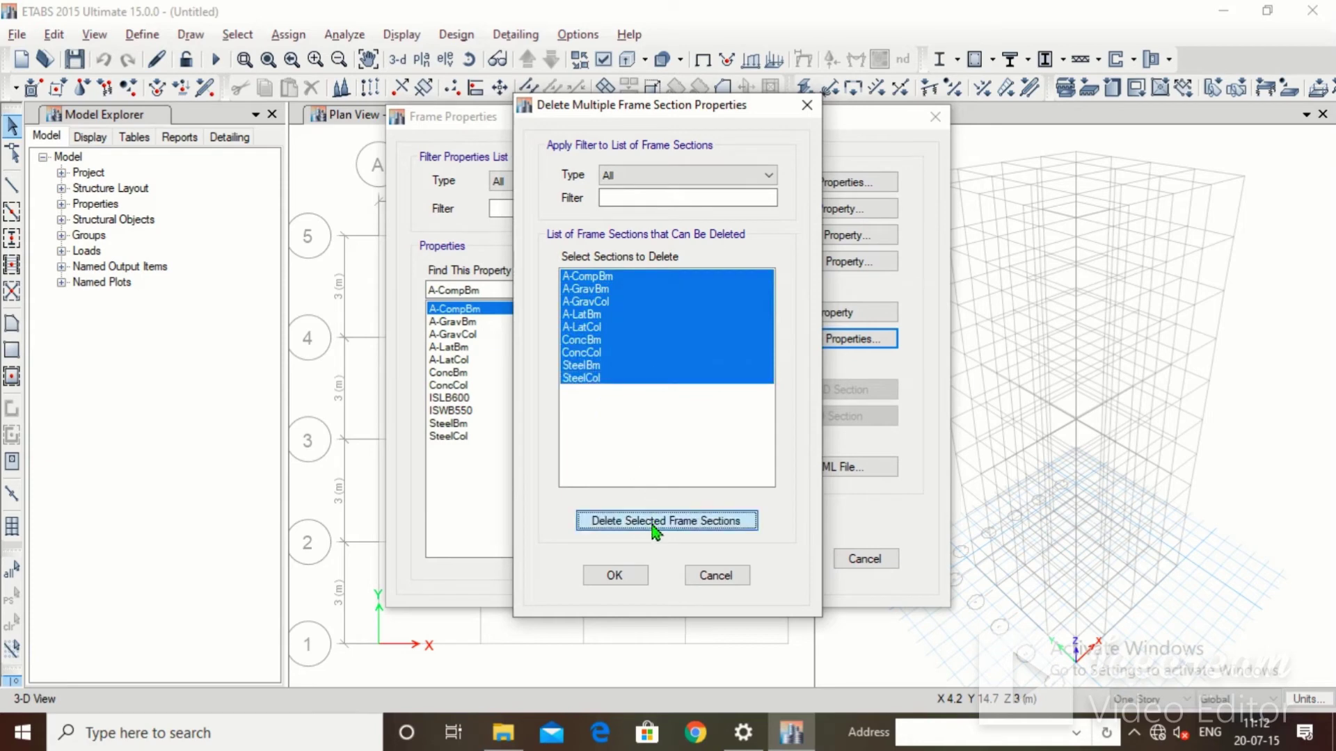
left_click(652, 522)
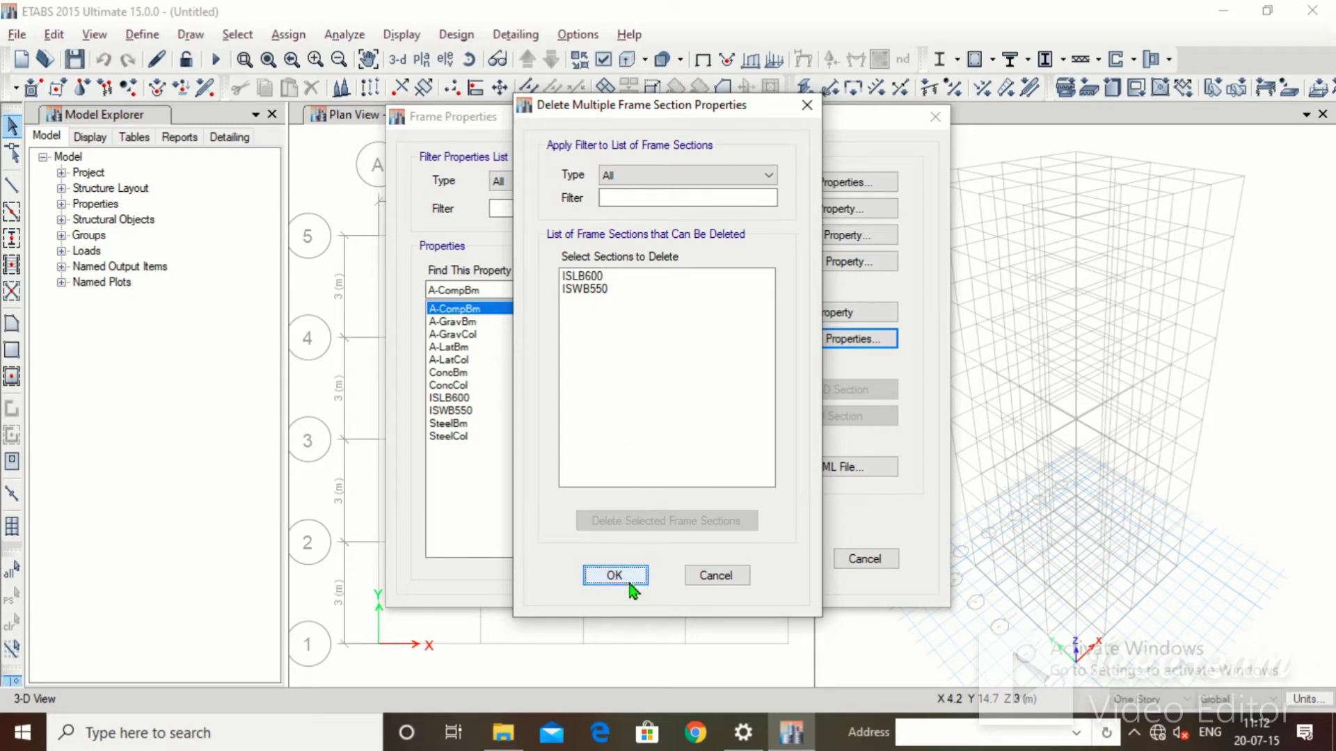
left_click(615, 576)
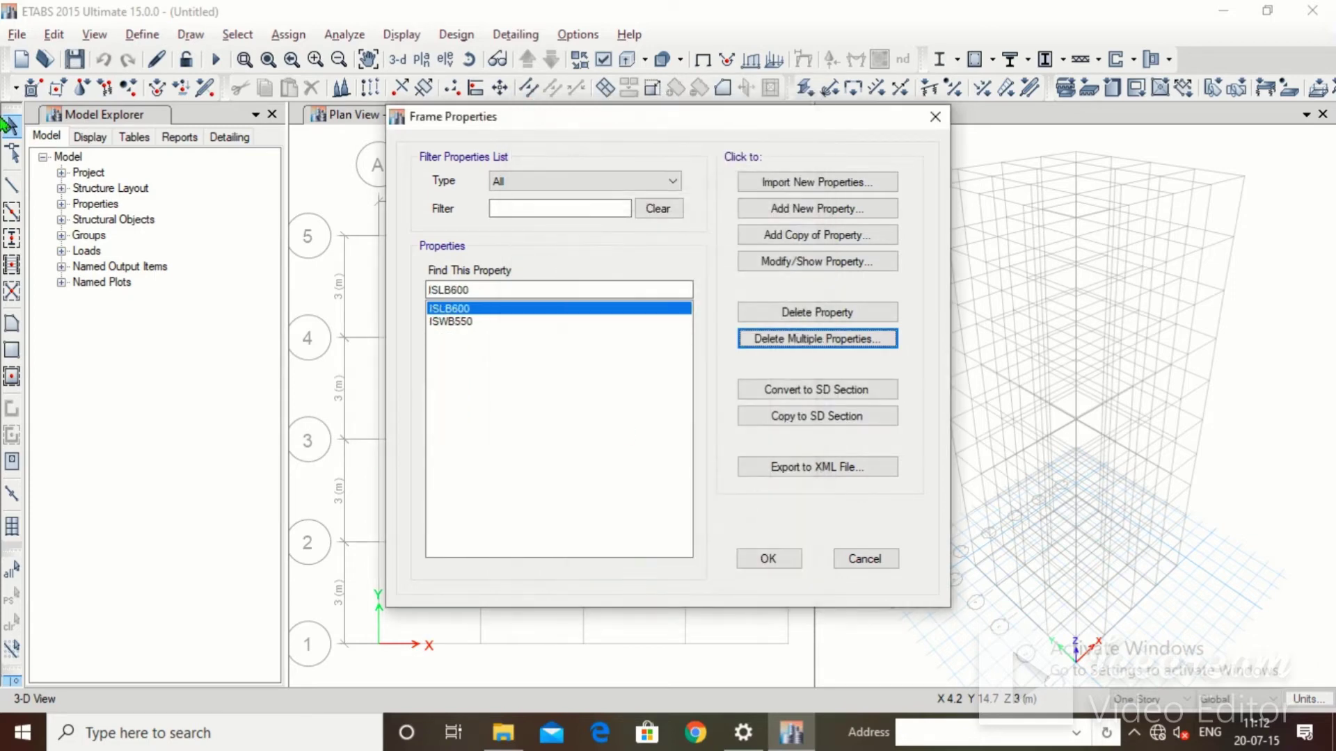
Add a concrete rectangular frame section named "Beam 230,600" with M25 material, 600 mm depth and 230 mm width
left_click(848, 210)
left_click(327, 326)
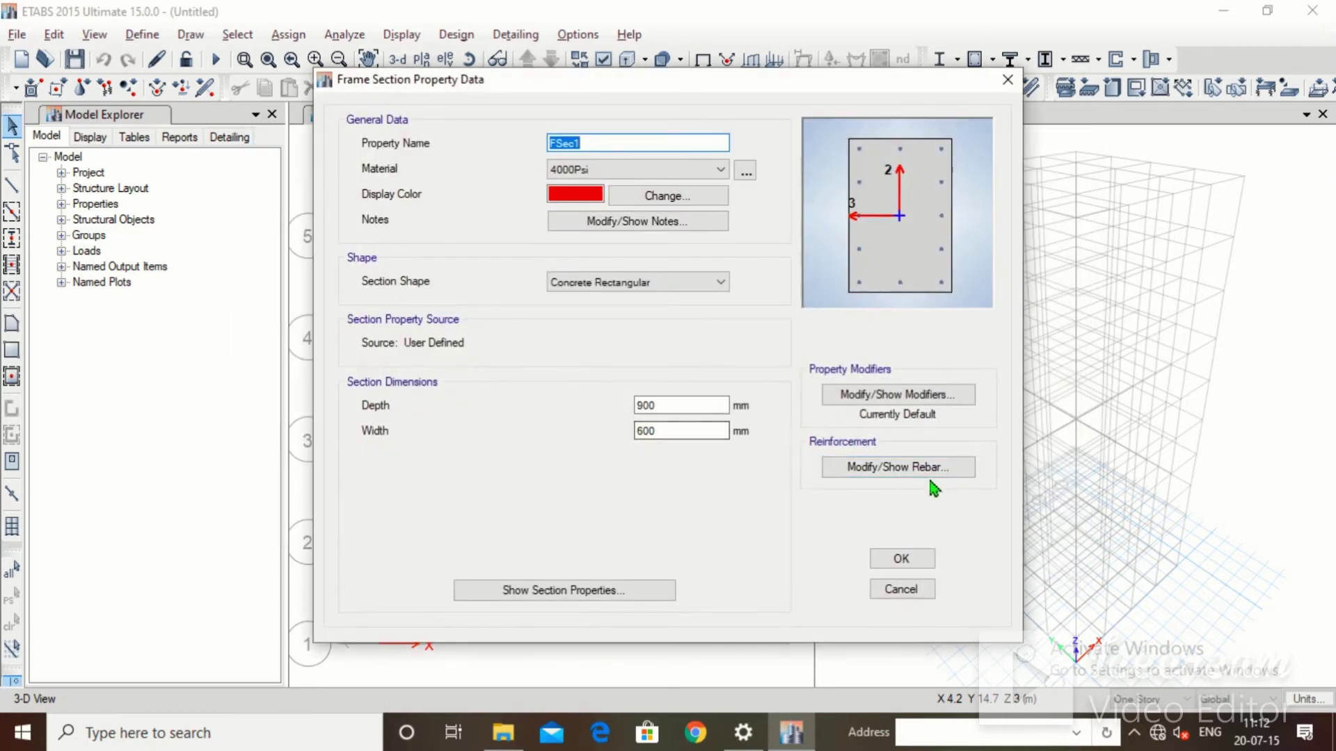
key("BackSpace")
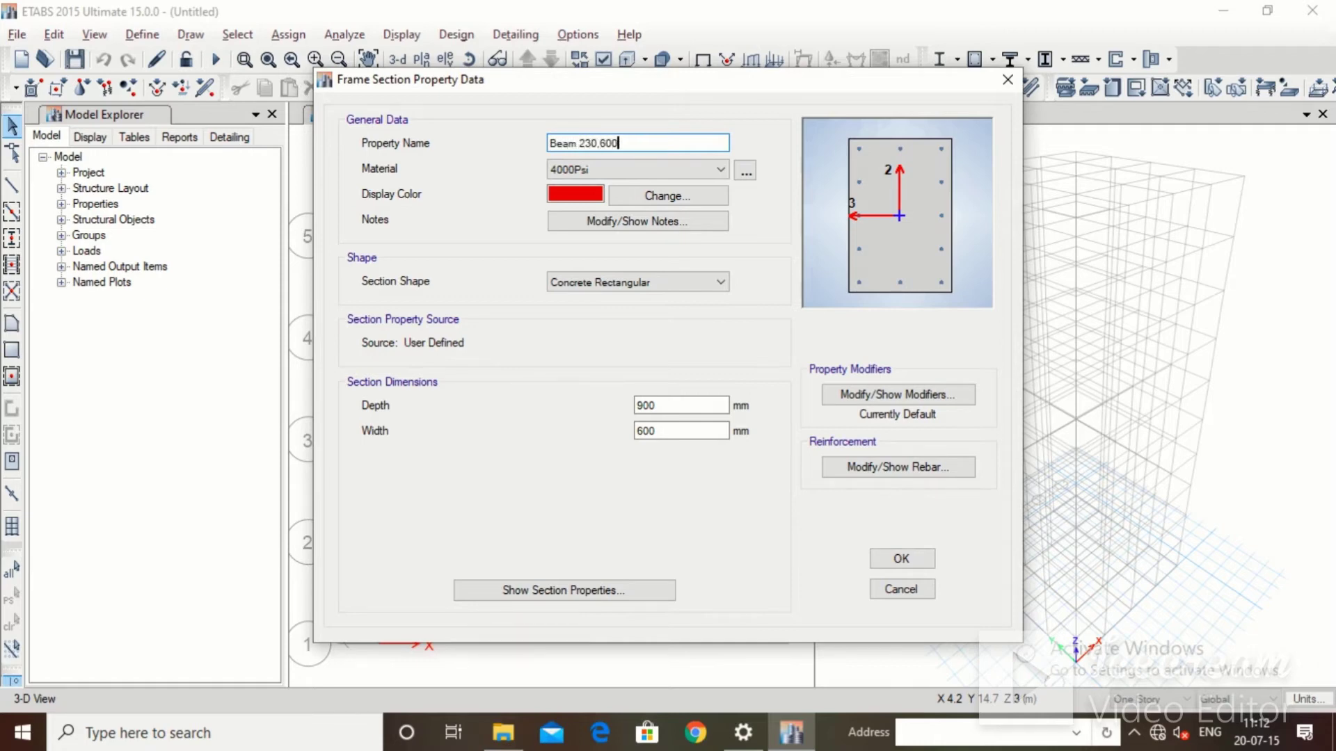
left_click(706, 169)
left_click(654, 225)
left_click_drag(682, 402, 572, 453)
type("600")
type("230")
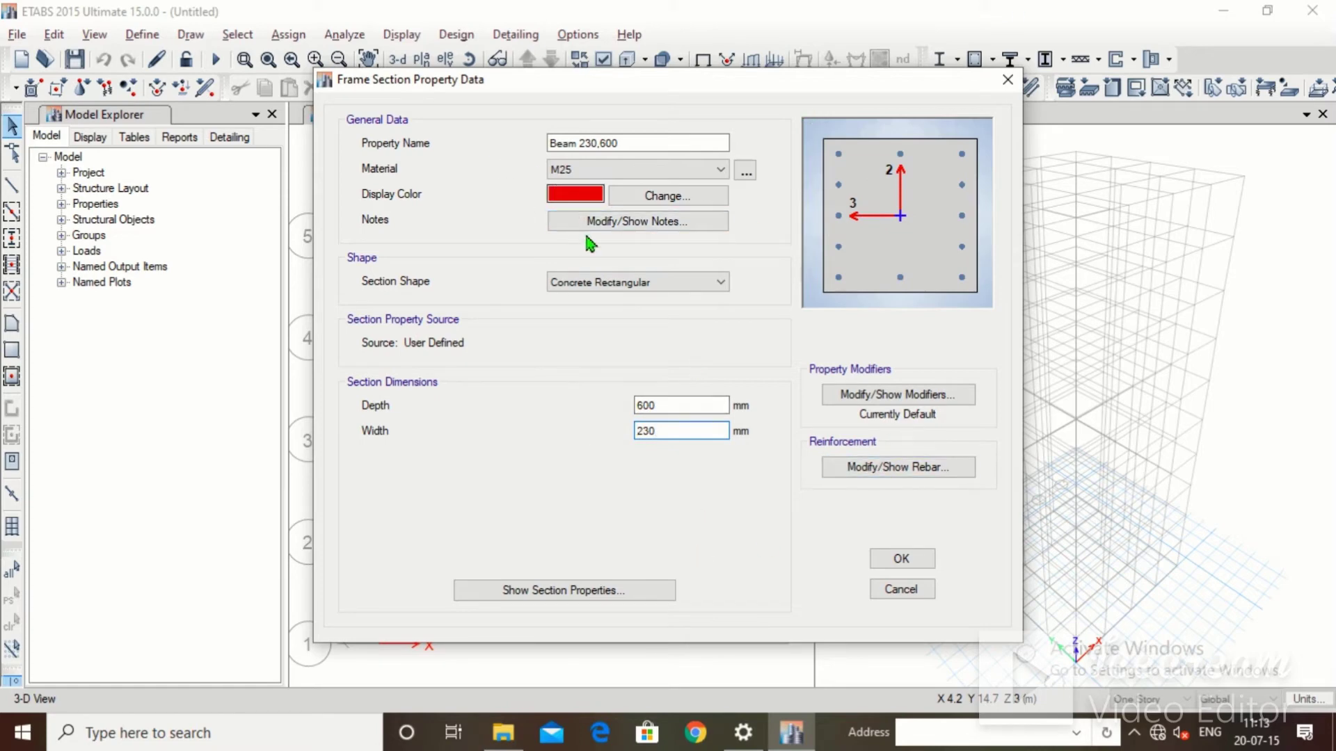
left_click(916, 468)
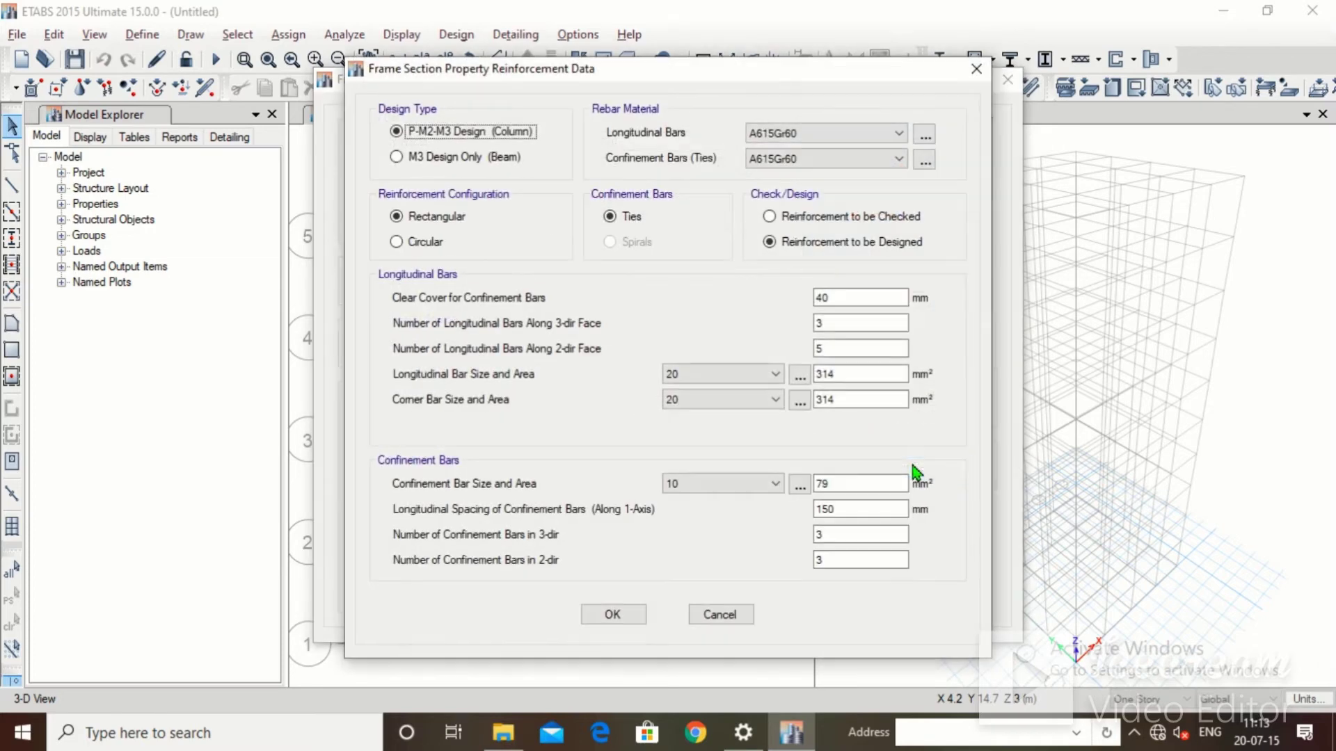
left_click(397, 157)
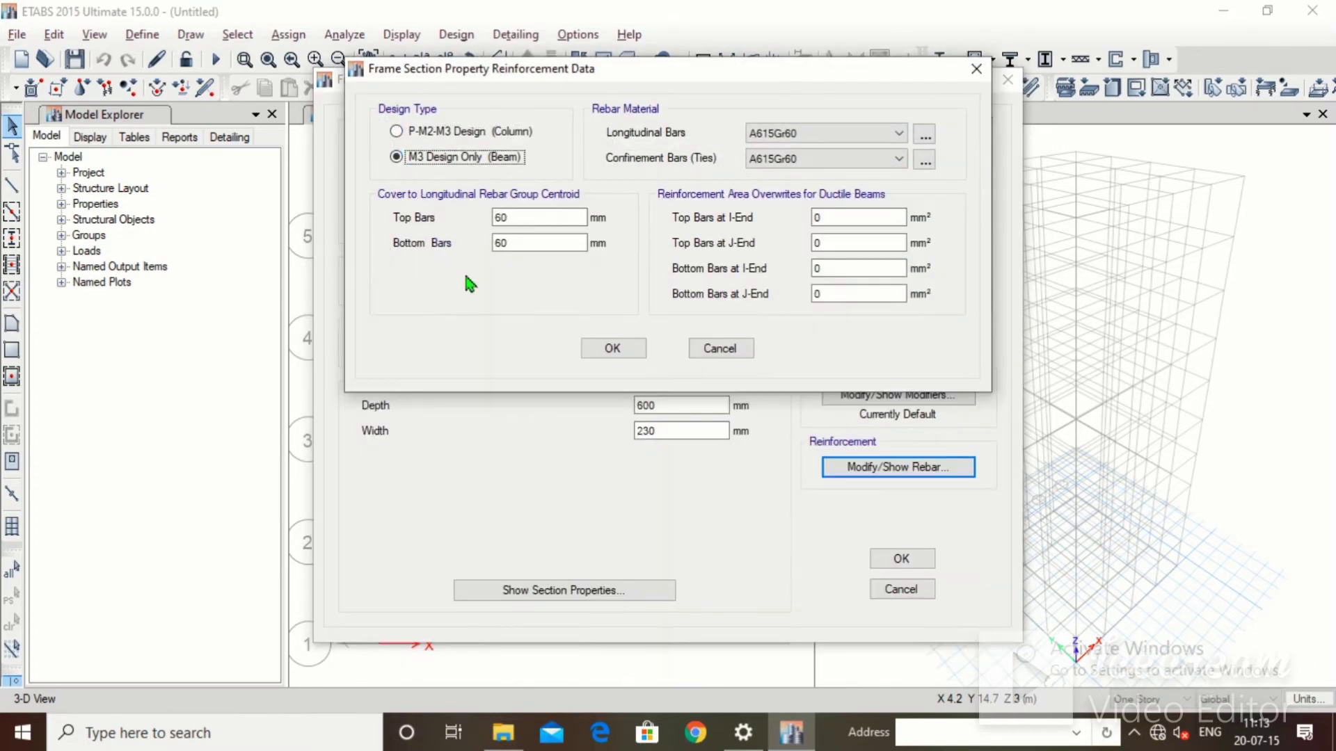
double_click(536, 217)
type("30")
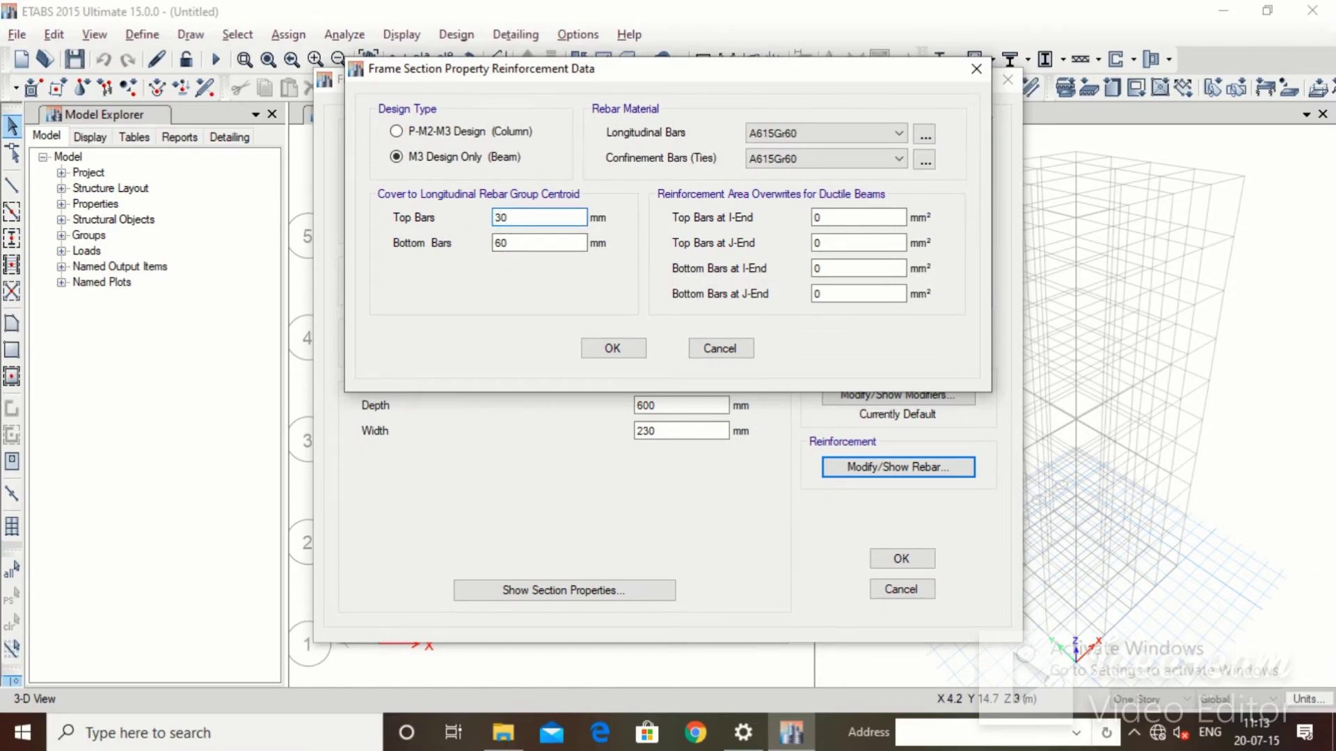
double_click(502, 243)
type("30")
left_click(823, 138)
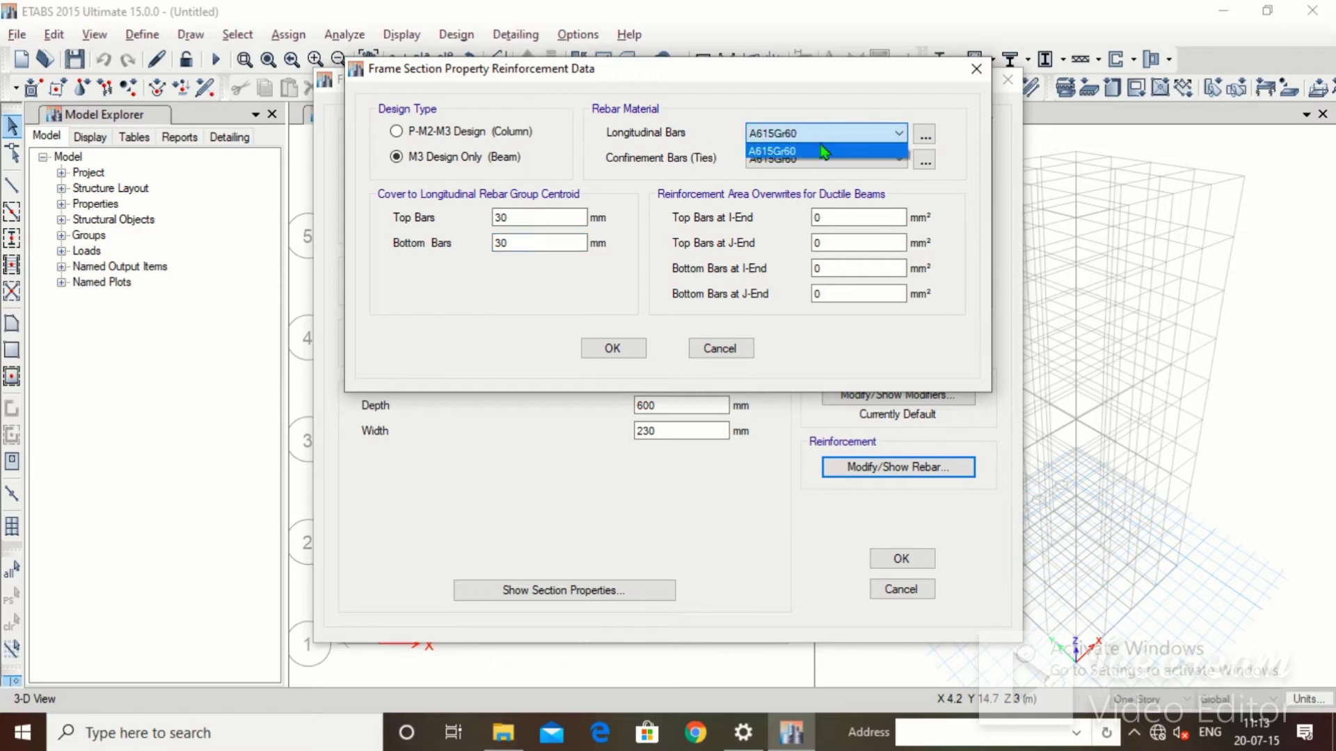
left_click(835, 149)
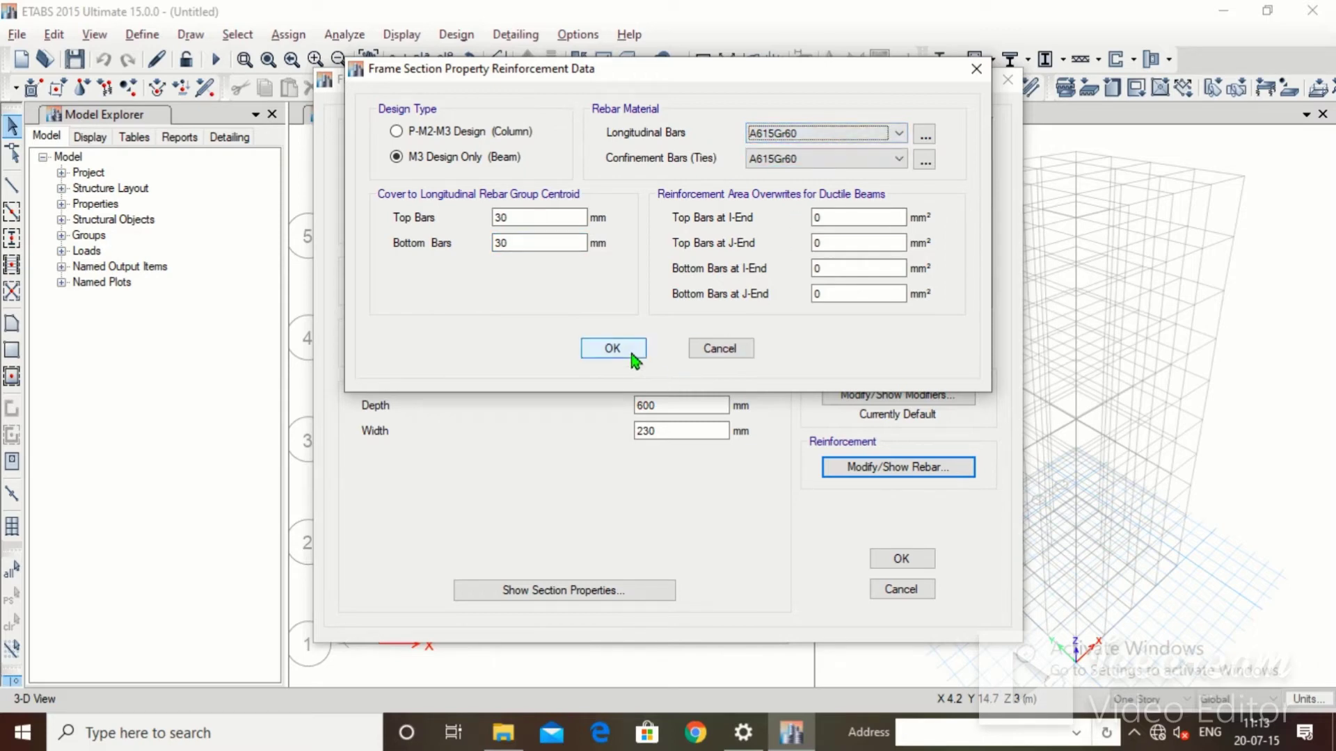
left_click(713, 349)
left_click(892, 560)
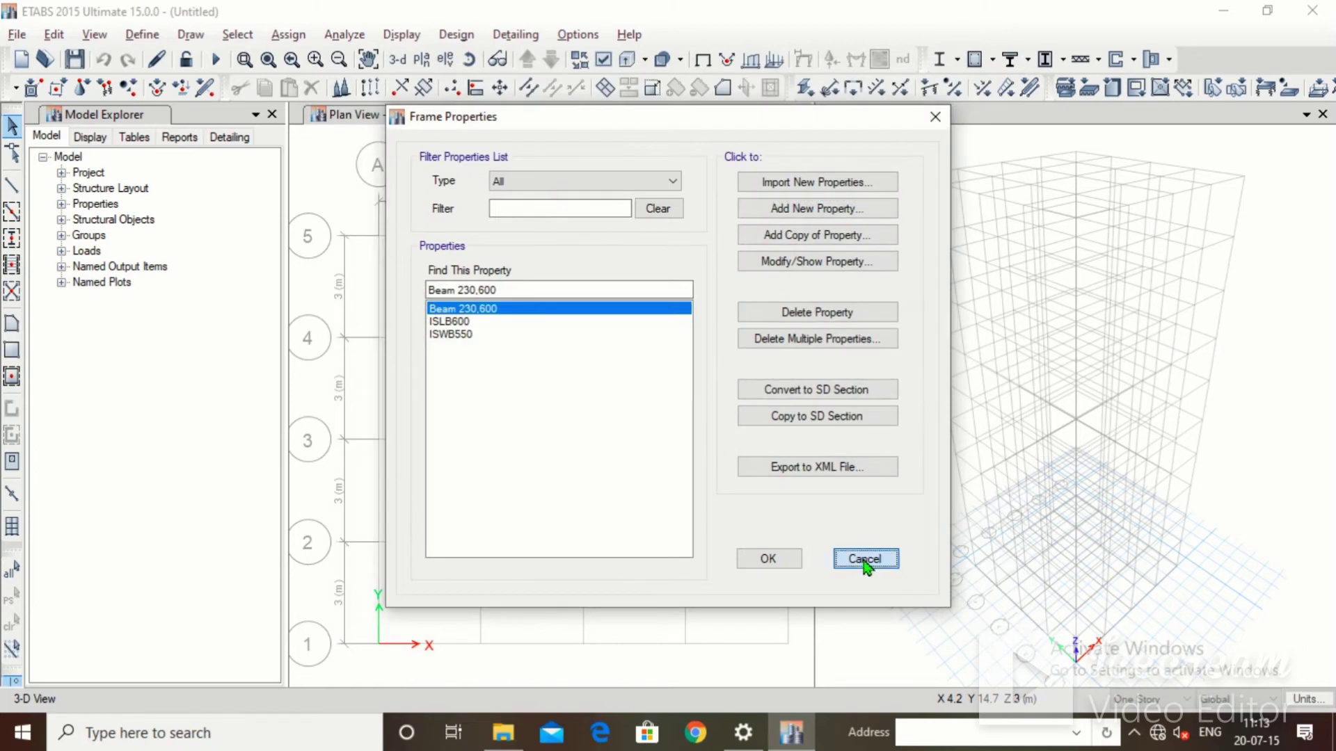
left_click(864, 561)
Add a new material from the India region with type Rebar, Indian standard and grade HYSD Grade 415
left_click(142, 34)
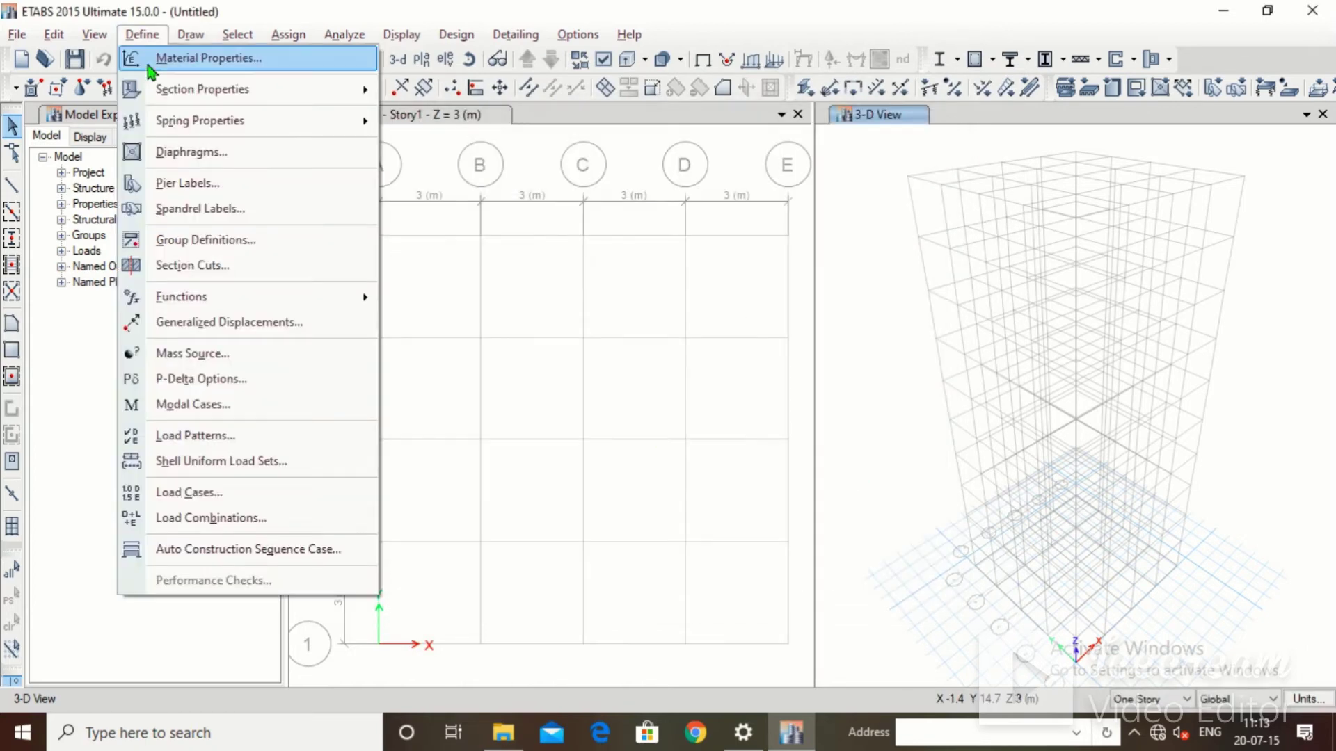
left_click(149, 67)
left_click(773, 262)
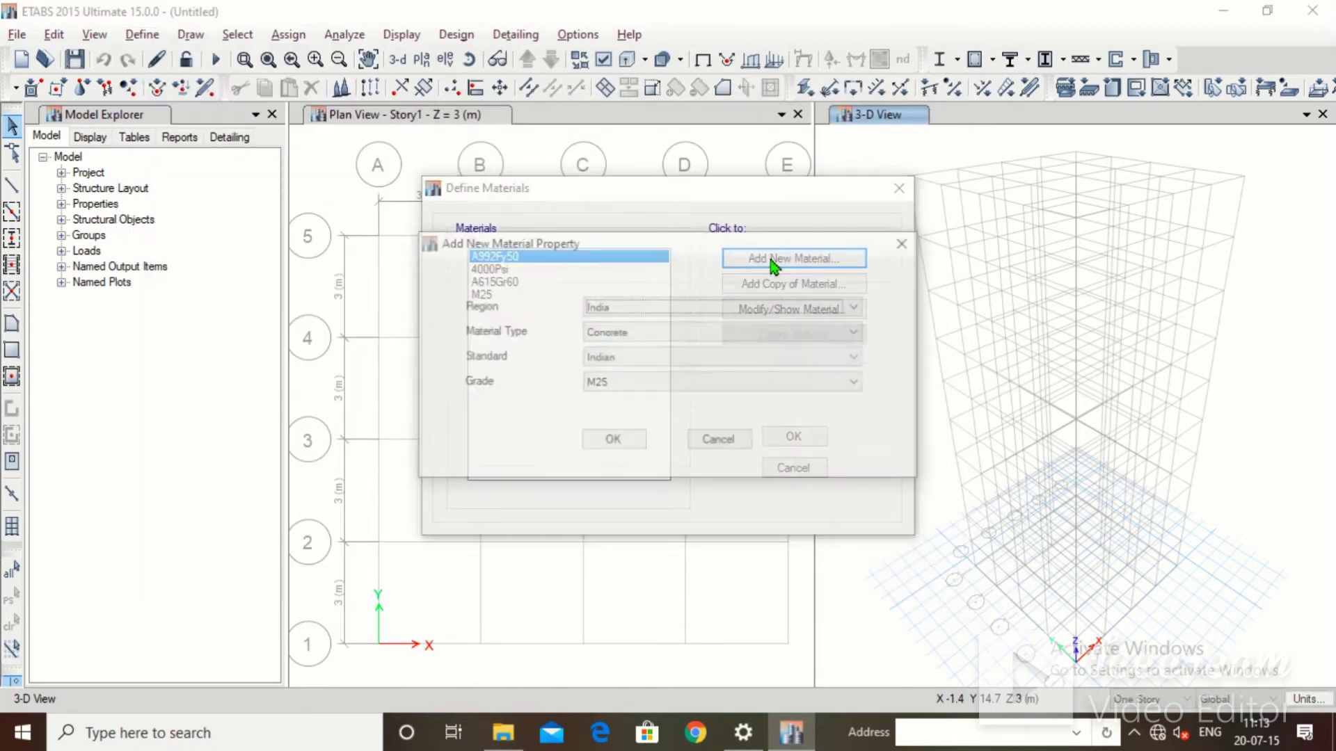
left_click(688, 332)
left_click(652, 404)
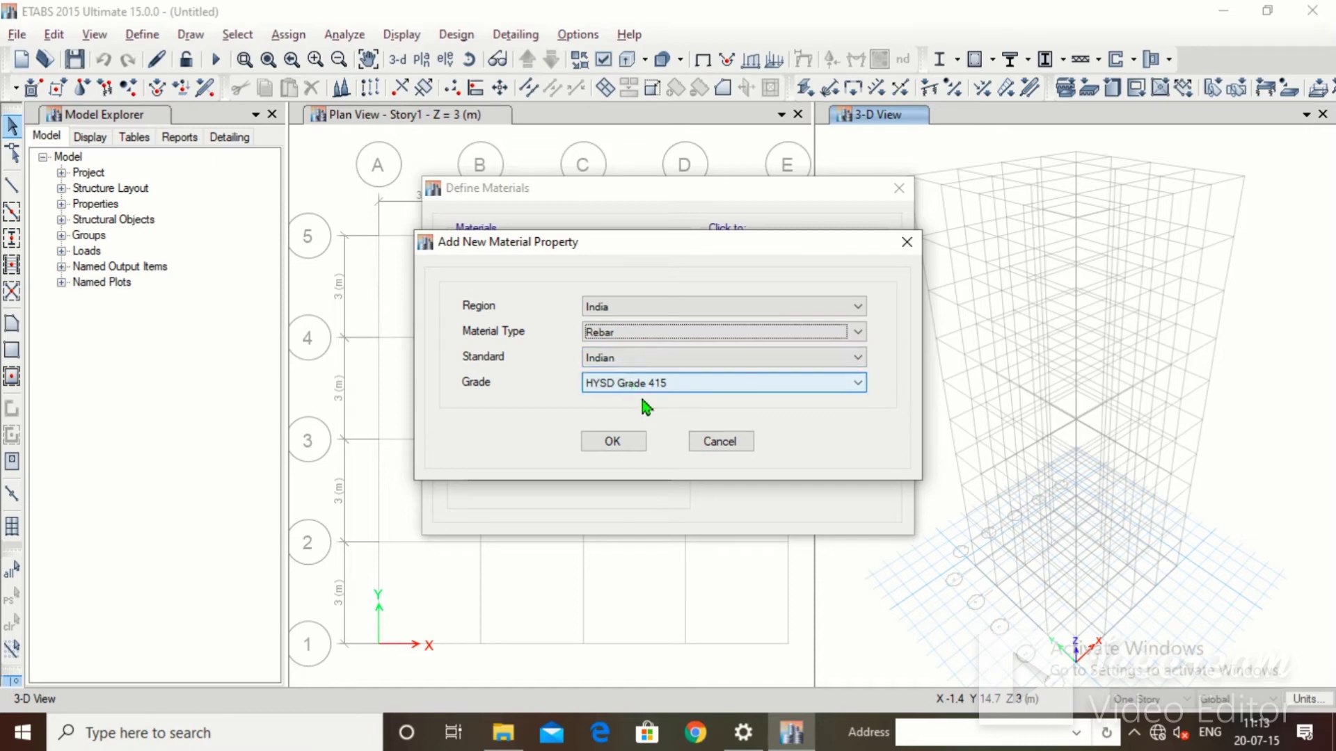
left_click(633, 441)
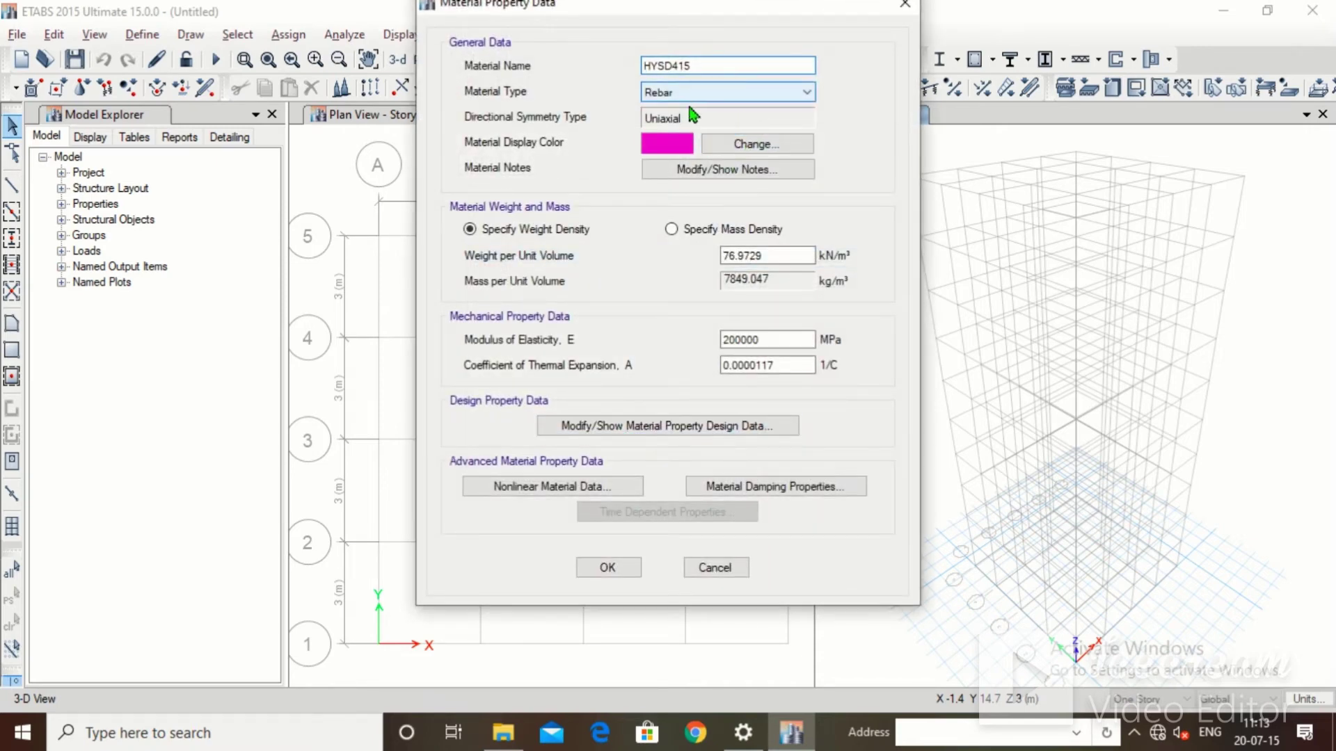
Set the HYSD415 rebar's weight per unit volume to 78.50 kN/m³ and accept the material definitions
left_click(740, 254)
left_click_drag(781, 255, 727, 254)
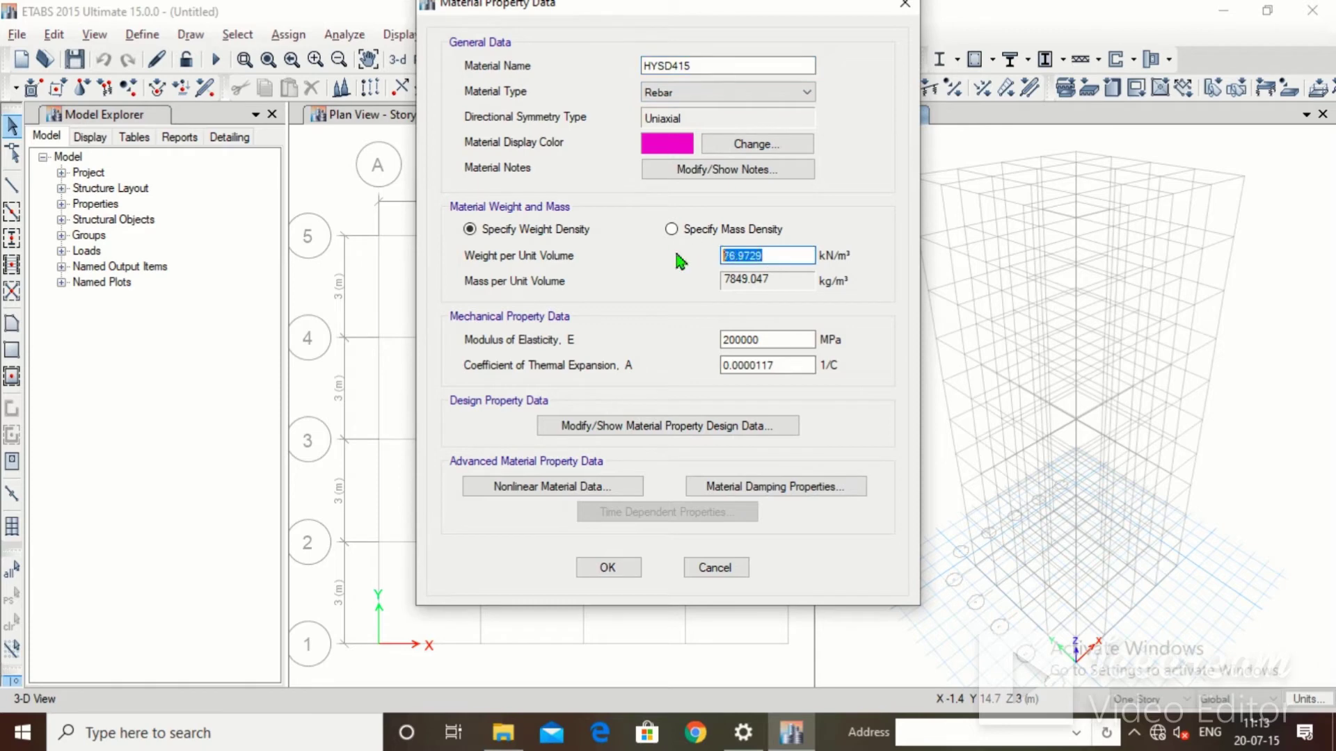
type("78.50")
left_click(608, 569)
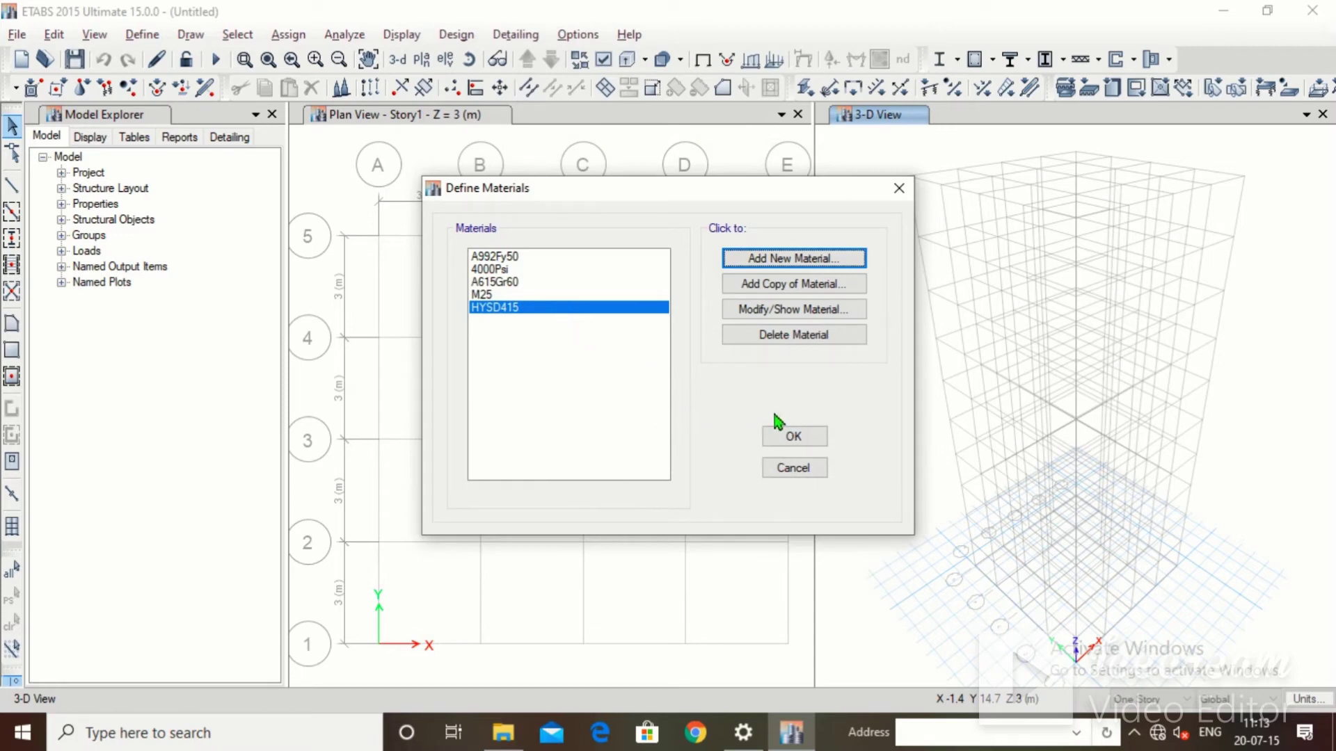
left_click(793, 436)
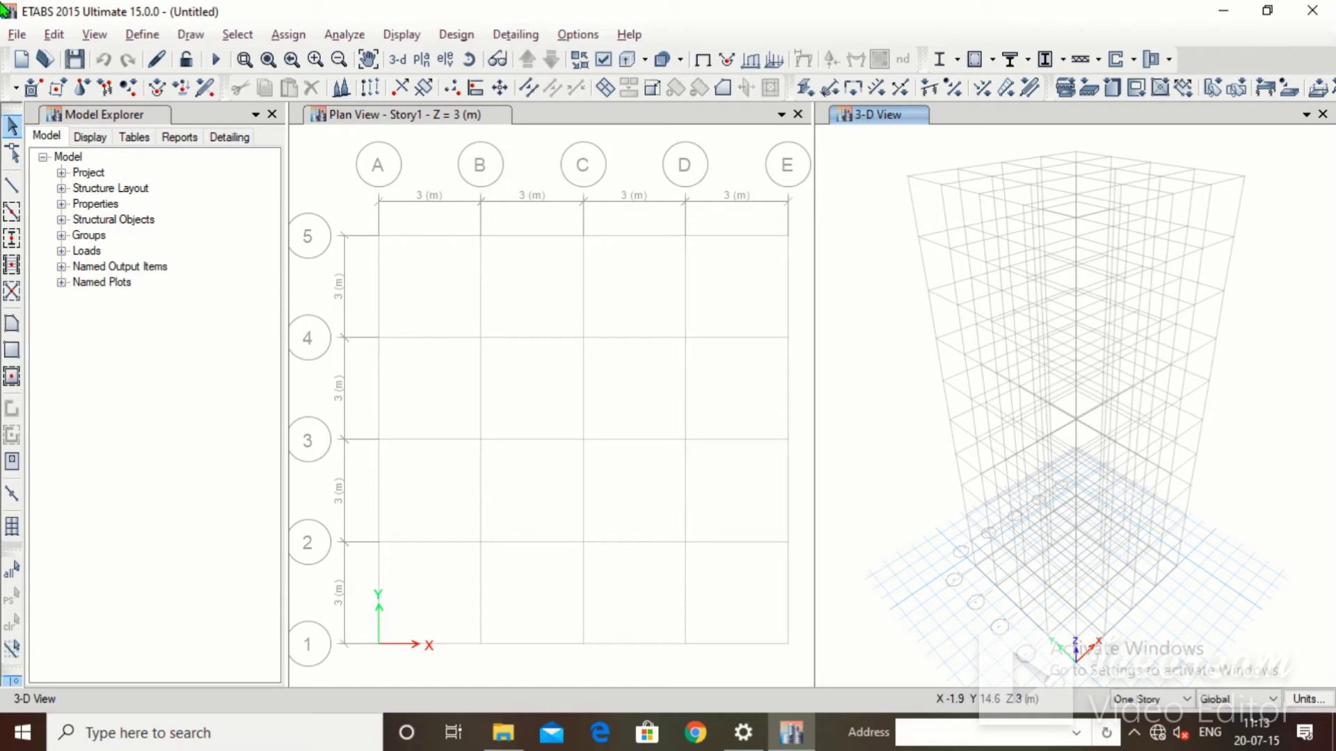
Delete the default frame sections A-CompBm through SteelCol in the frame properties, keeping ISLB600 and ISWB550
left_click(142, 34)
mouse_move(169, 85)
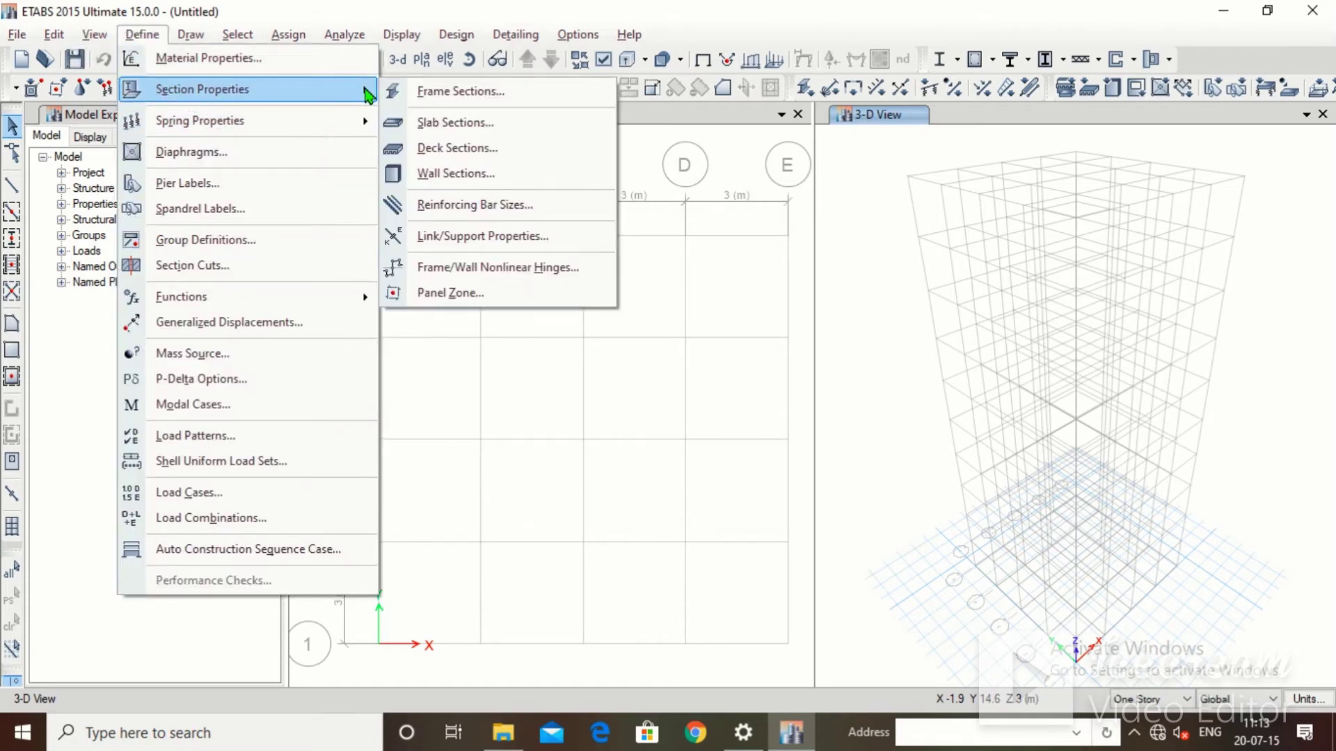
left_click(423, 101)
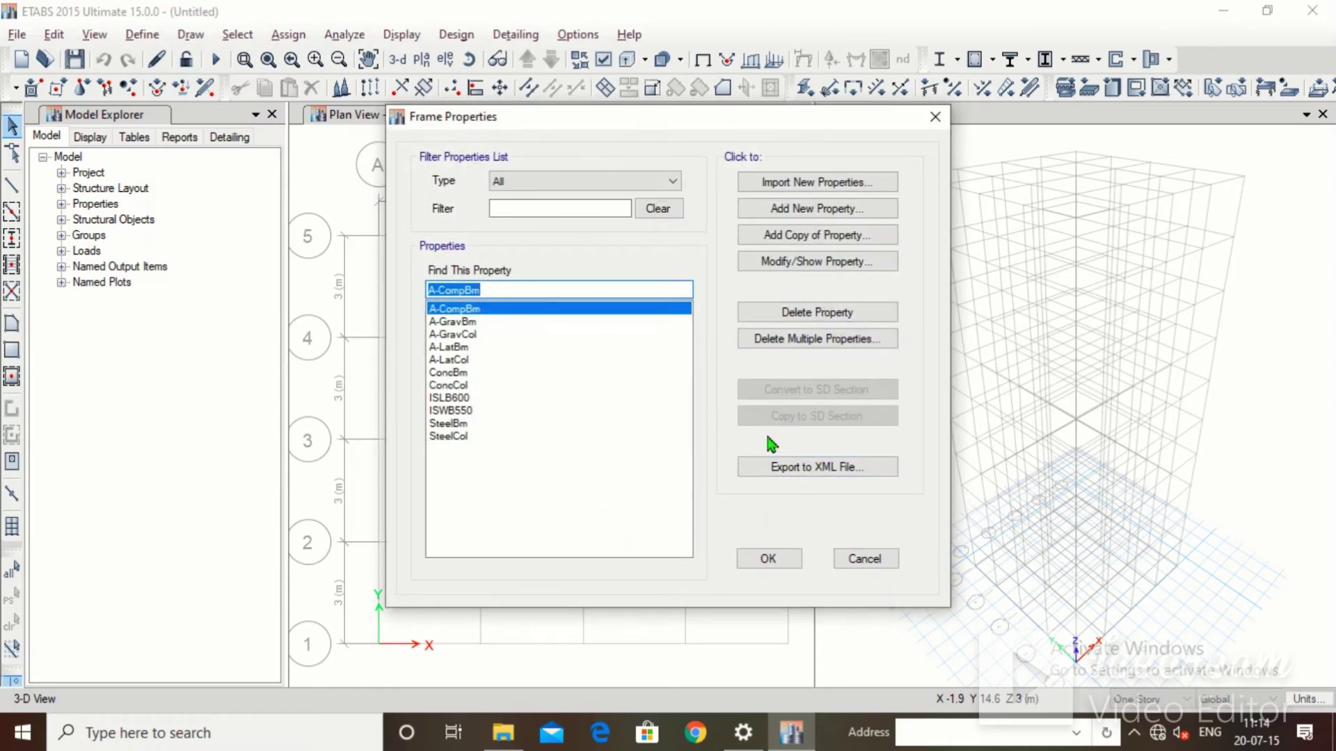
left_click(816, 339)
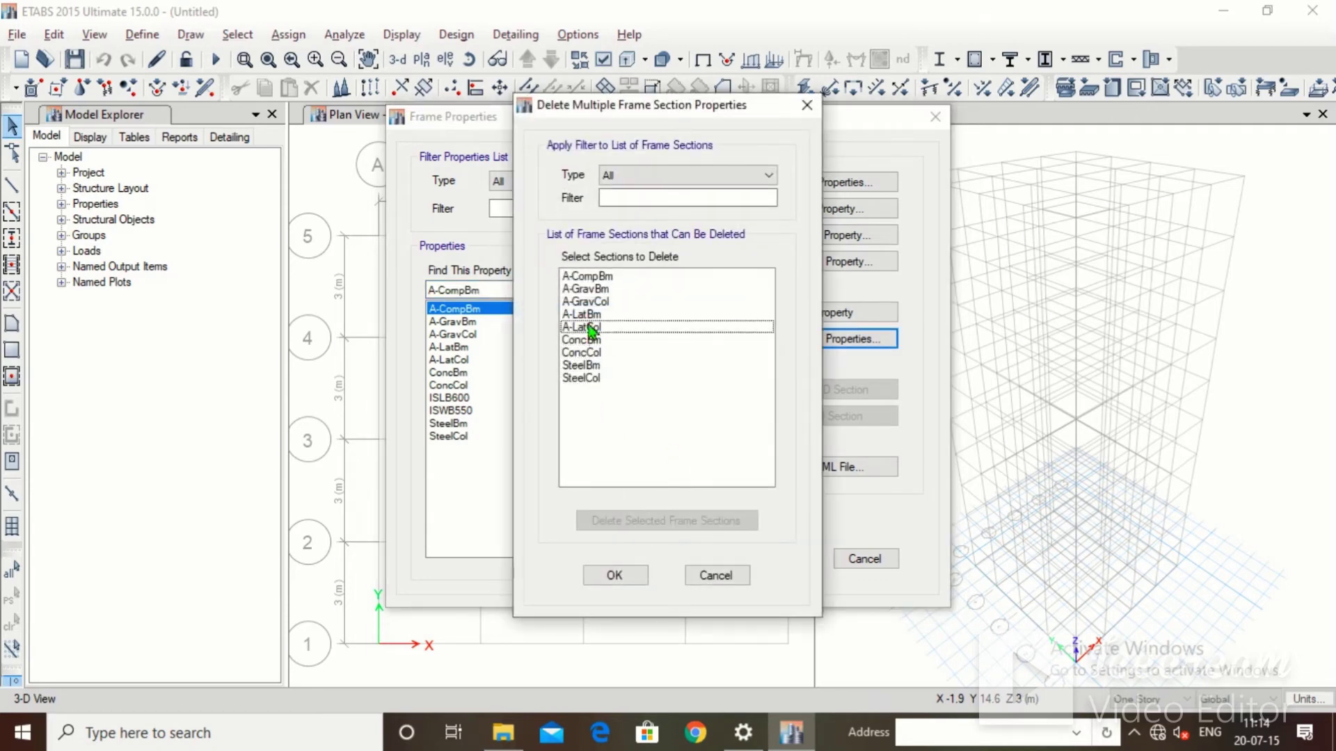
left_click_drag(590, 276, 585, 389)
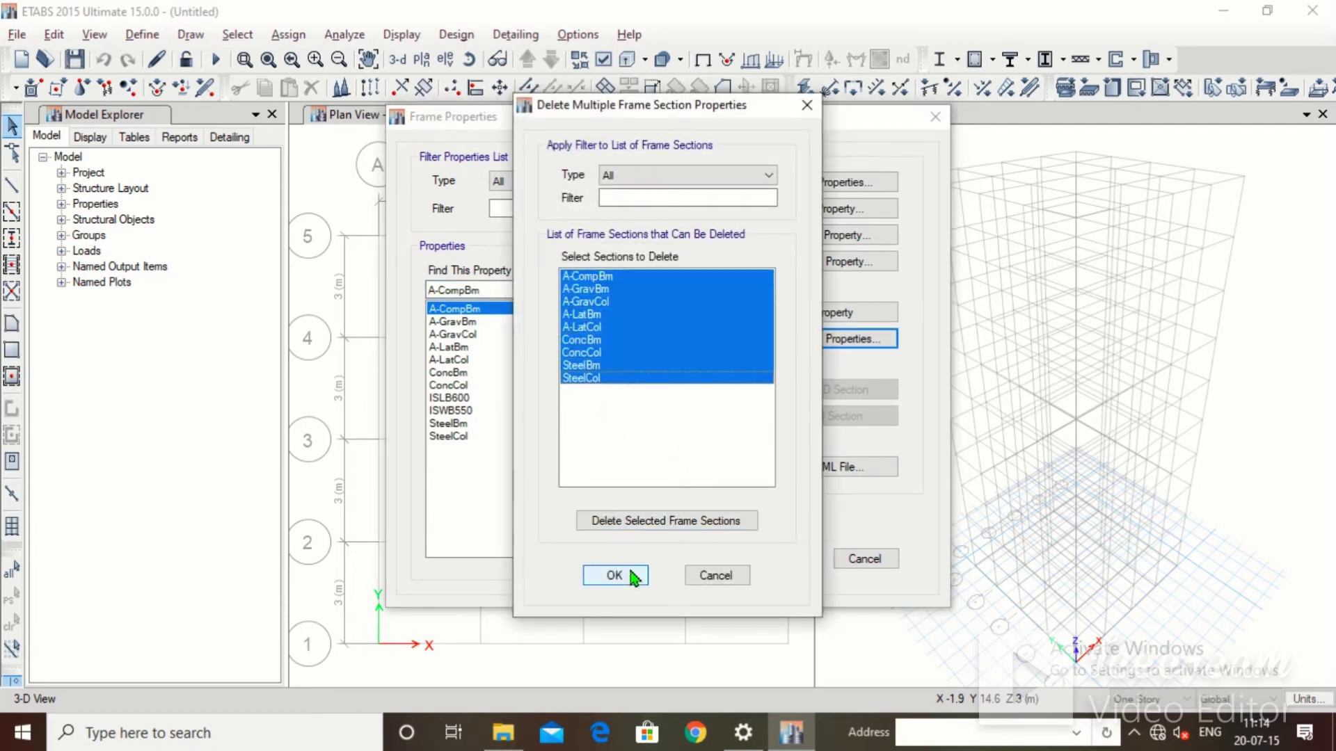
left_click(631, 567)
left_click(791, 341)
left_click_drag(652, 282, 620, 385)
left_click(679, 528)
left_click(631, 576)
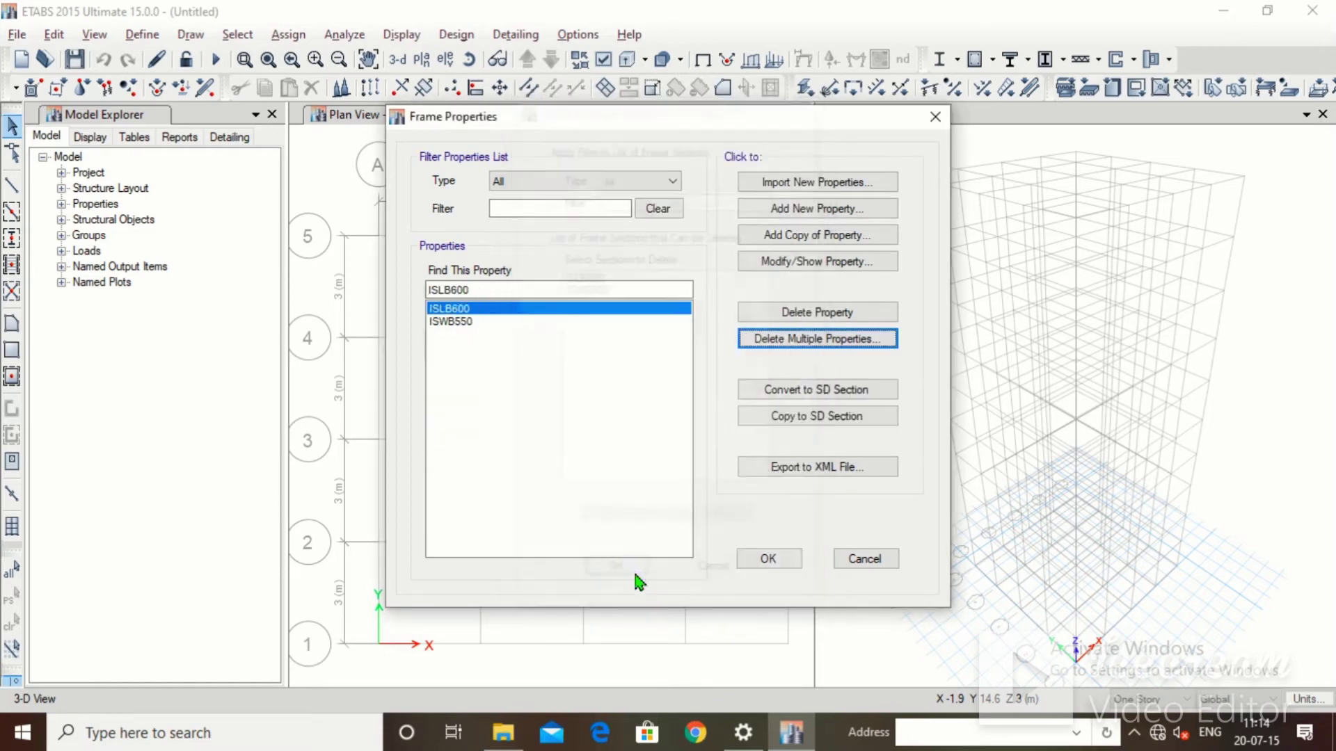
Add a new concrete rectangular frame section named "Beam 230,600" with M25 as its material
left_click(780, 209)
left_click(336, 318)
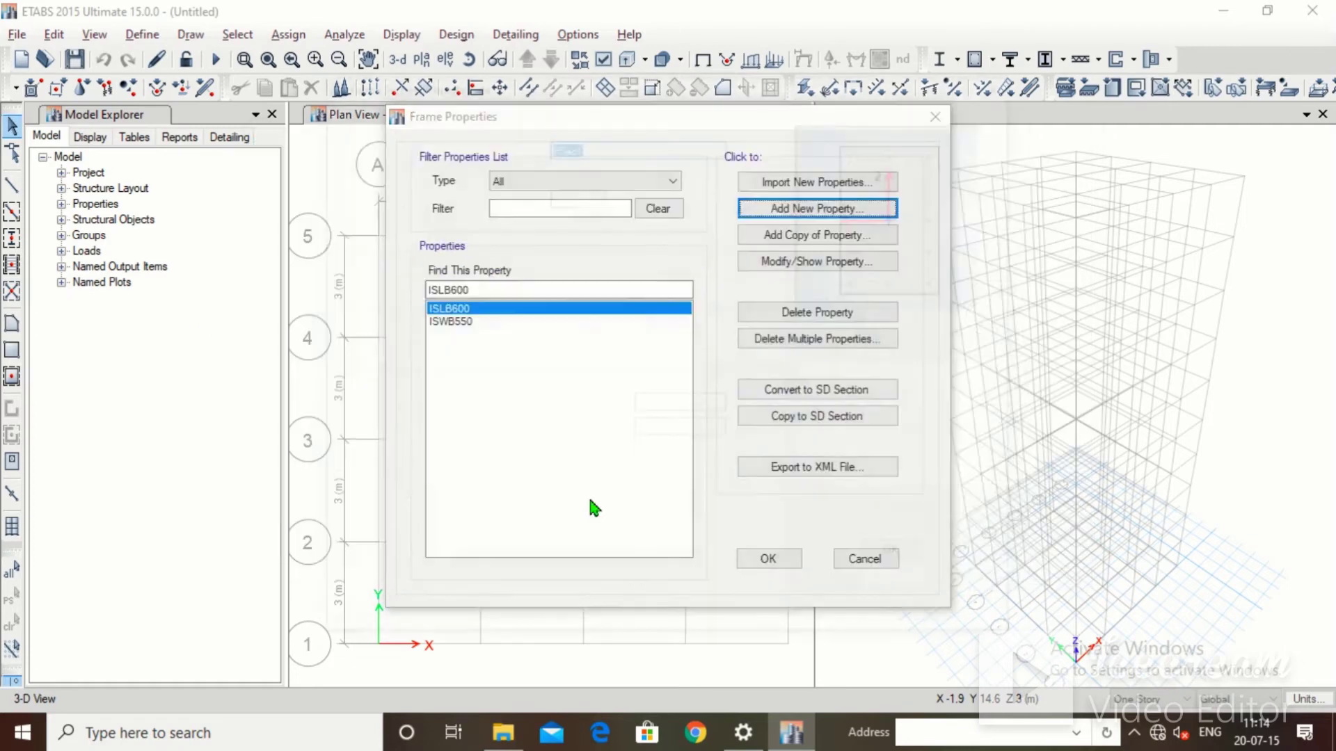
key("BackSpace")
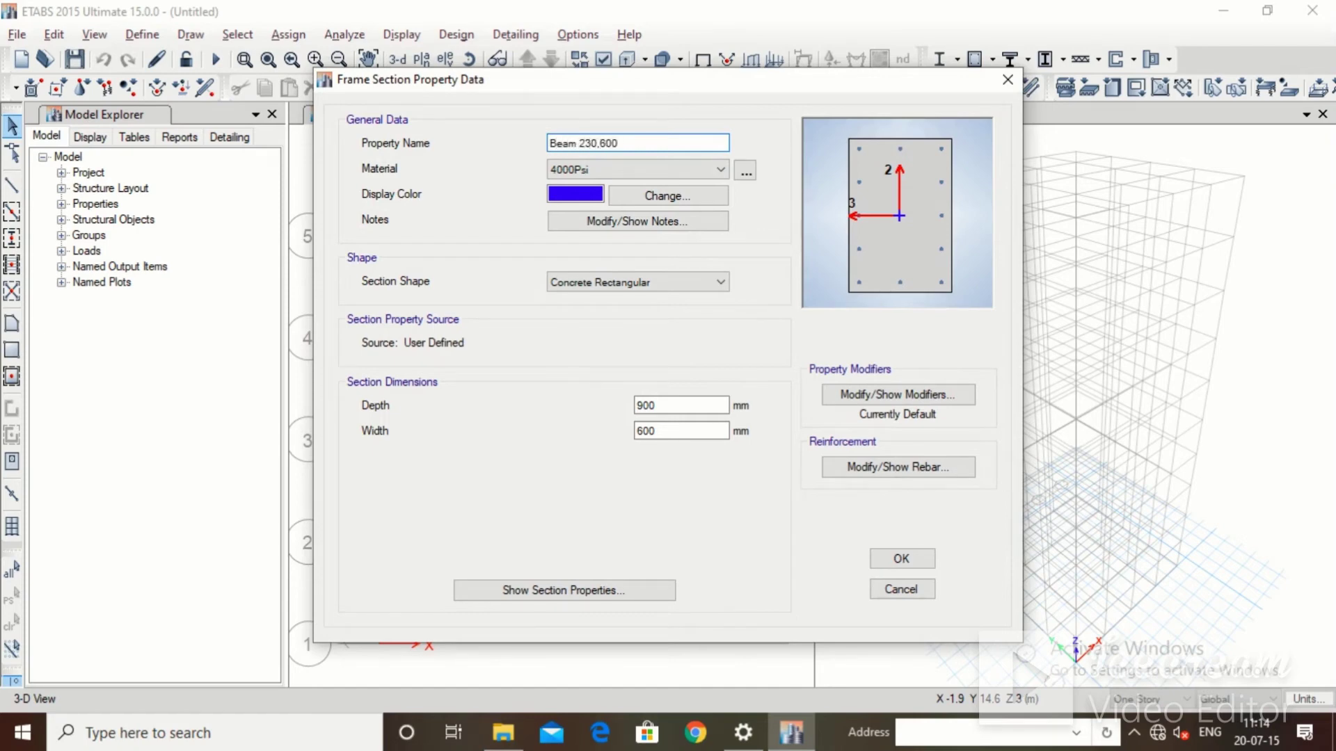
left_click(597, 169)
left_click(584, 239)
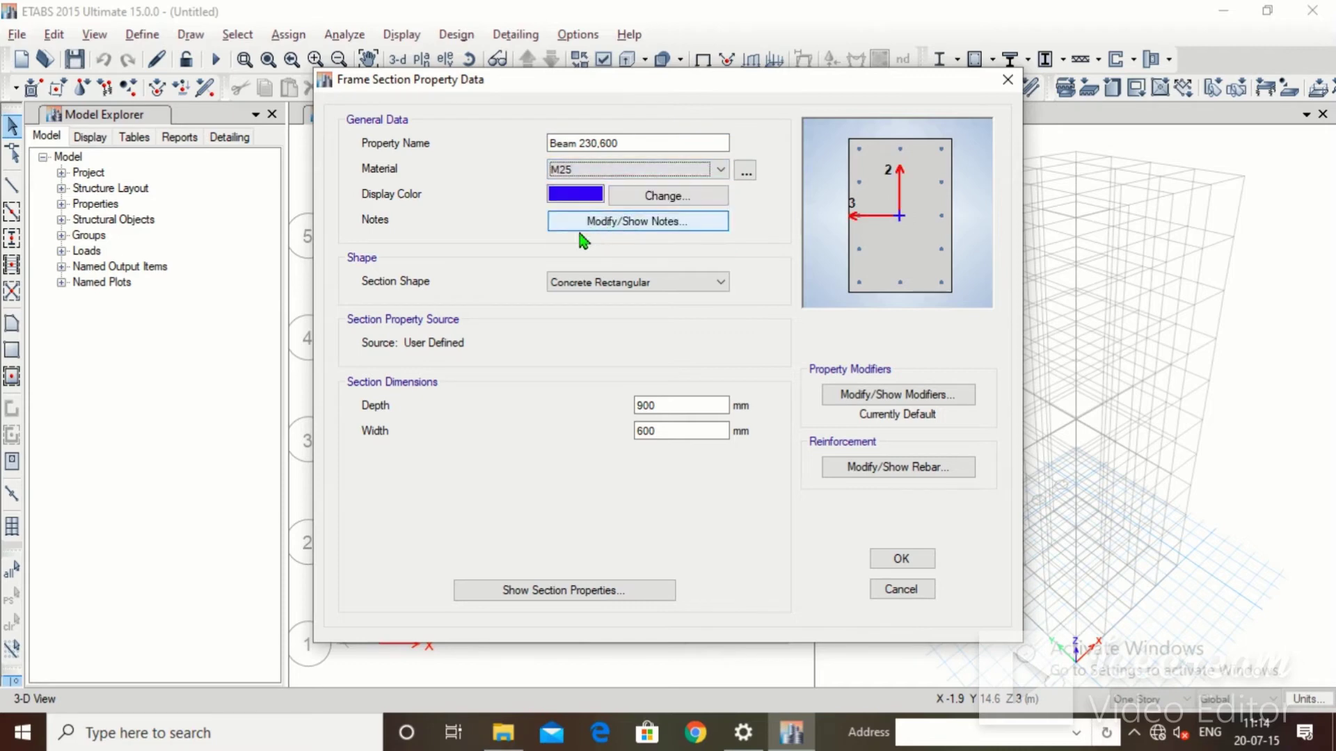
left_click(688, 173)
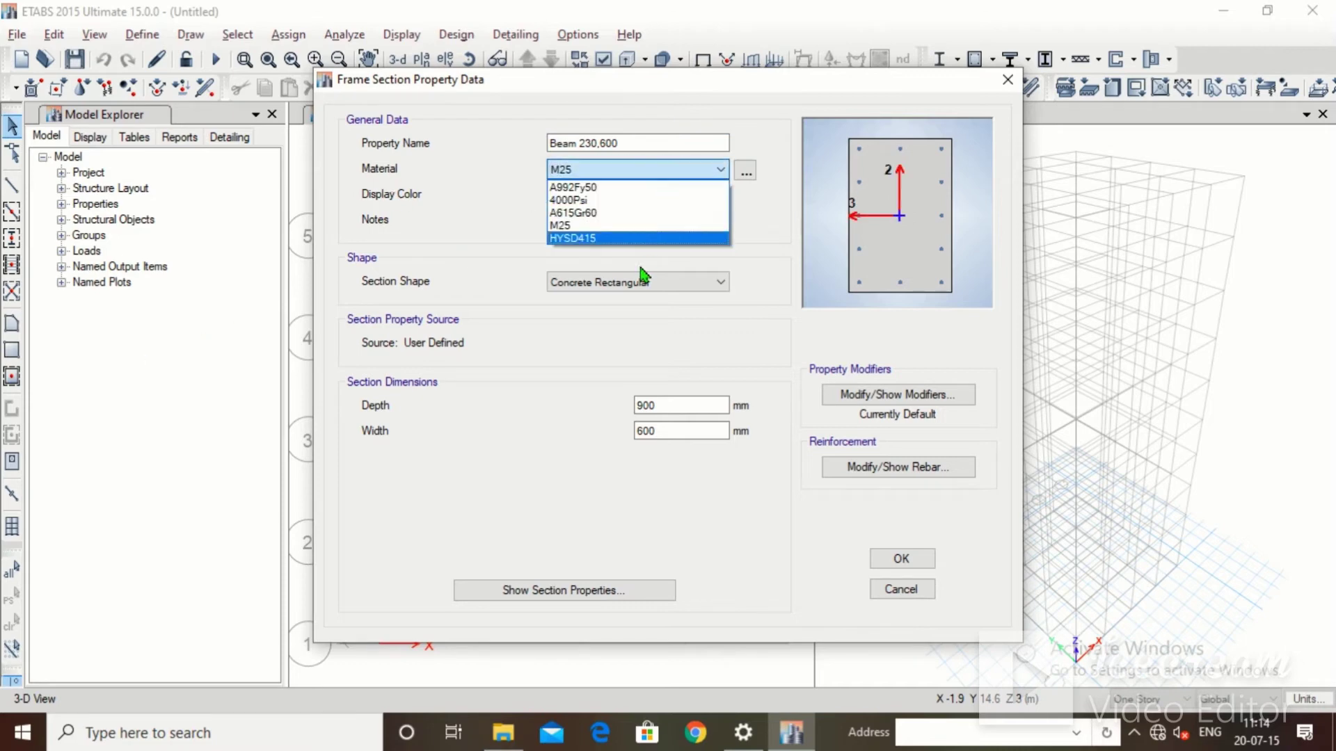
left_click(626, 226)
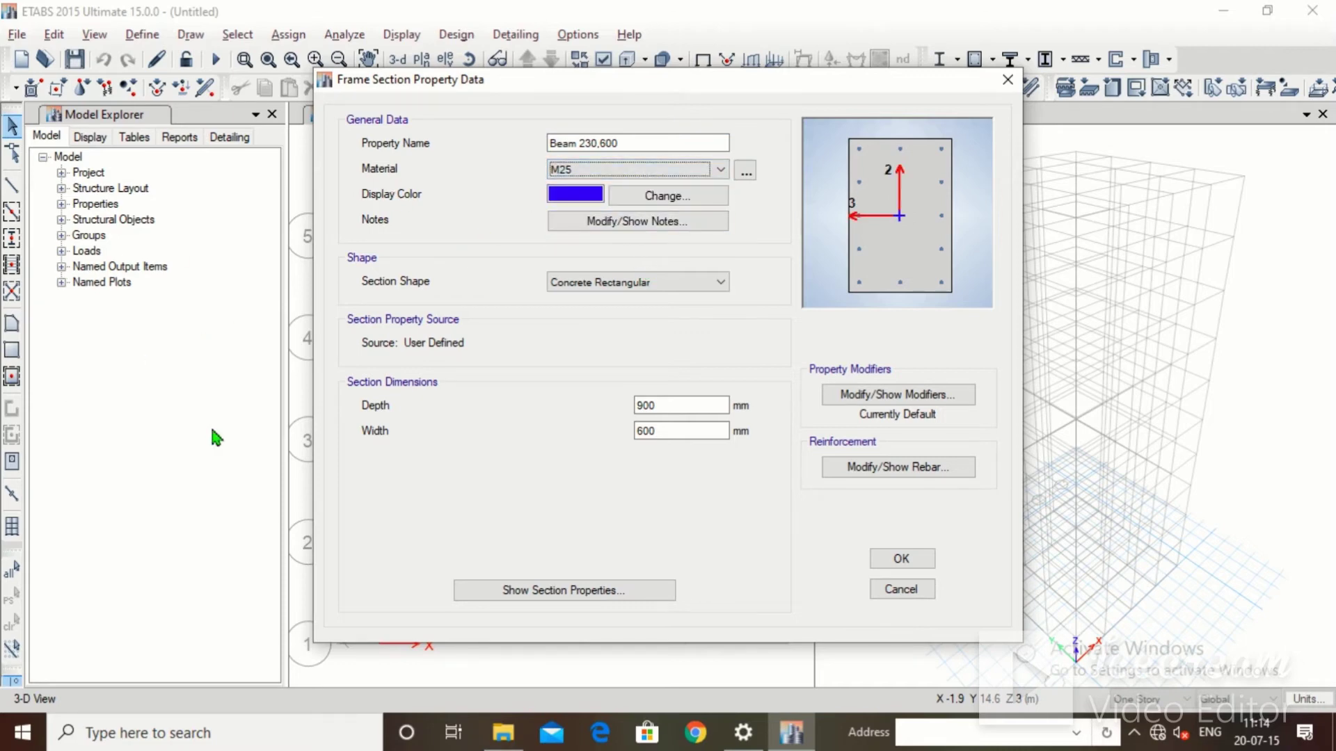
Set the Beam 230,600 section dimensions to 600 mm depth and 230 mm width
double_click(661, 404)
type("600")
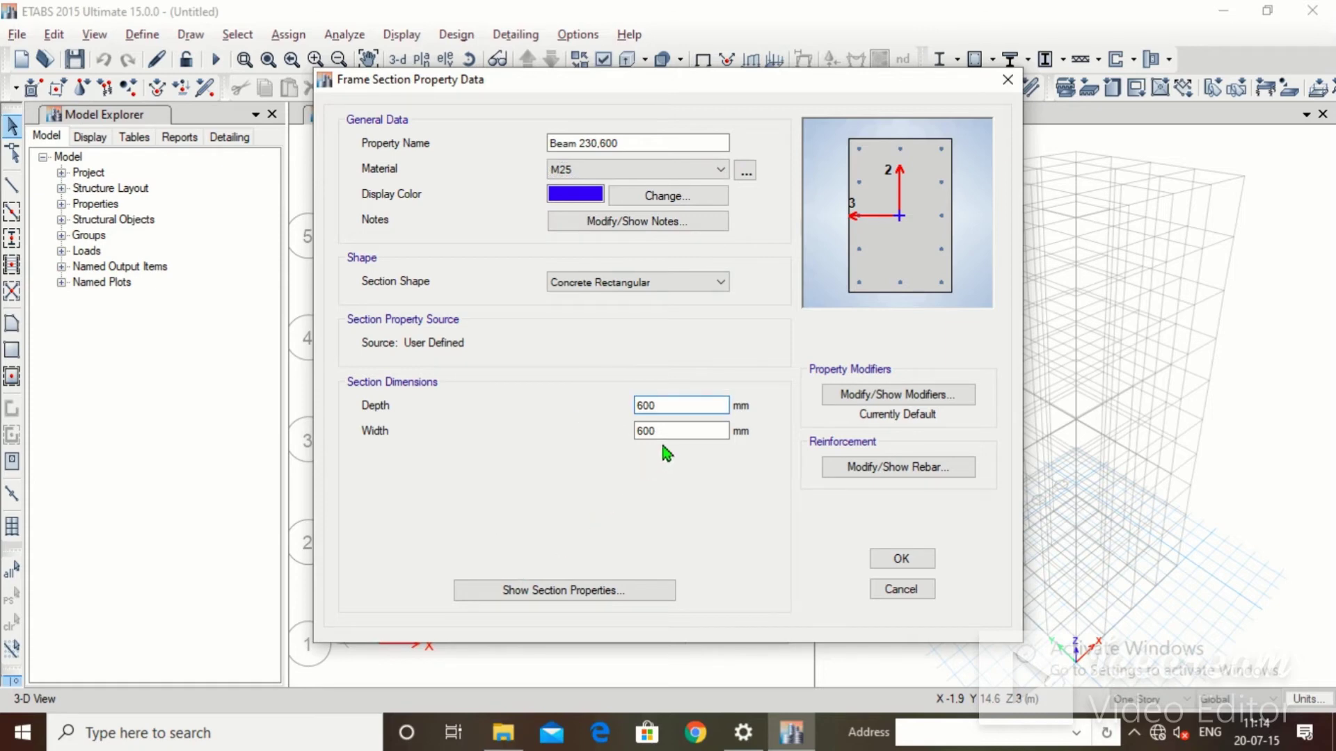
double_click(639, 432)
type("230")
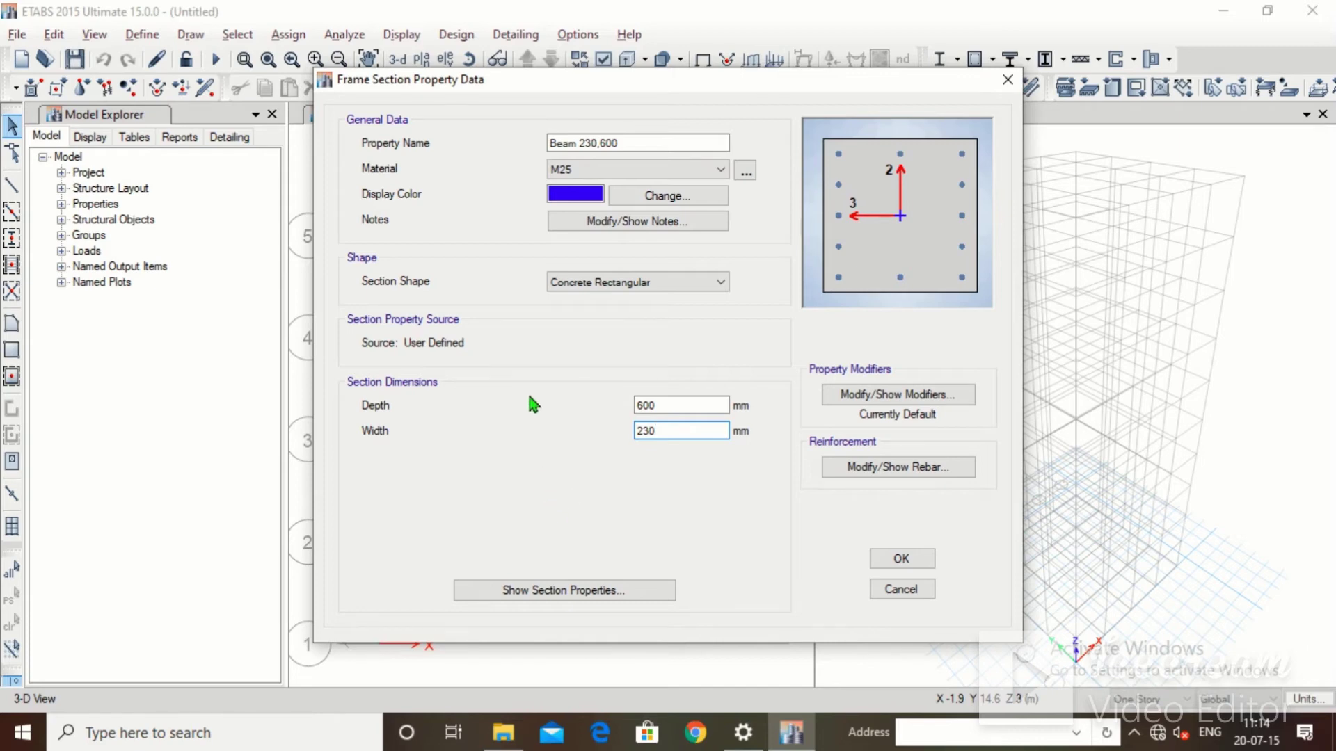
Set the Beam 230,600 reinforcement to M3 Design Only (Beam) with 30 mm cover for top and bottom bars
left_click(913, 473)
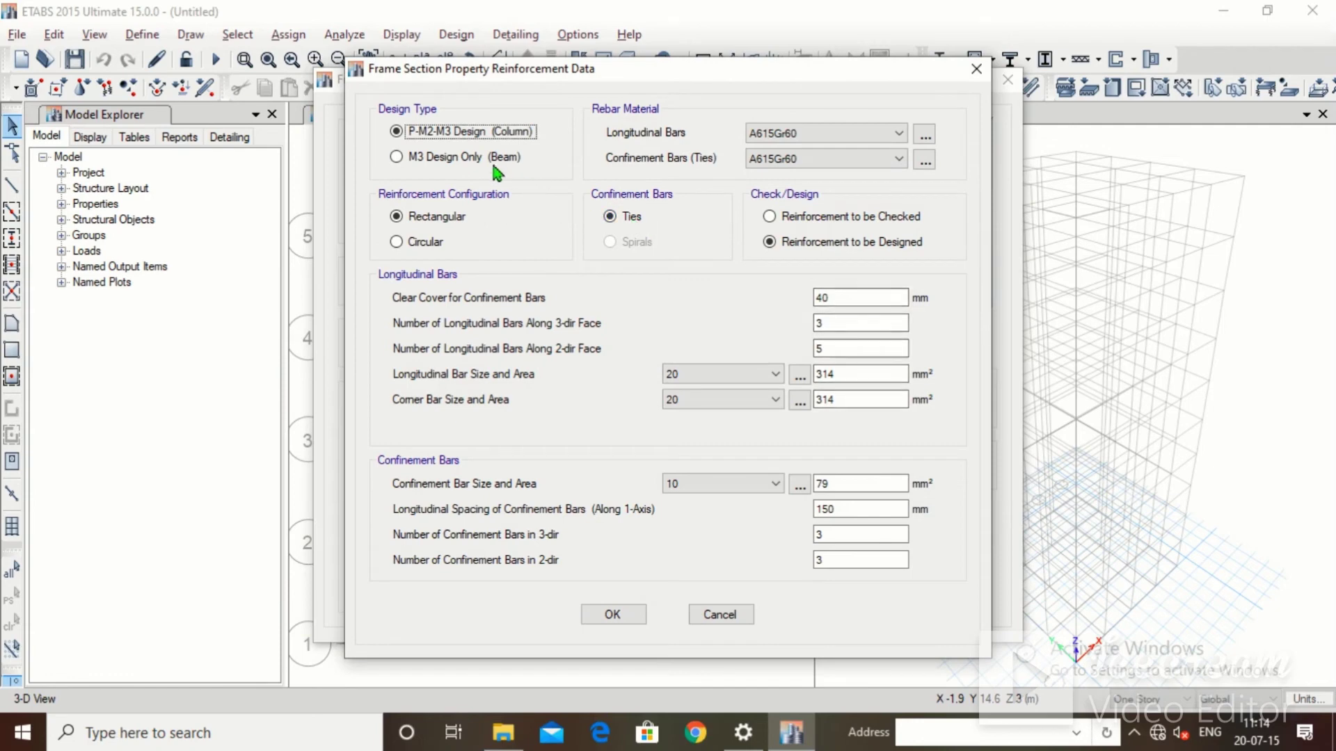
left_click(492, 166)
left_click(544, 220)
left_click_drag(544, 221, 490, 268)
type("3")
type("3")
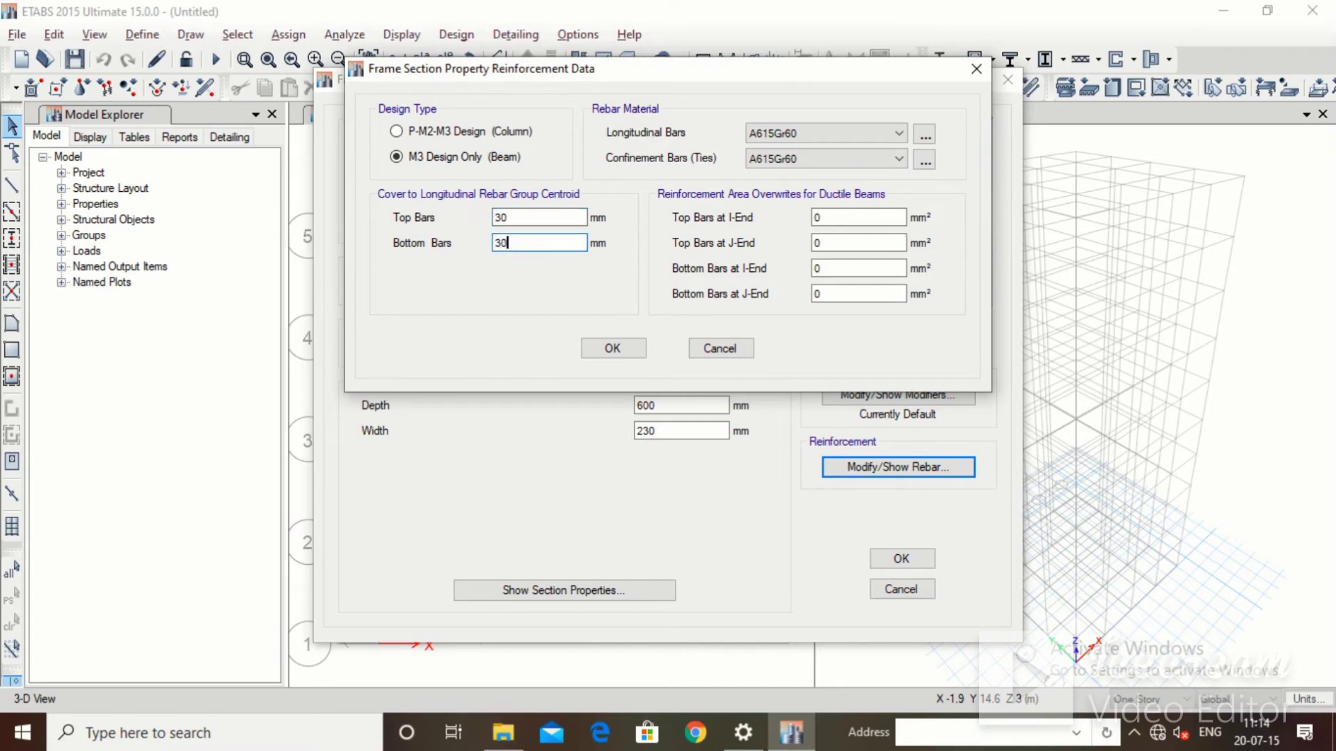
Assign HYSD415 as rebar material for the longitudinal and confinement bars of Beam 230,600 and accept the reinforcement data
left_click(807, 139)
left_click(799, 156)
left_click(796, 161)
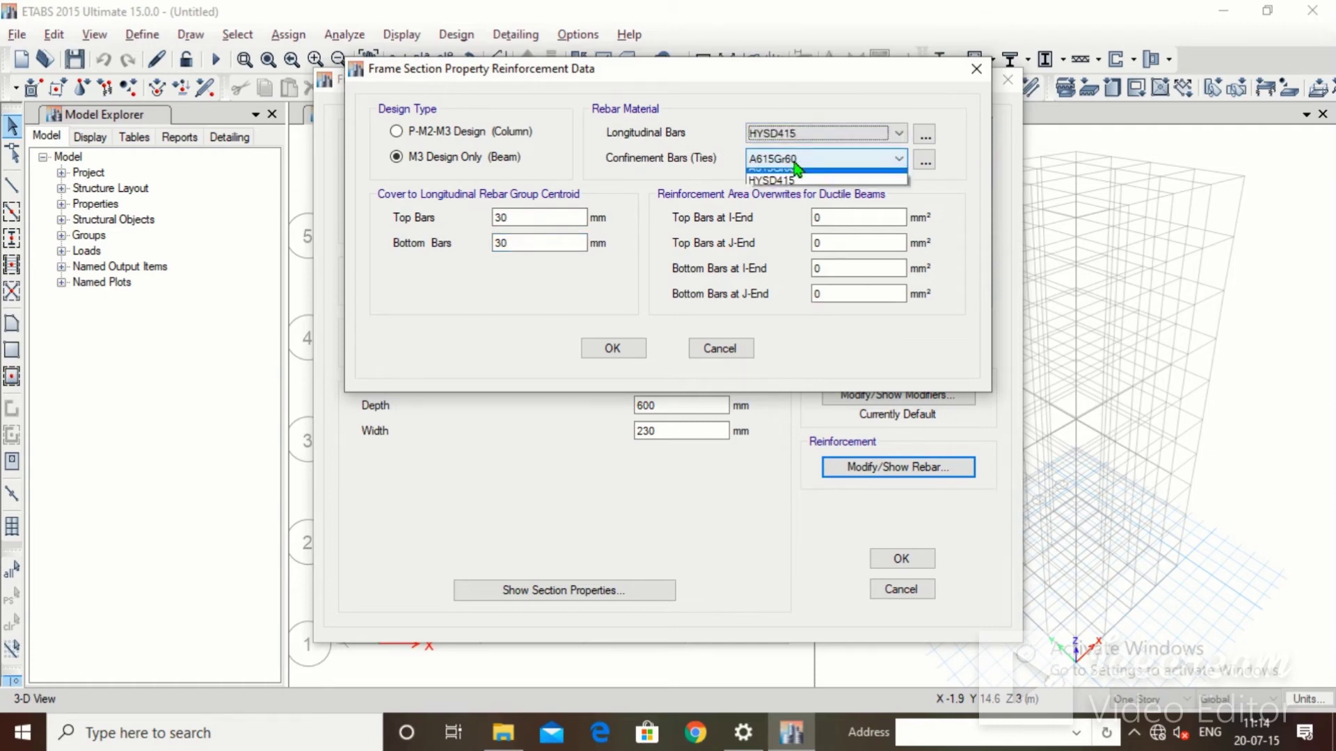
left_click(793, 189)
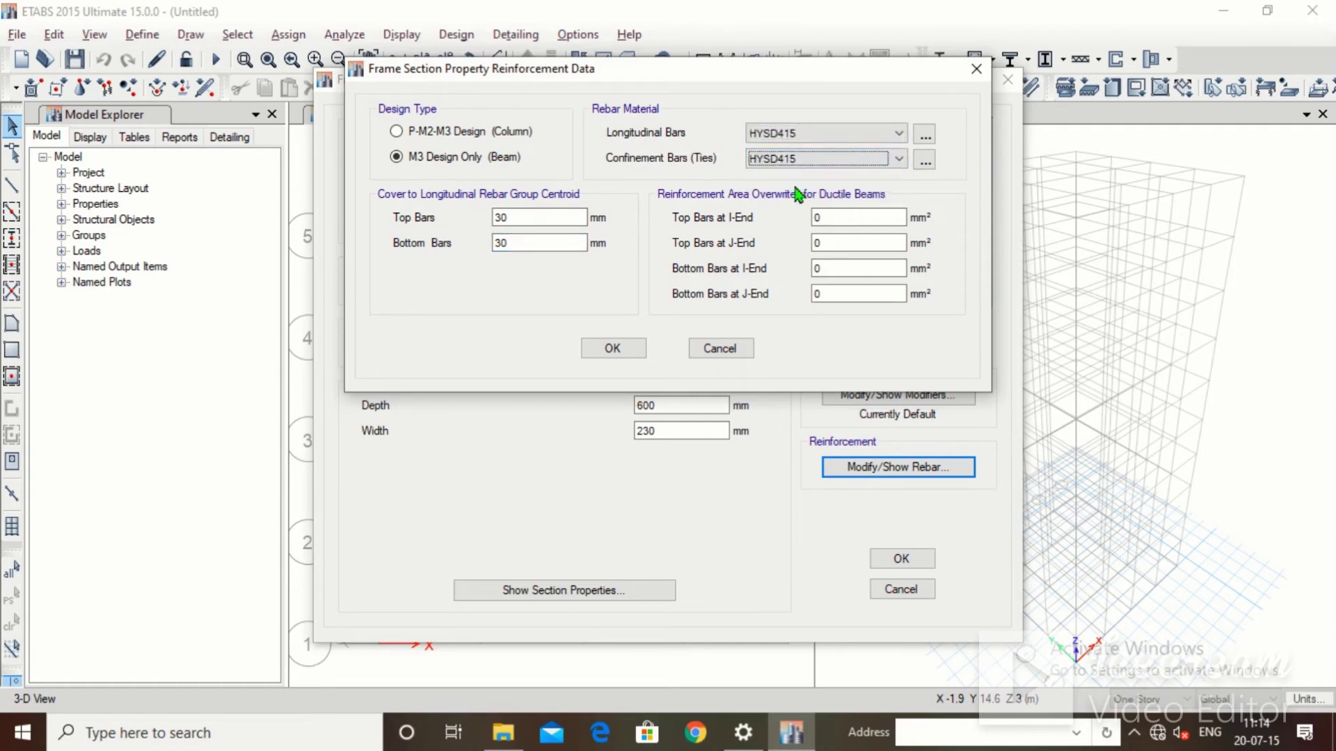
left_click(616, 349)
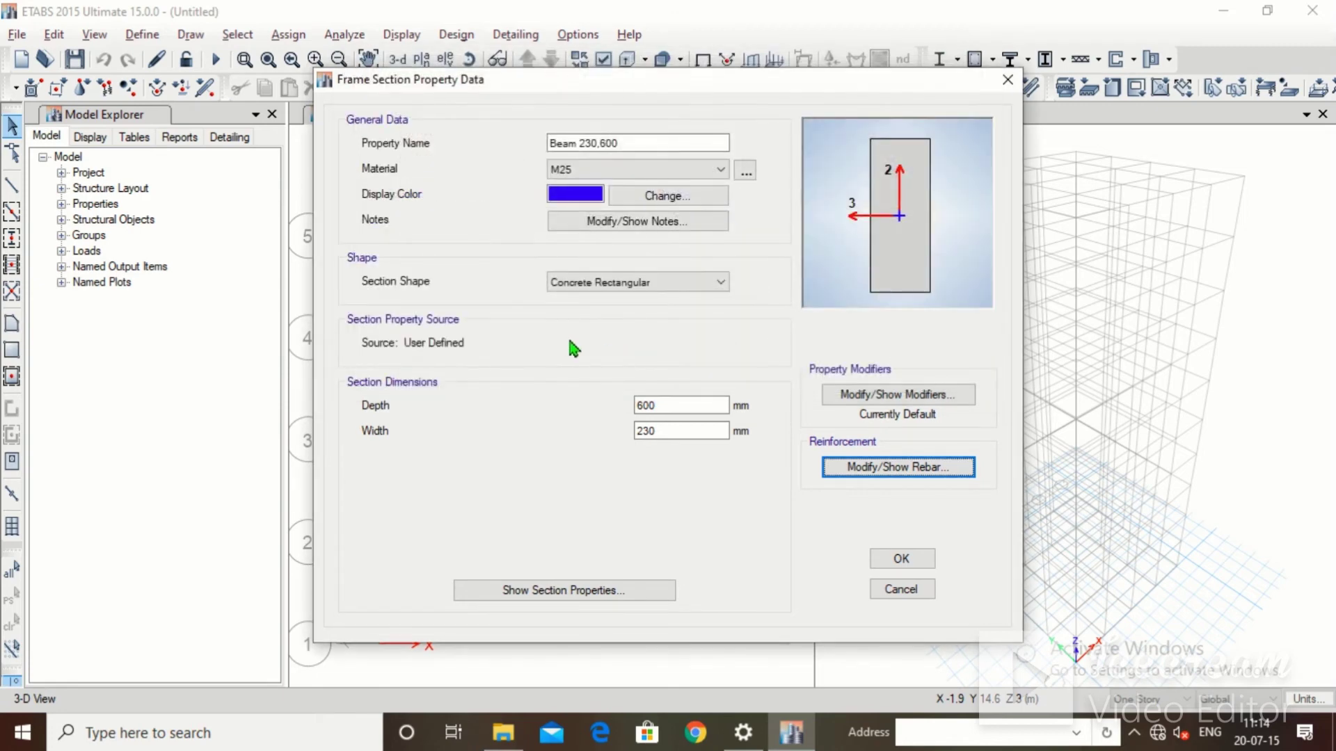
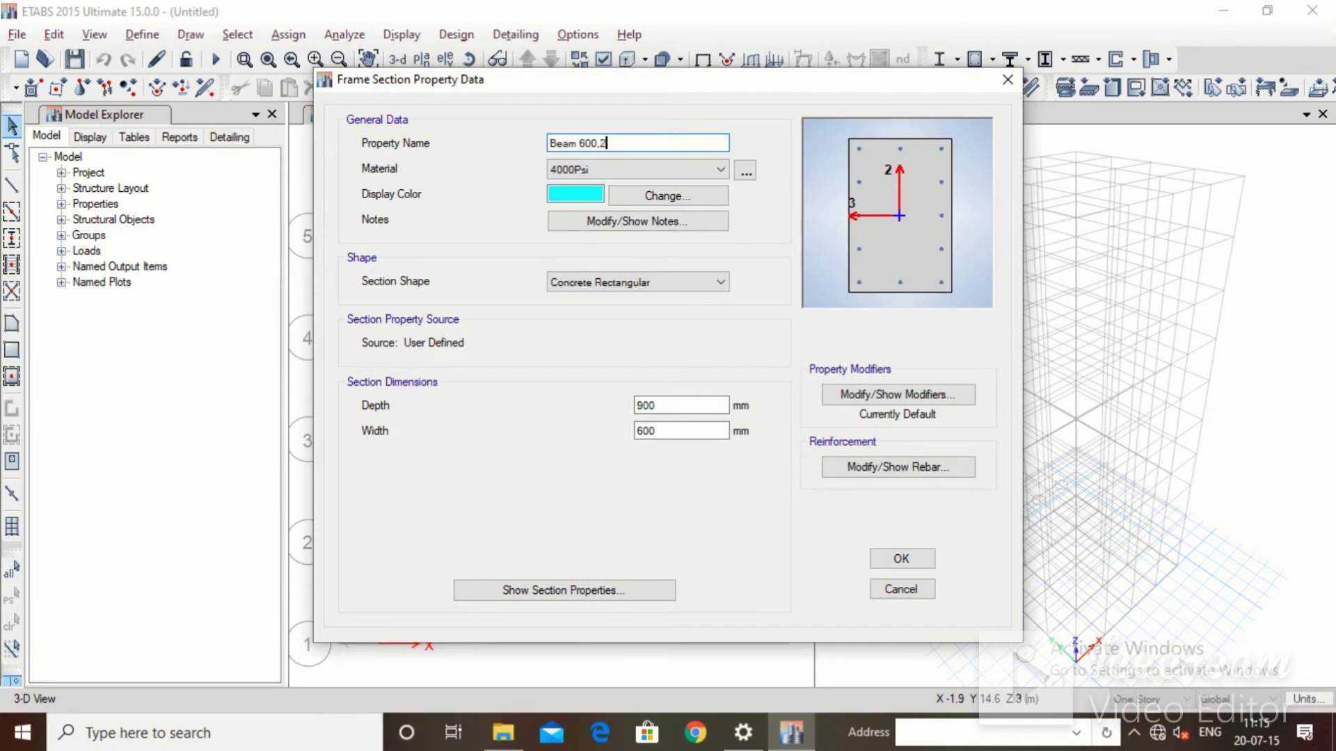
Define another concrete rectangular section named "Beam 600,230" with M25 material and a depth of 230 mm
left_click(567, 174)
left_click(564, 225)
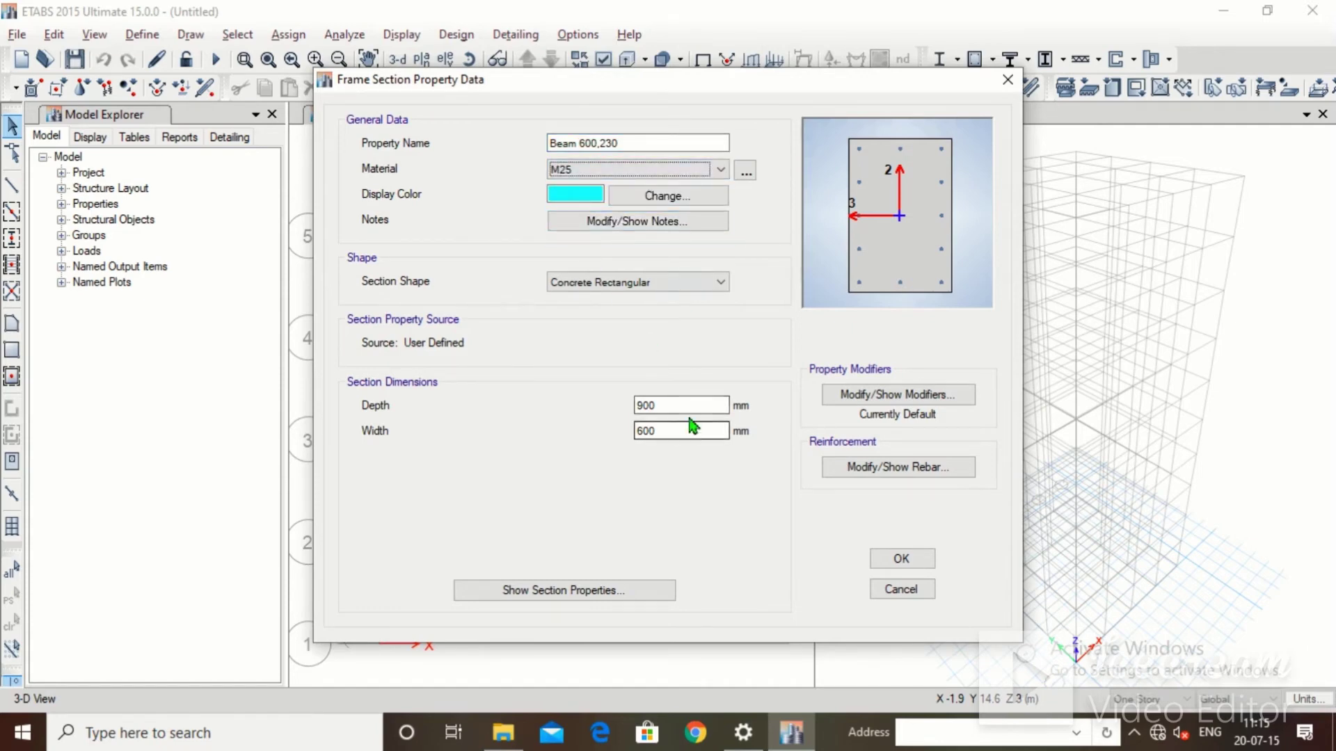
left_click_drag(688, 406, 605, 408)
type("230")
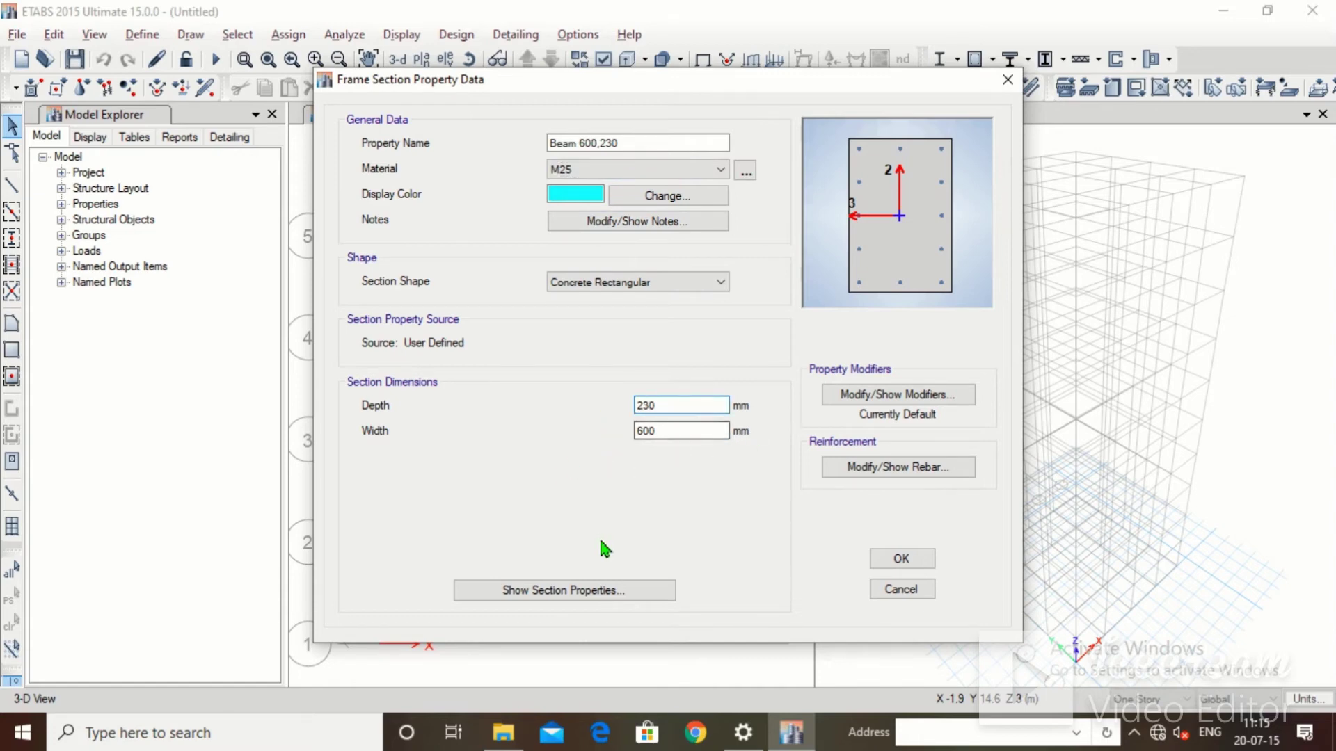
Set the Beam 600,230 reinforcement to M3 Design Only (Beam) with 30 mm cover for top and bottom bars
left_click(892, 465)
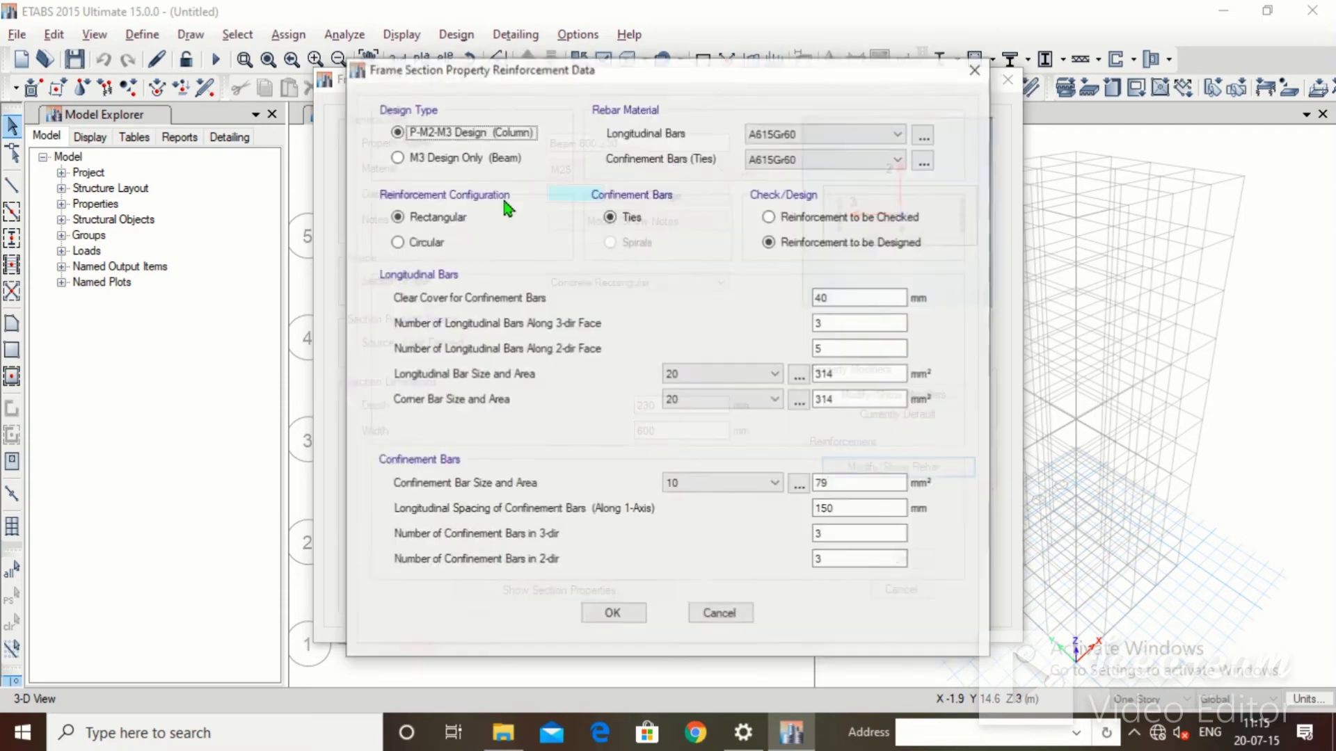
left_click(468, 156)
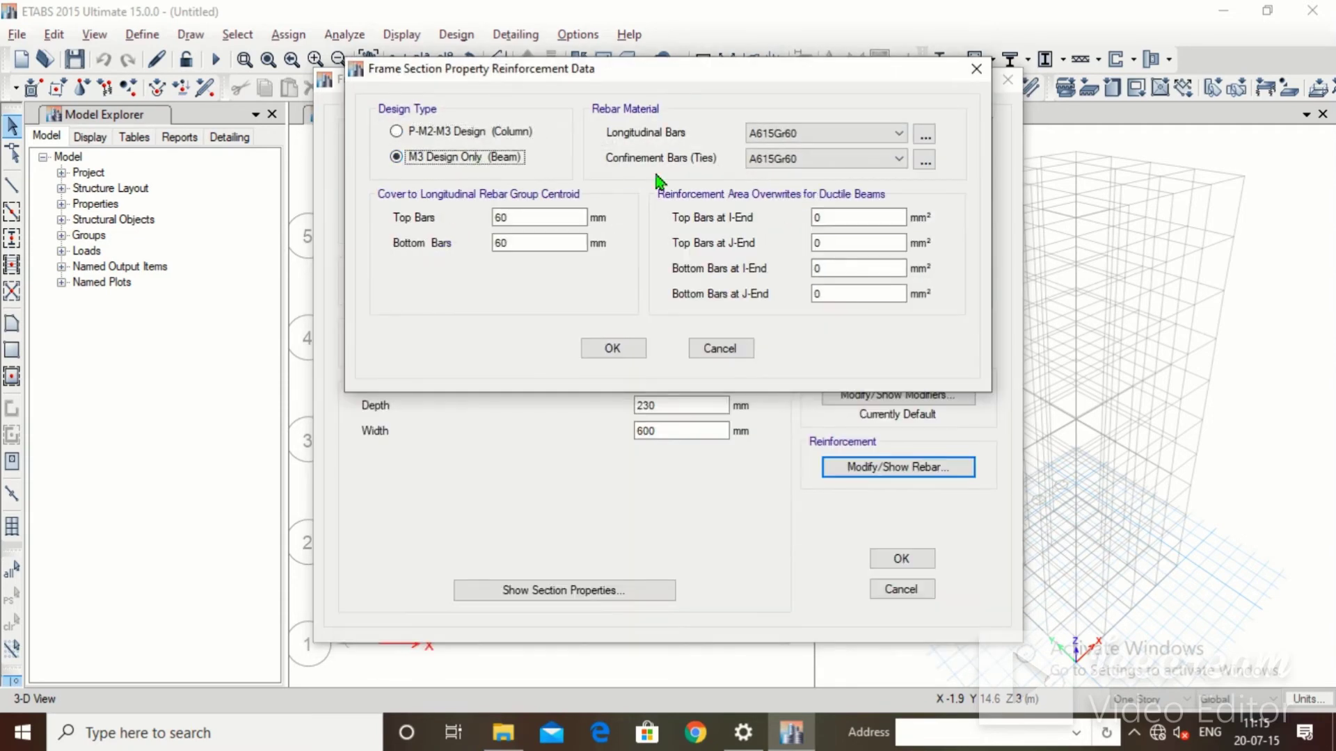
double_click(524, 217)
type("30")
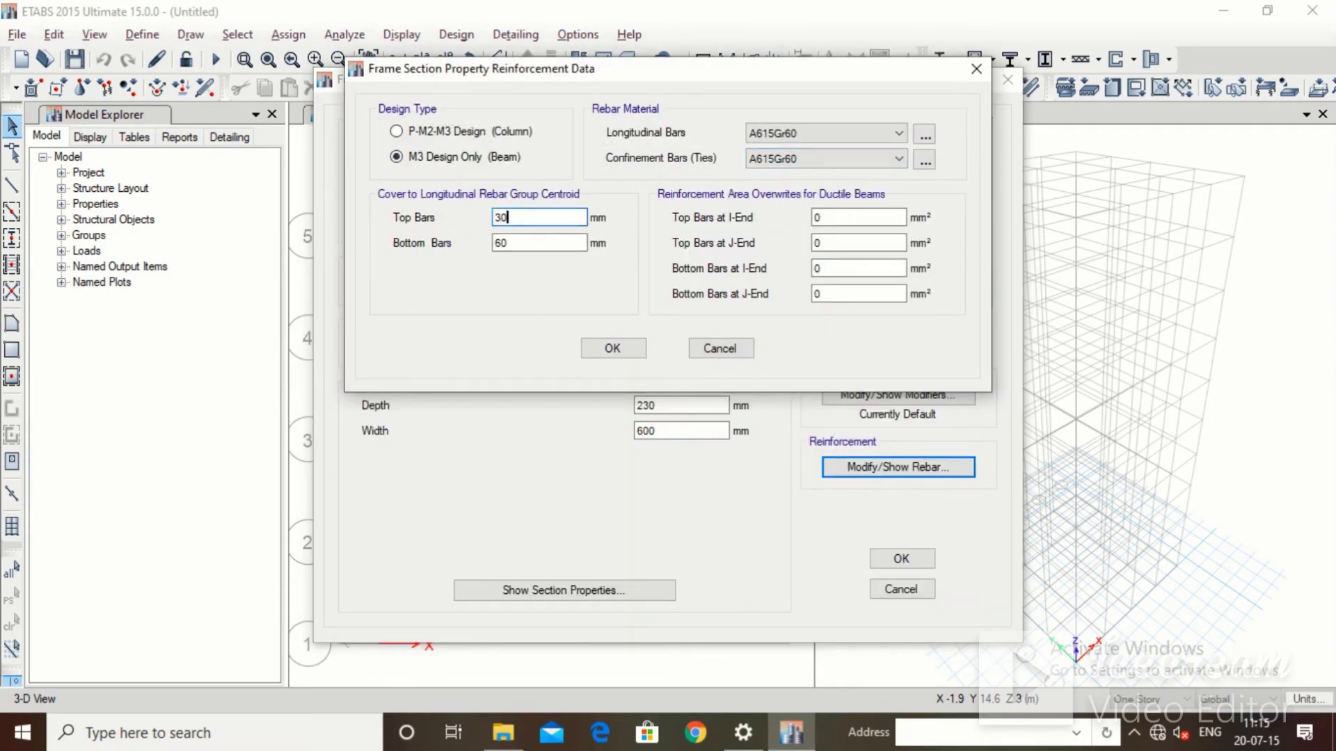
double_click(538, 243)
type("30")
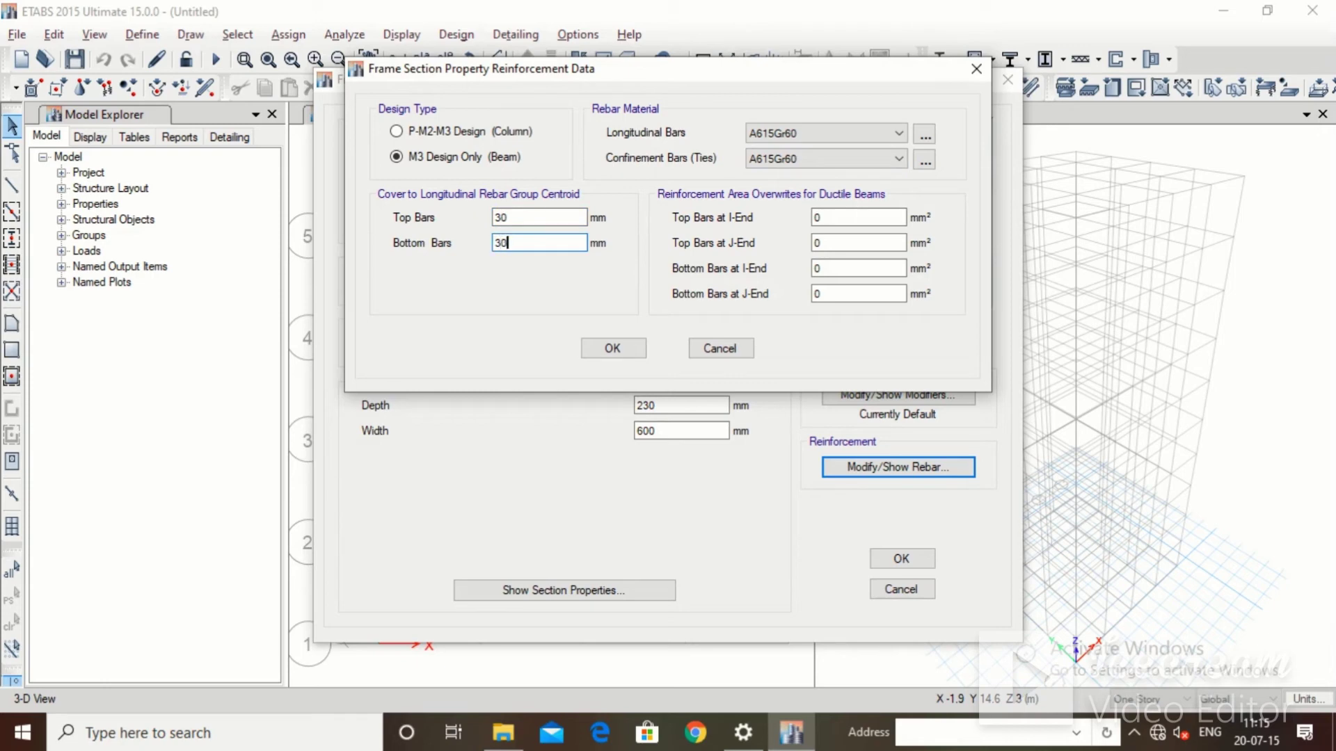
Assign HYSD415 as rebar material for the longitudinal and confinement bars of Beam 600,230 and accept the reinforcement data
left_click(806, 134)
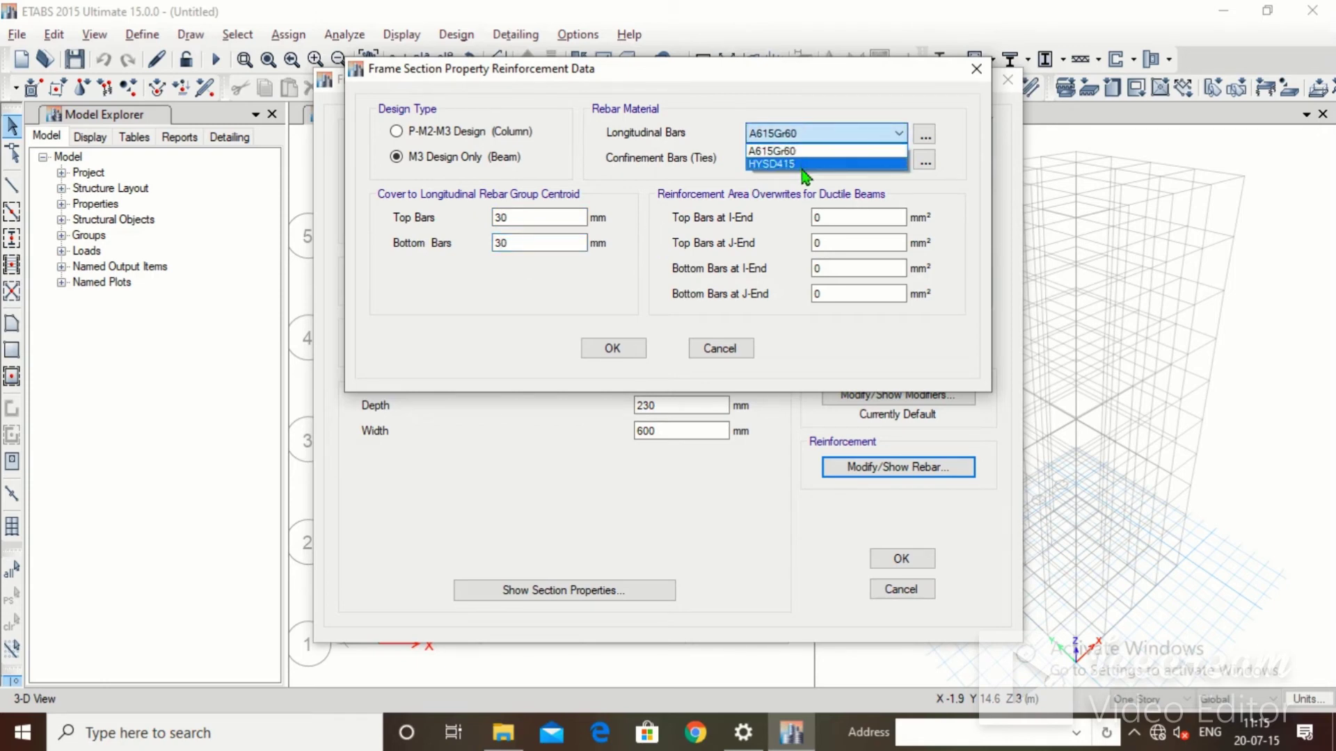
left_click(806, 164)
left_click(804, 159)
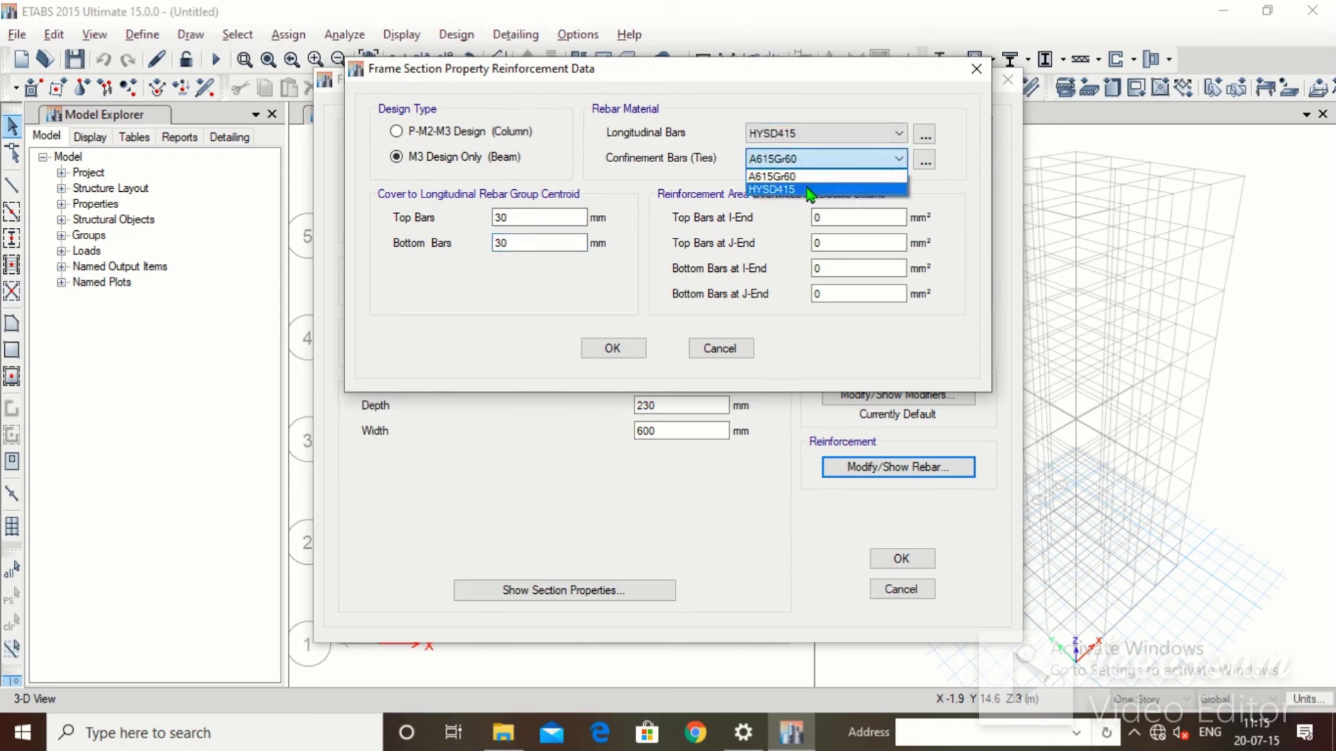
left_click(809, 189)
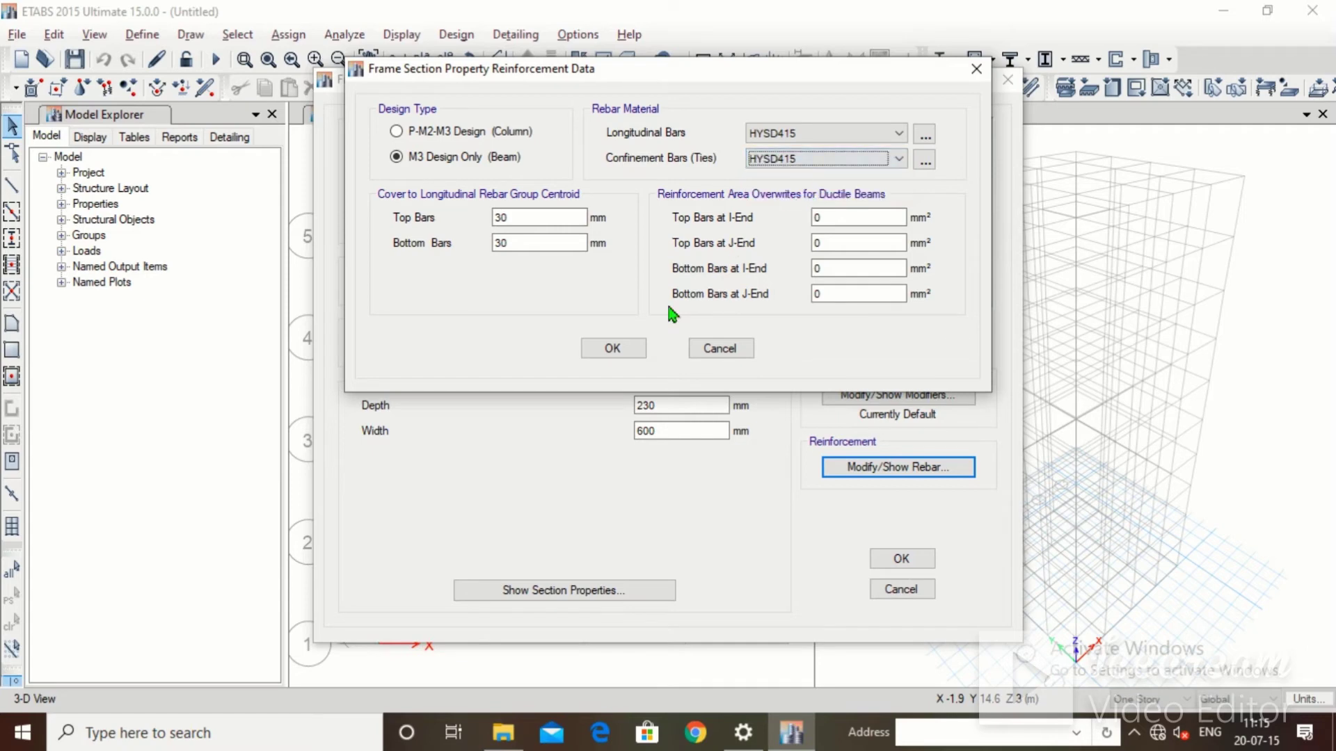
left_click(612, 347)
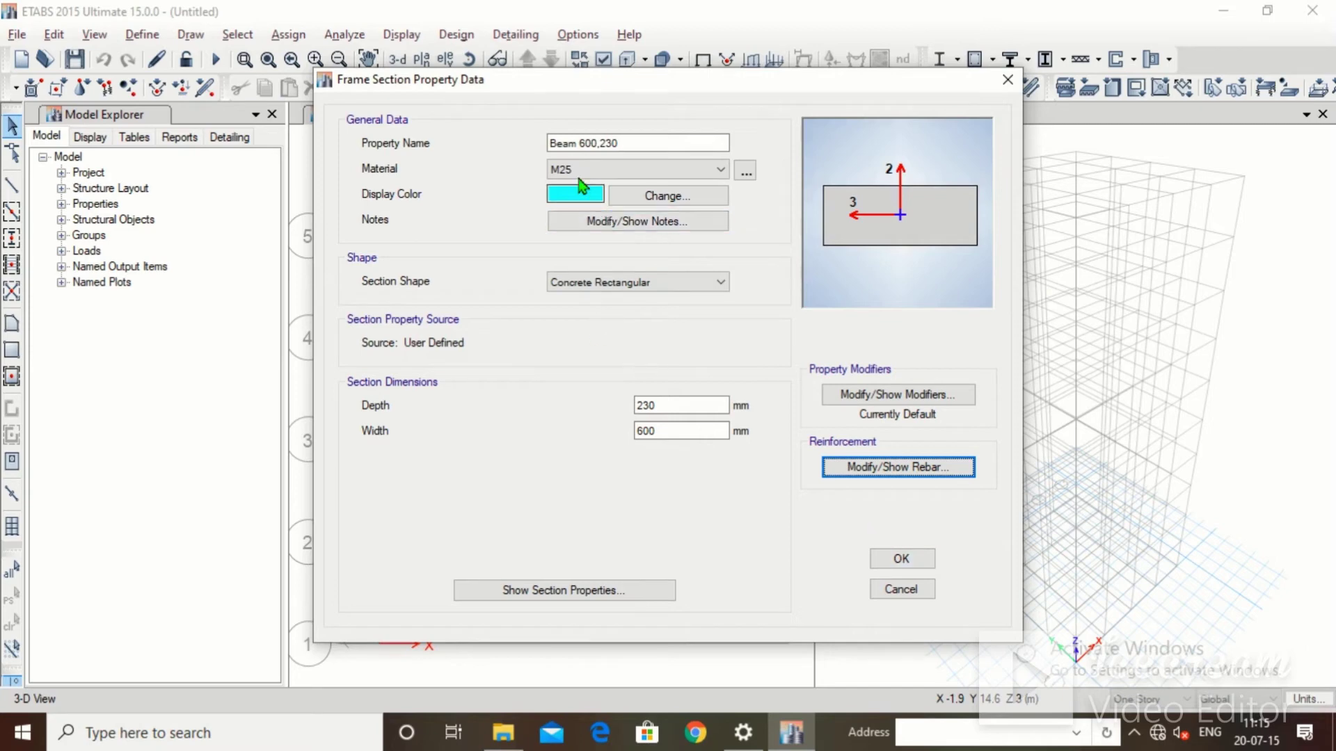
Rename the Beam 600,230 section as "Column 600,300" and set its depth to 300 mm
left_click(577, 142)
key("BackSpace")
key("BackSpace")
key("BackSpace")
key("BackSpace")
key("BackSpace")
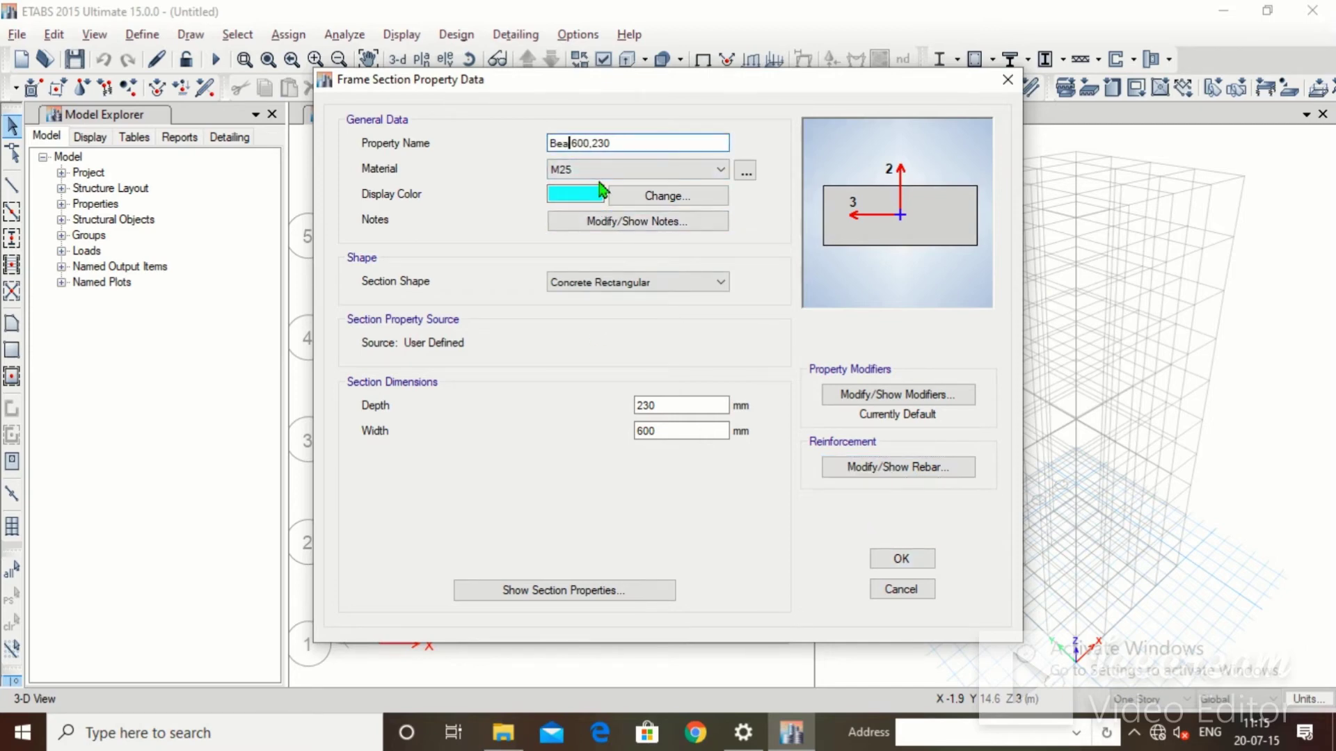
type("Column")
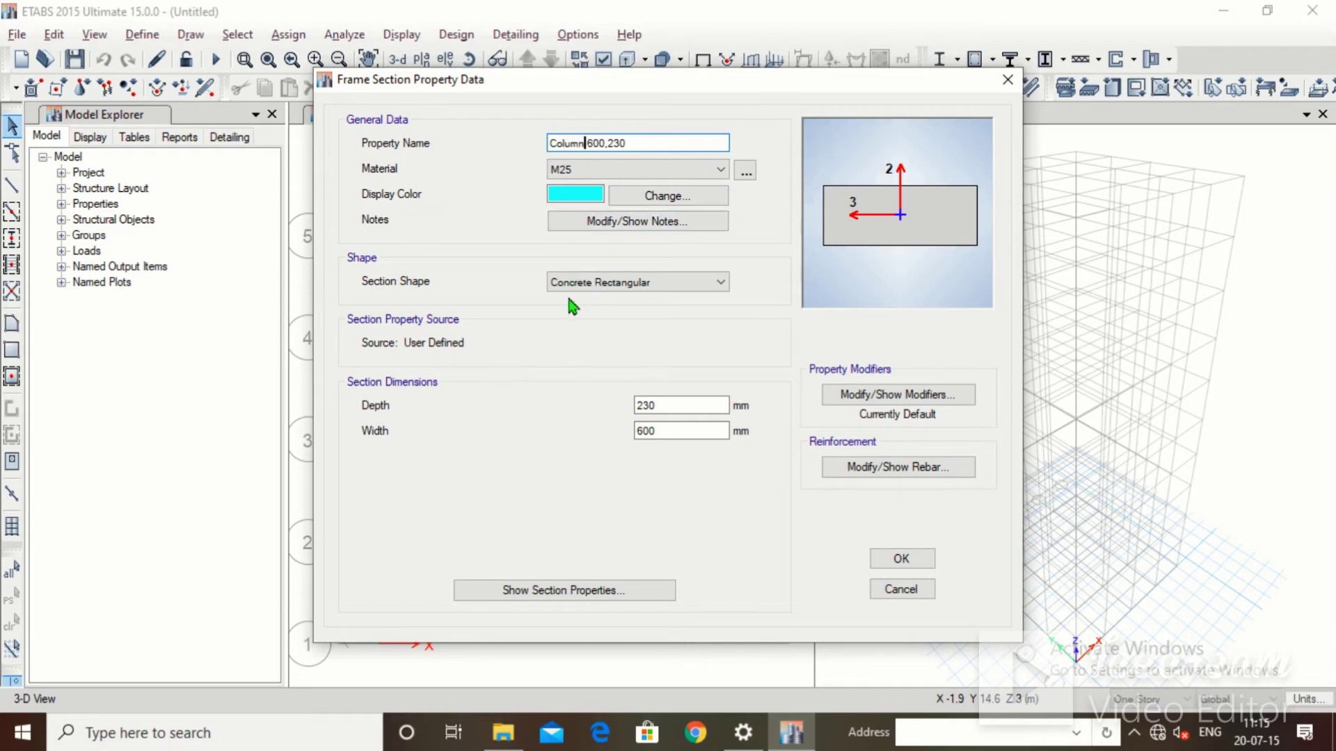
left_click(647, 141)
left_click_drag(671, 406, 626, 405)
type("300")
Change the Column 600,300 reinforcement to P-M2-M3 Design (Column) and accept the section
left_click(891, 467)
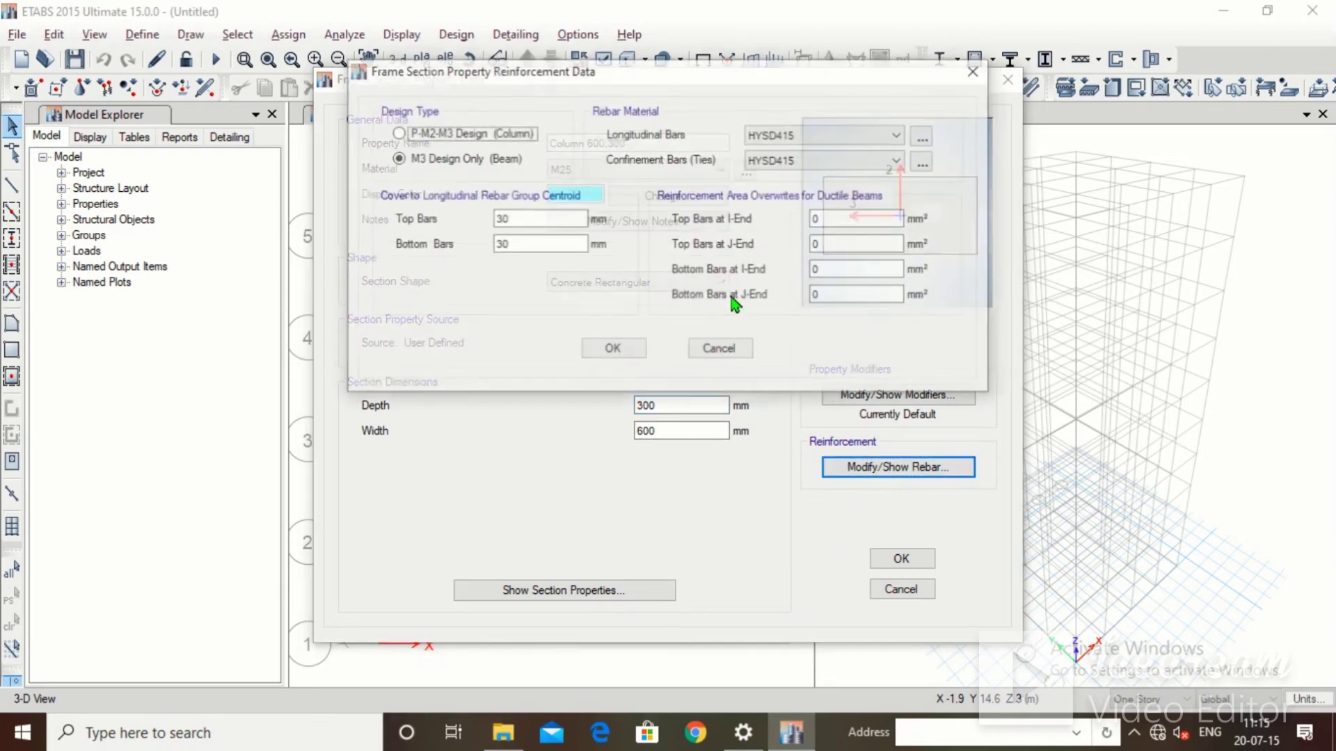
left_click(407, 132)
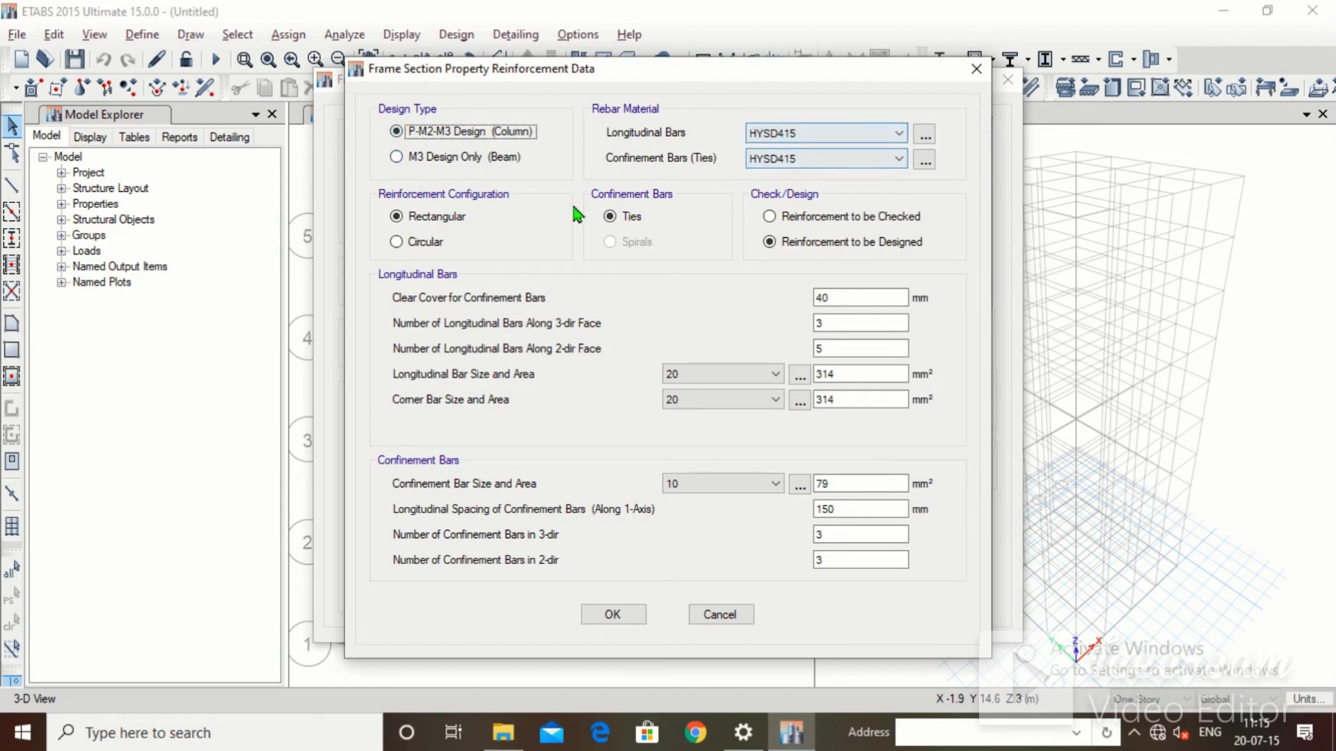
left_click(612, 615)
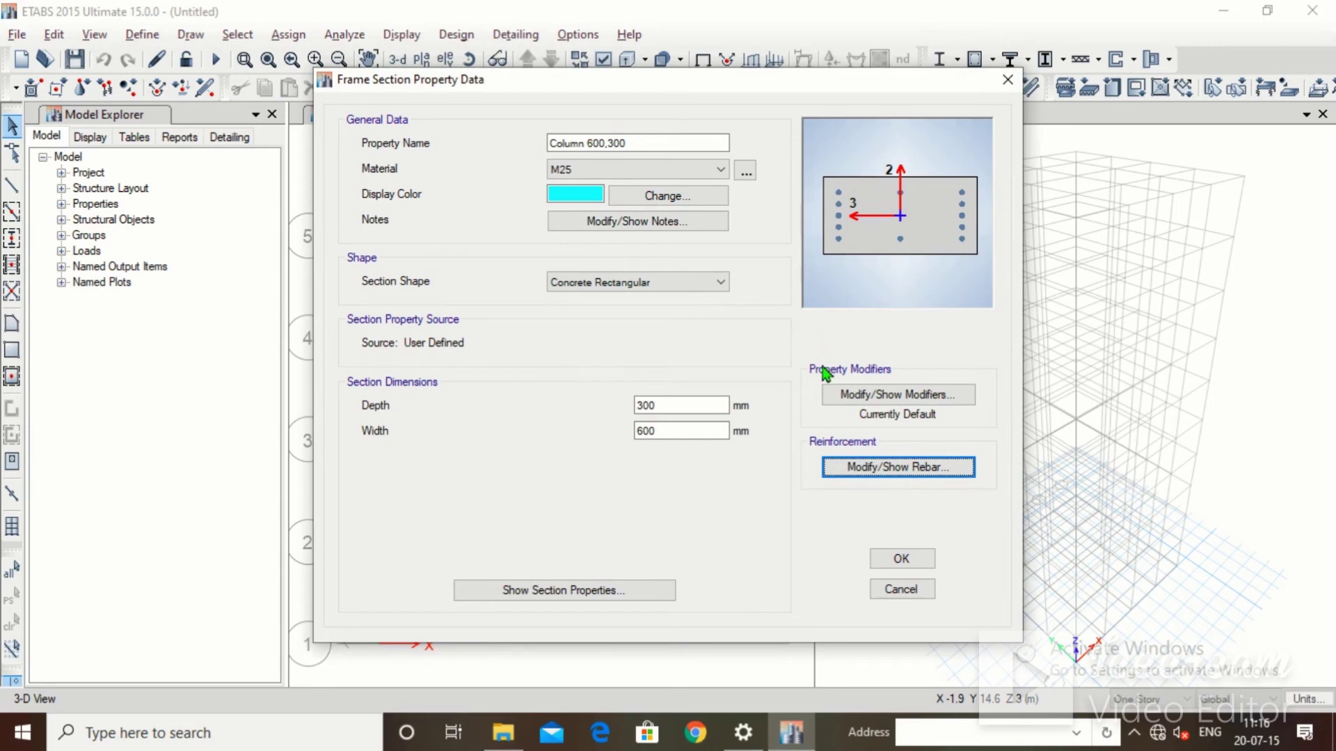
left_click(902, 560)
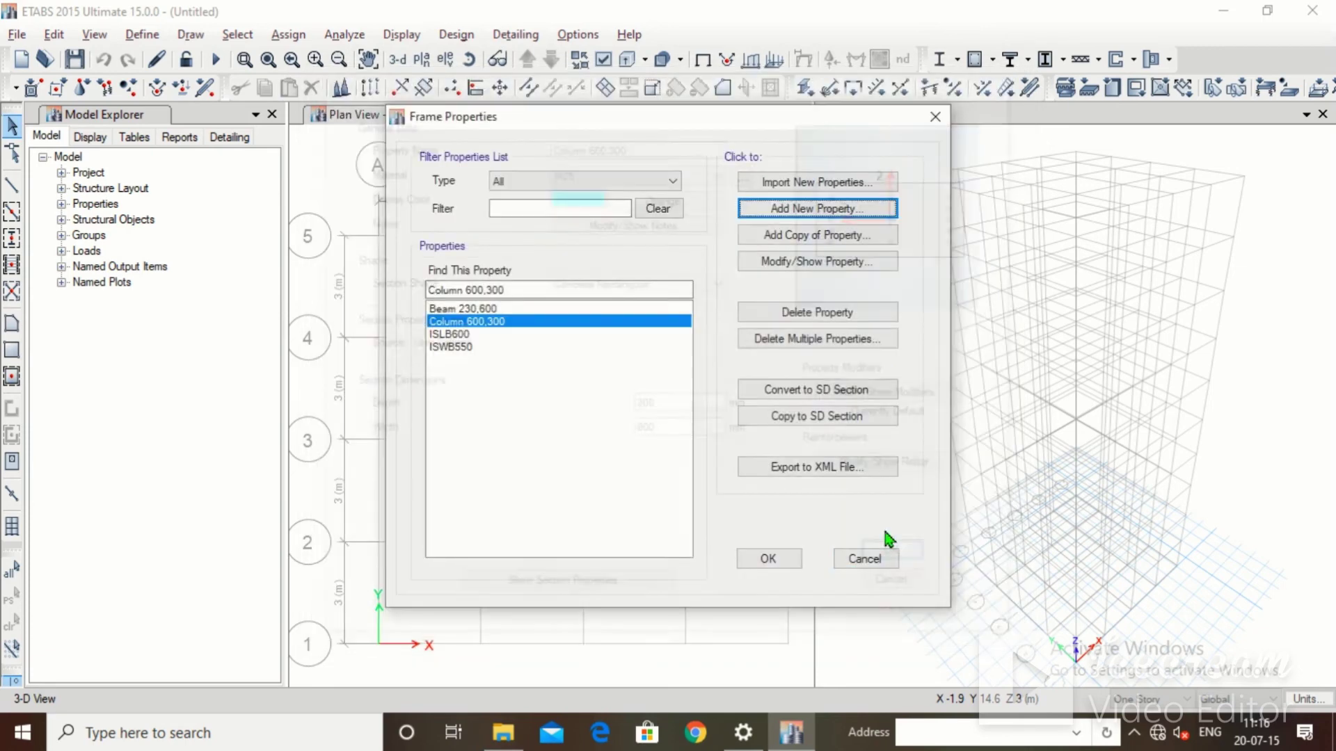
Add another concrete rectangular section named "Column 300,600" with M25 material
left_click(812, 209)
left_click(341, 315)
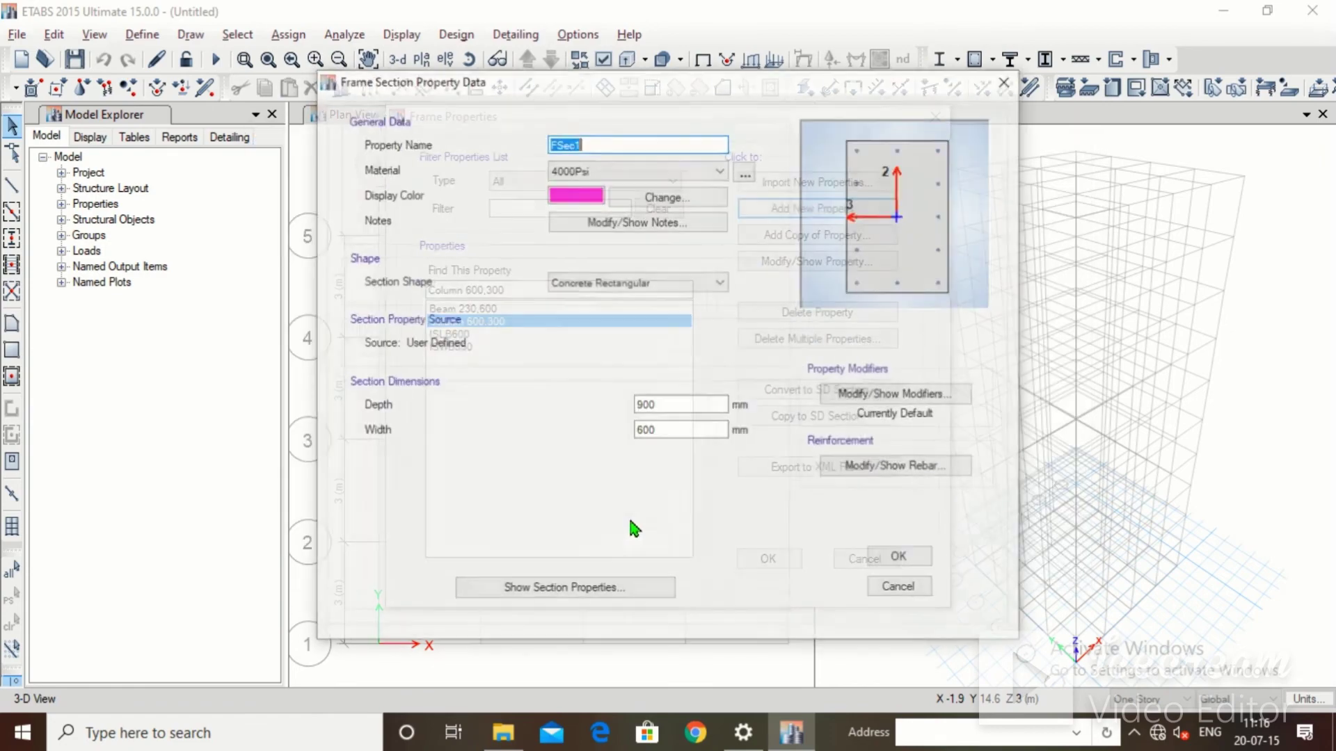
key("BackSpace")
type("Column 300,600")
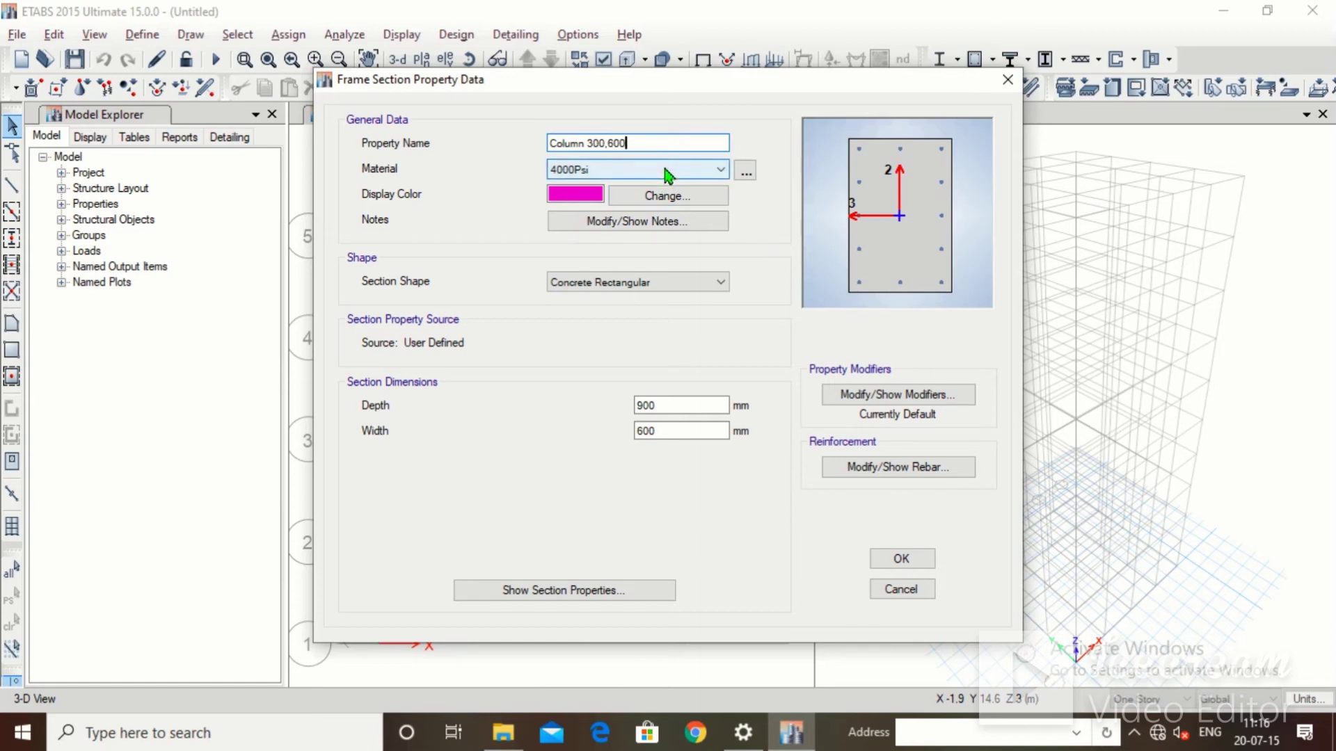
left_click(664, 170)
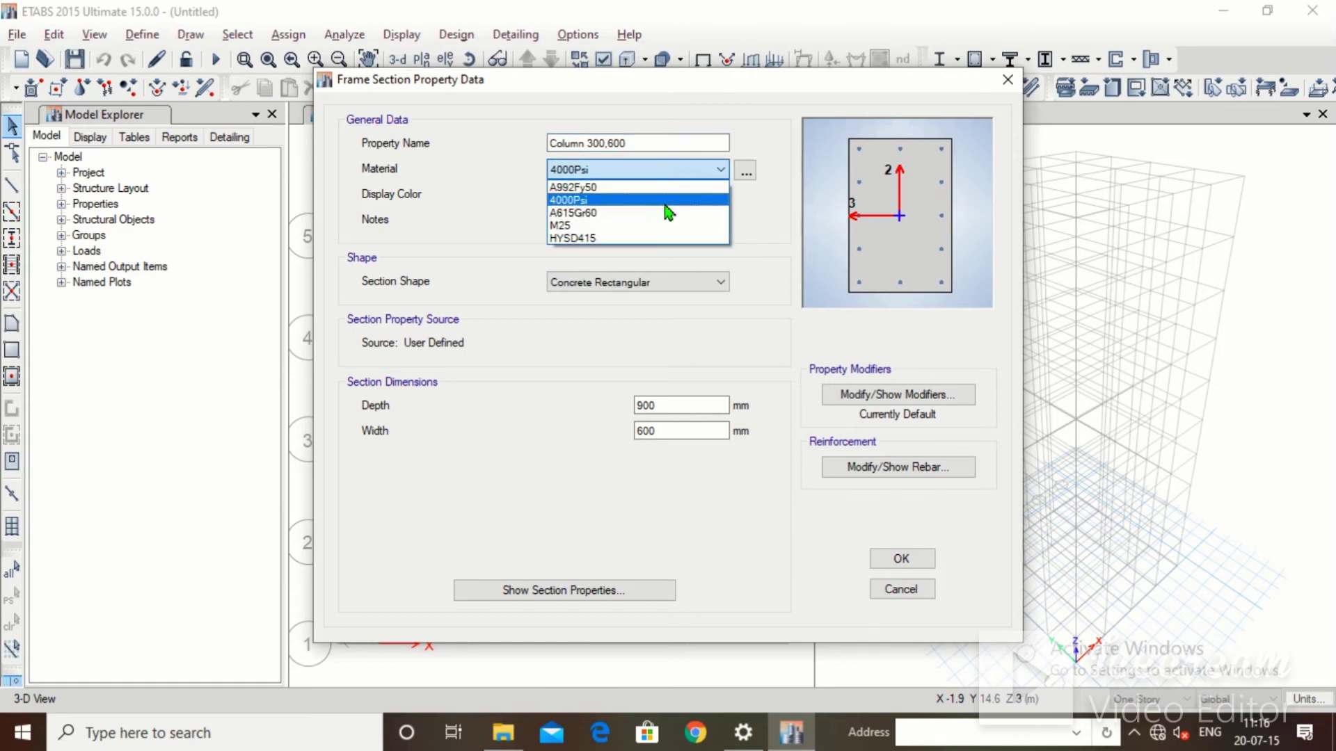
left_click(665, 227)
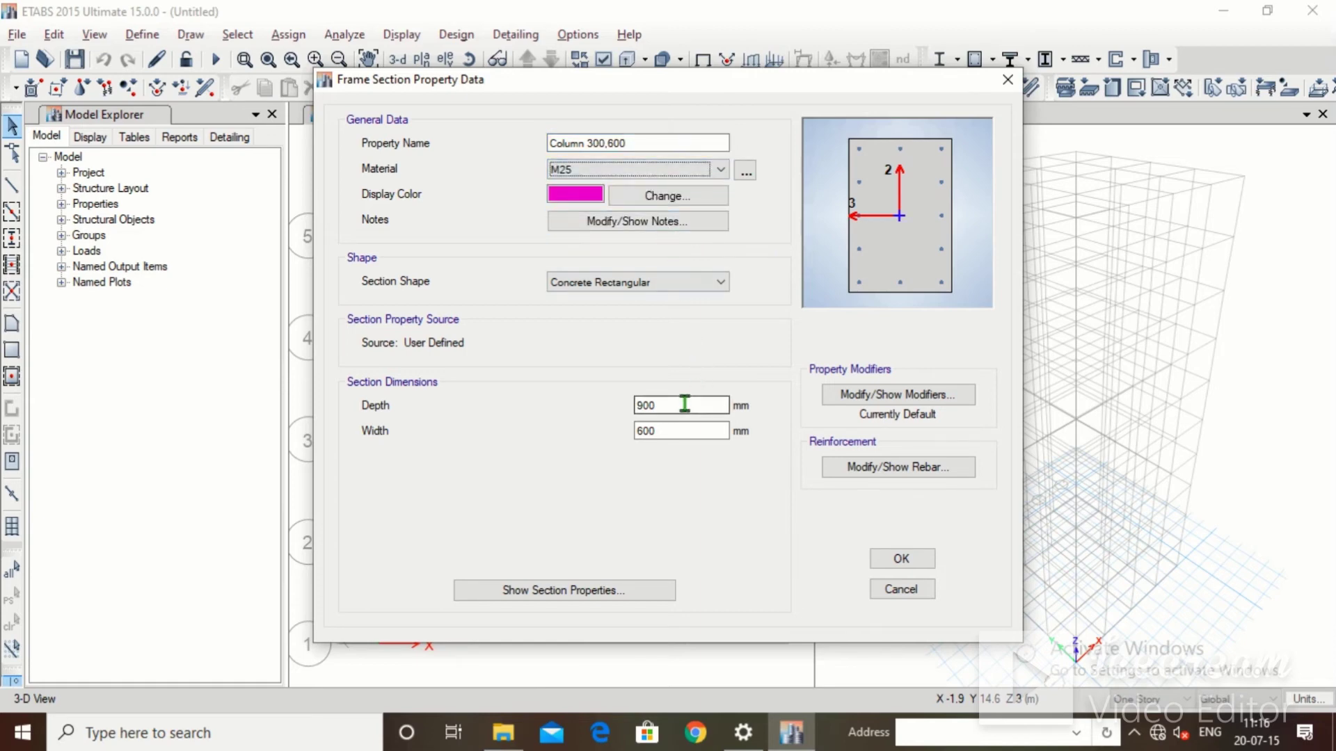
Set the Column 300,600 section dimensions to 600 mm depth and 230 mm width
left_click_drag(682, 406, 635, 405)
type("6")
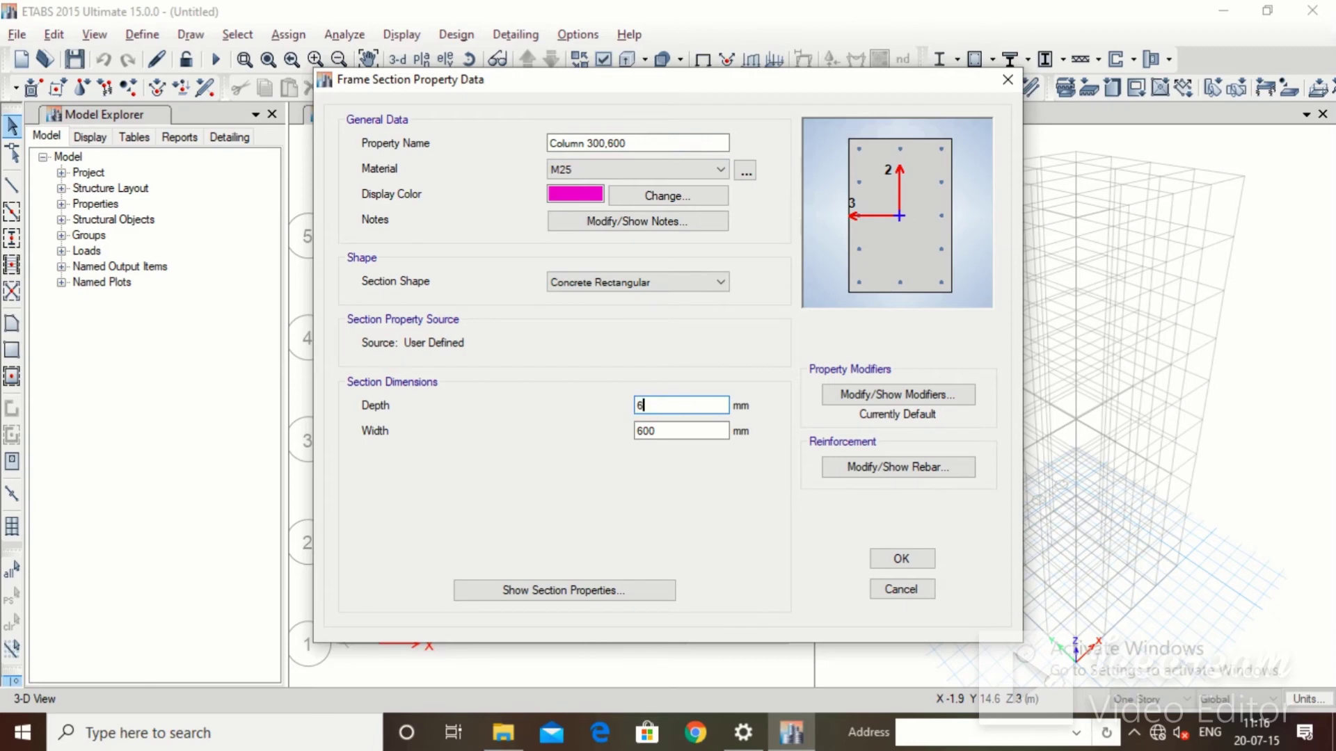
double_click(640, 431)
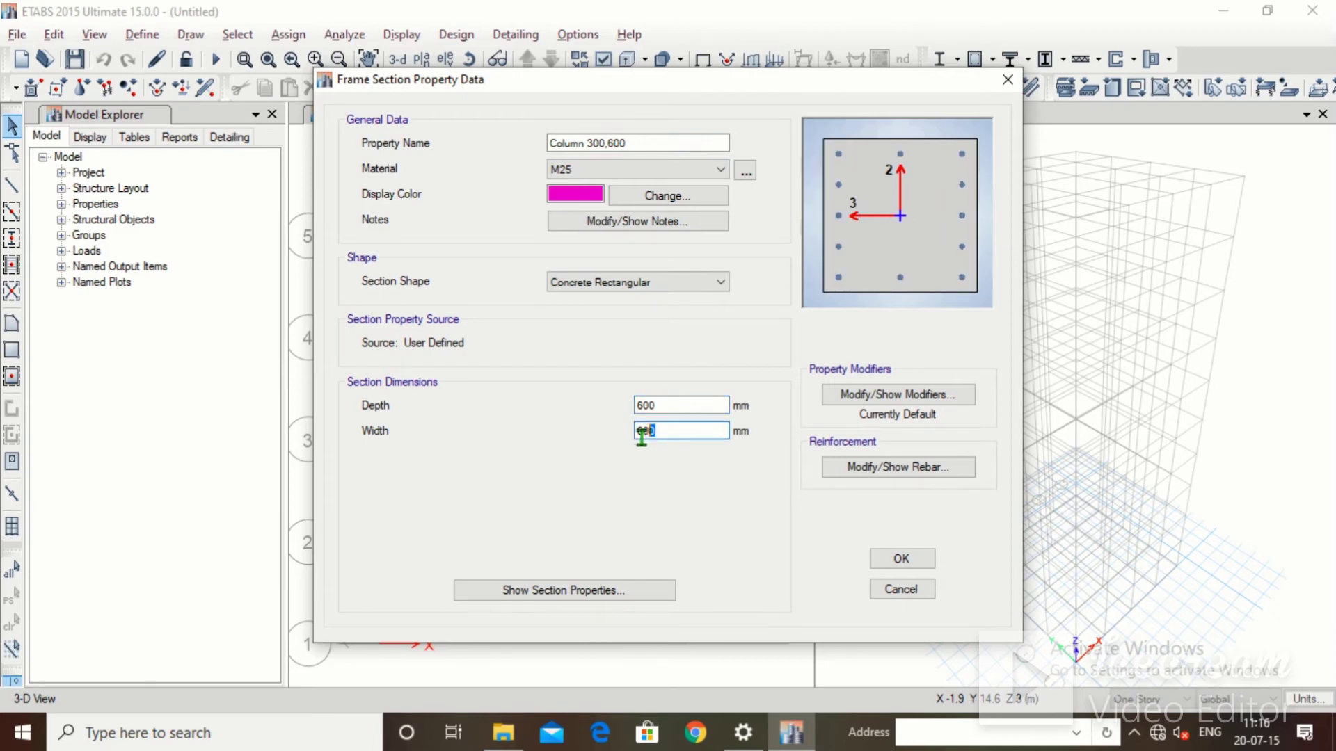
type("230")
Assign HYSD415 to the longitudinal and confinement bars of Column 300,600 and accept the section
left_click(904, 469)
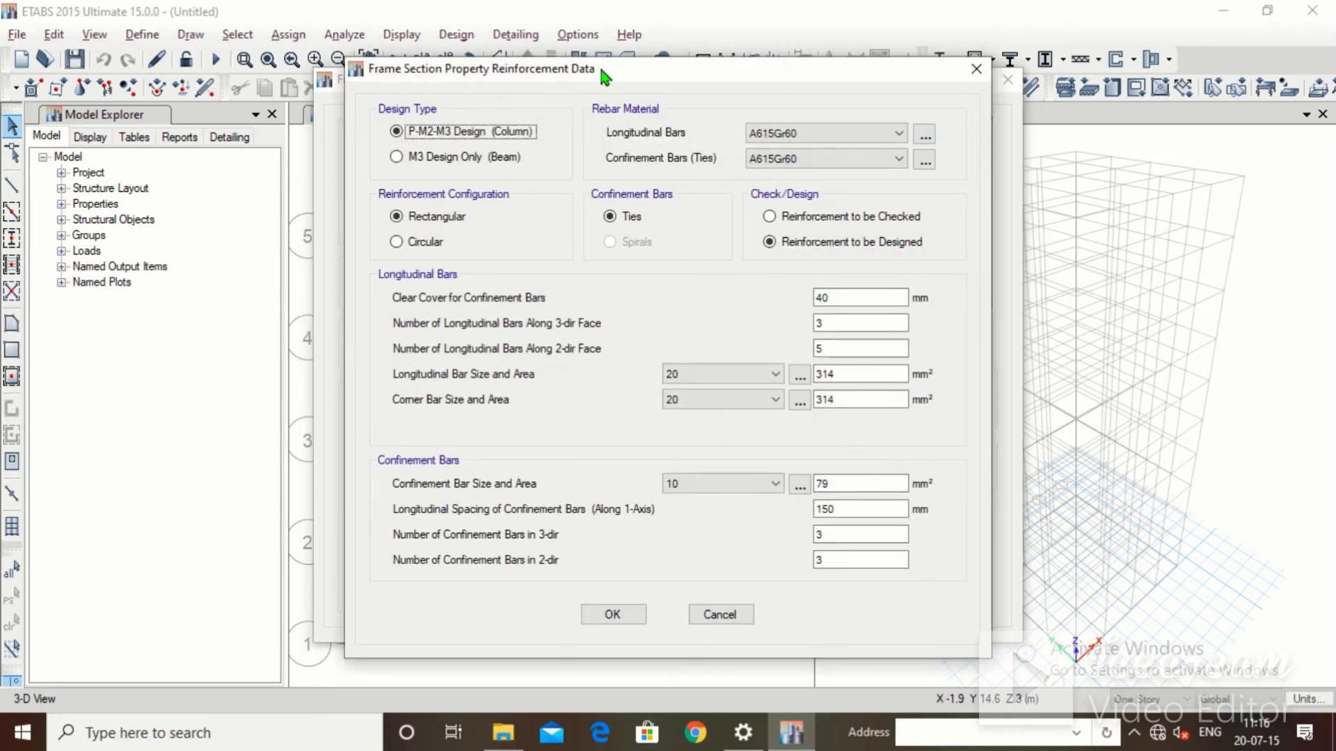
left_click(779, 137)
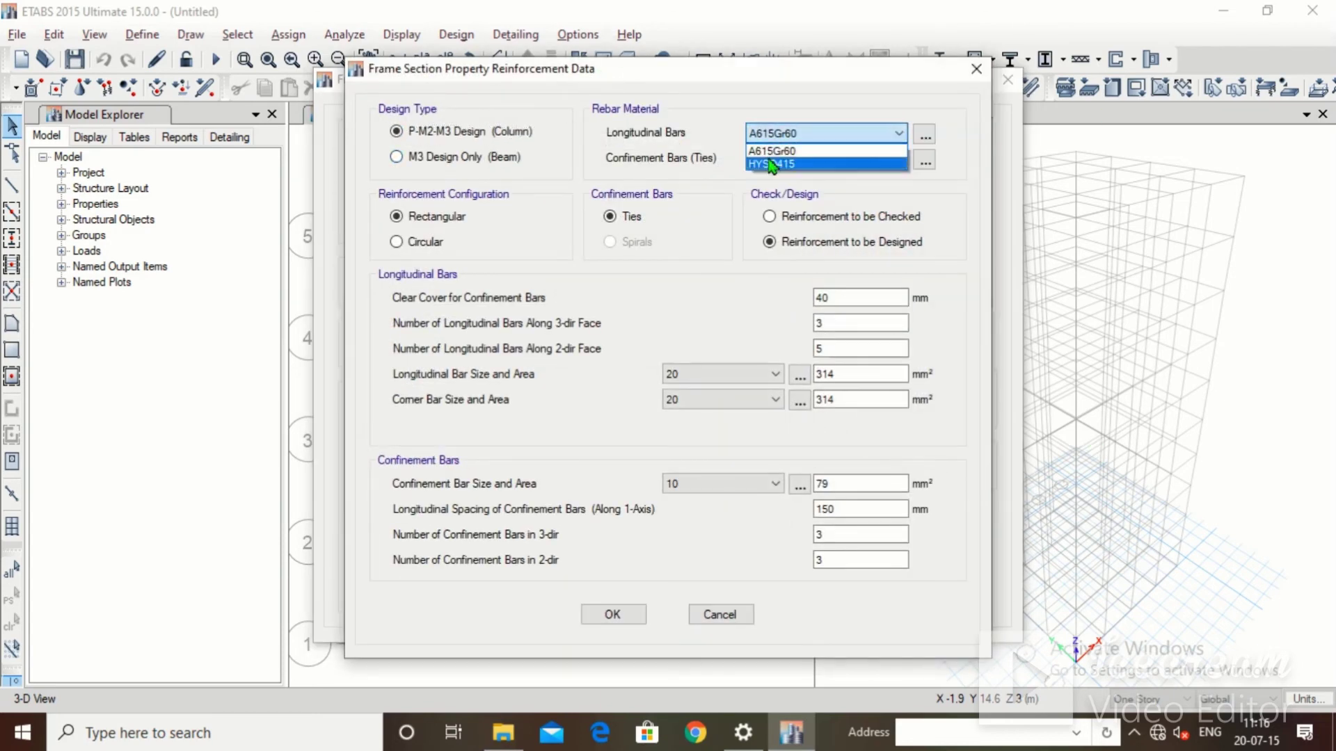
left_click(772, 164)
left_click(776, 159)
left_click(775, 190)
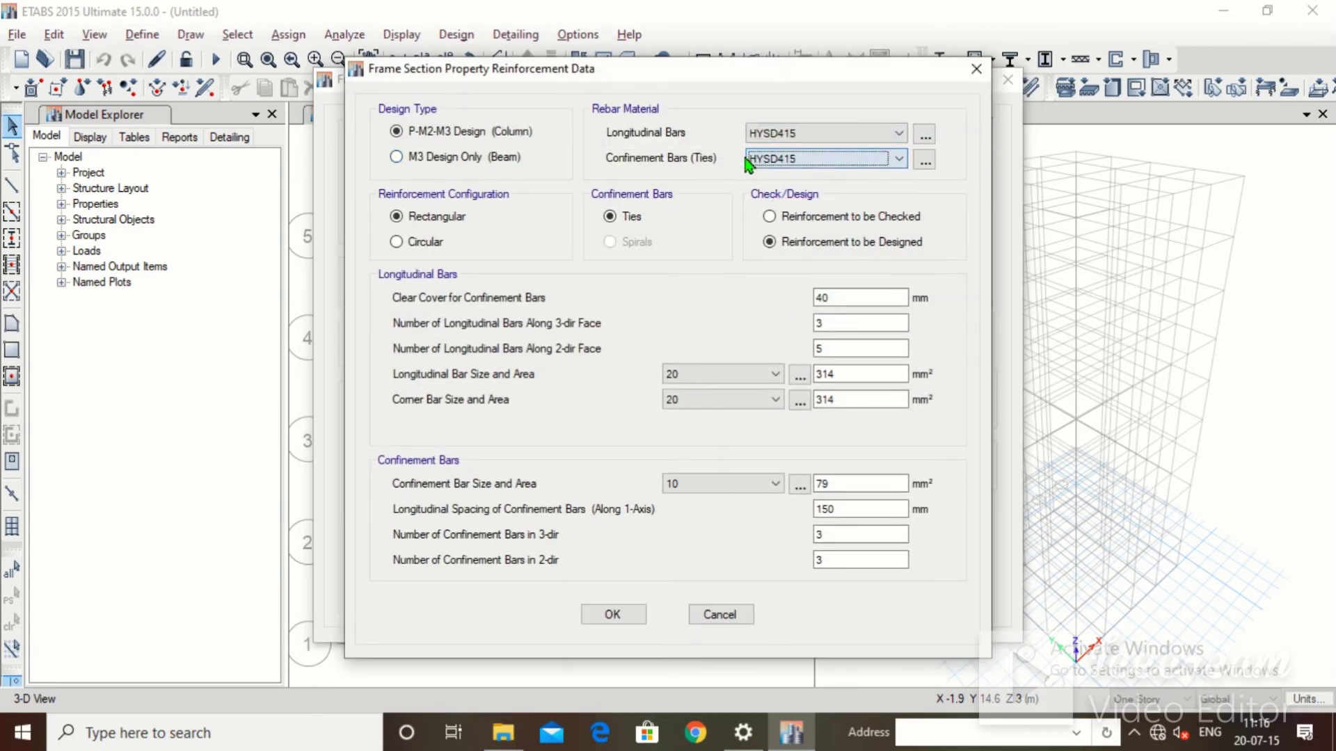
left_click(619, 616)
left_click(895, 557)
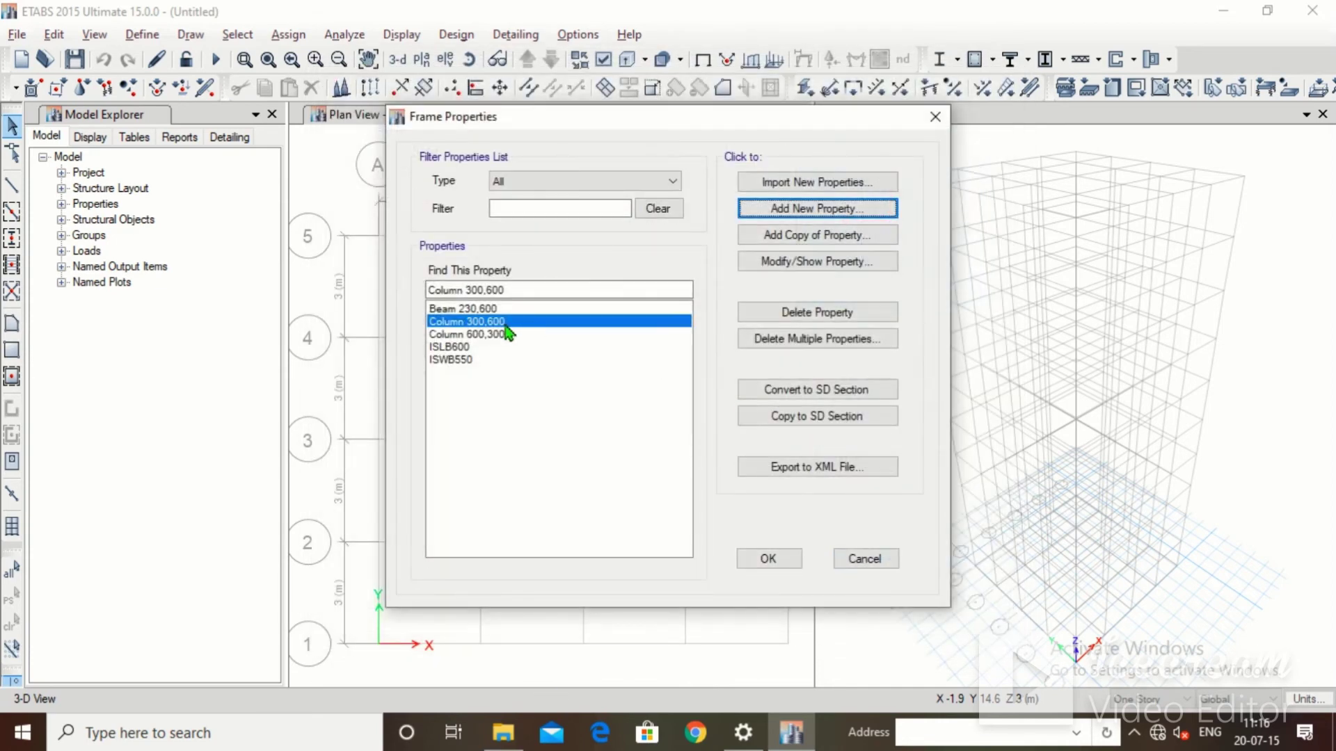
Check the definitions of Column 600,300 and Column 300,600, and accept the frame properties list
left_click(500, 310)
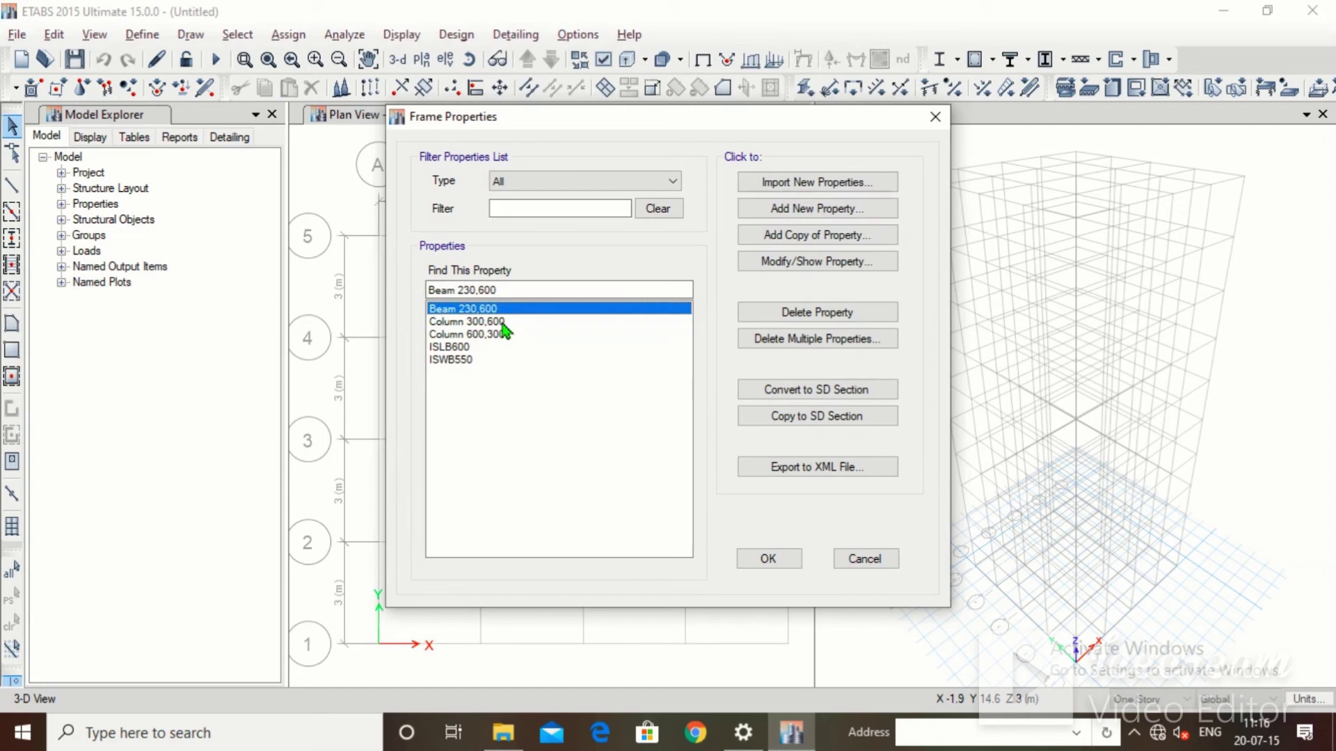
left_click(500, 321)
left_click(505, 334)
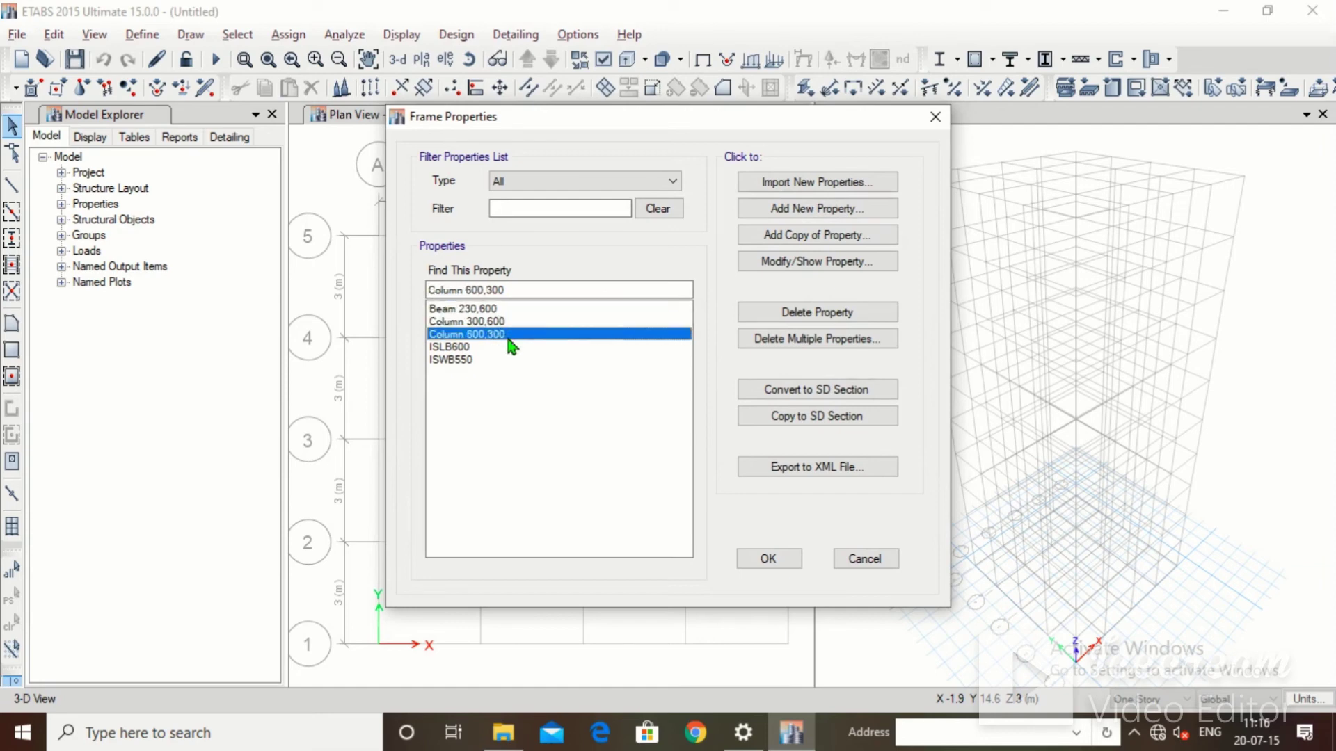
left_click(824, 263)
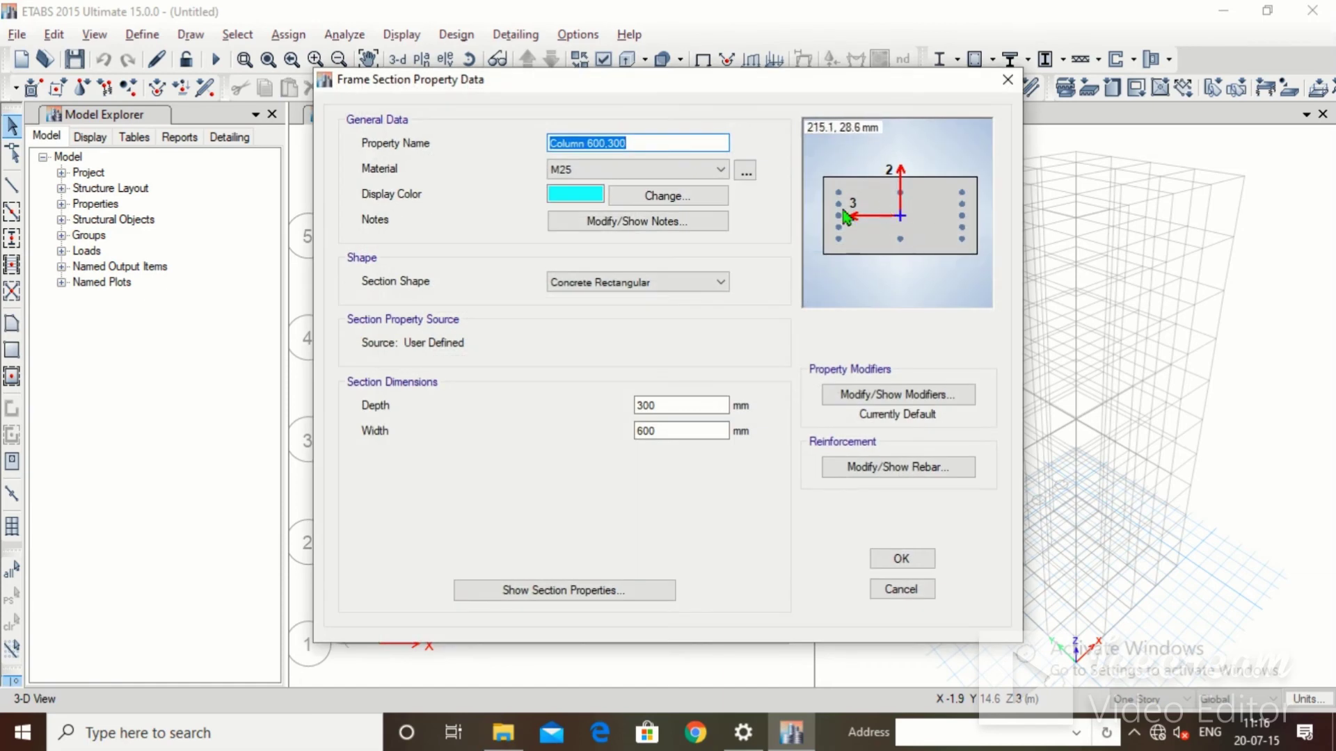
left_click(900, 589)
left_click(491, 322)
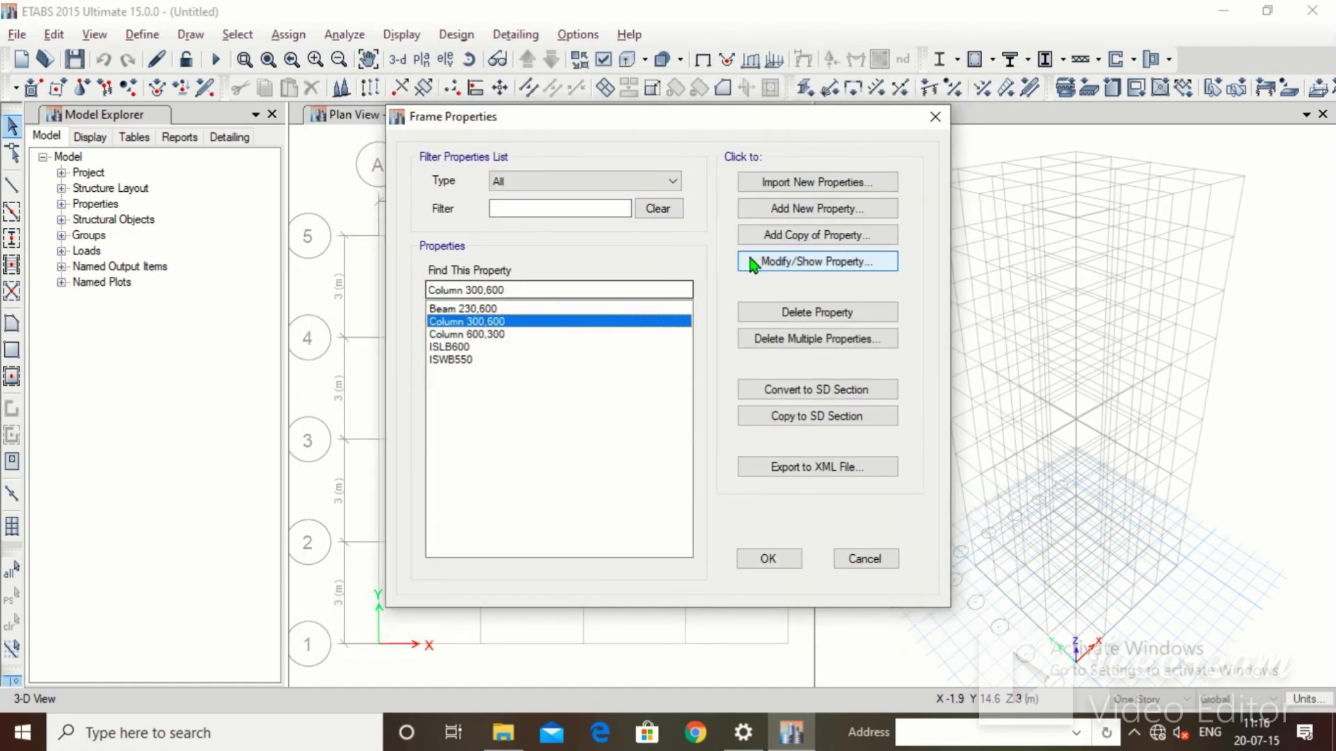
left_click(781, 262)
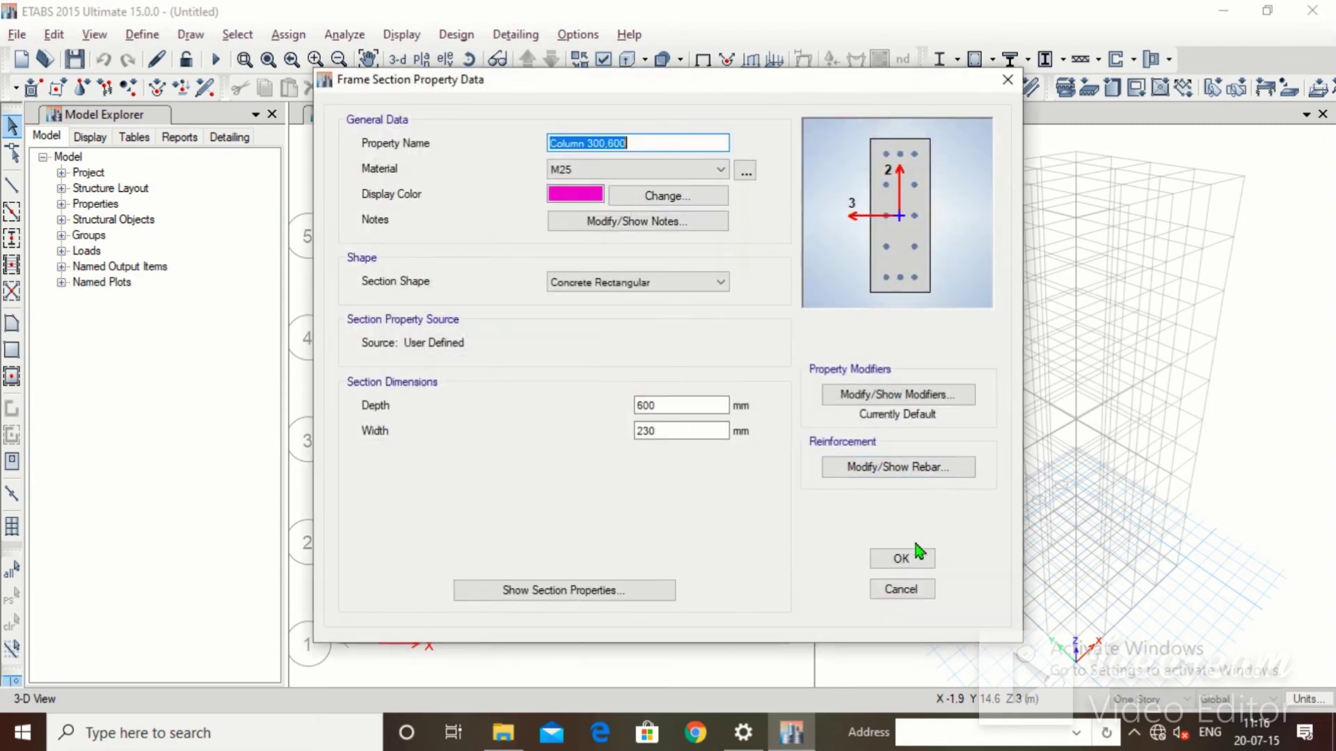
left_click(901, 559)
left_click(479, 310)
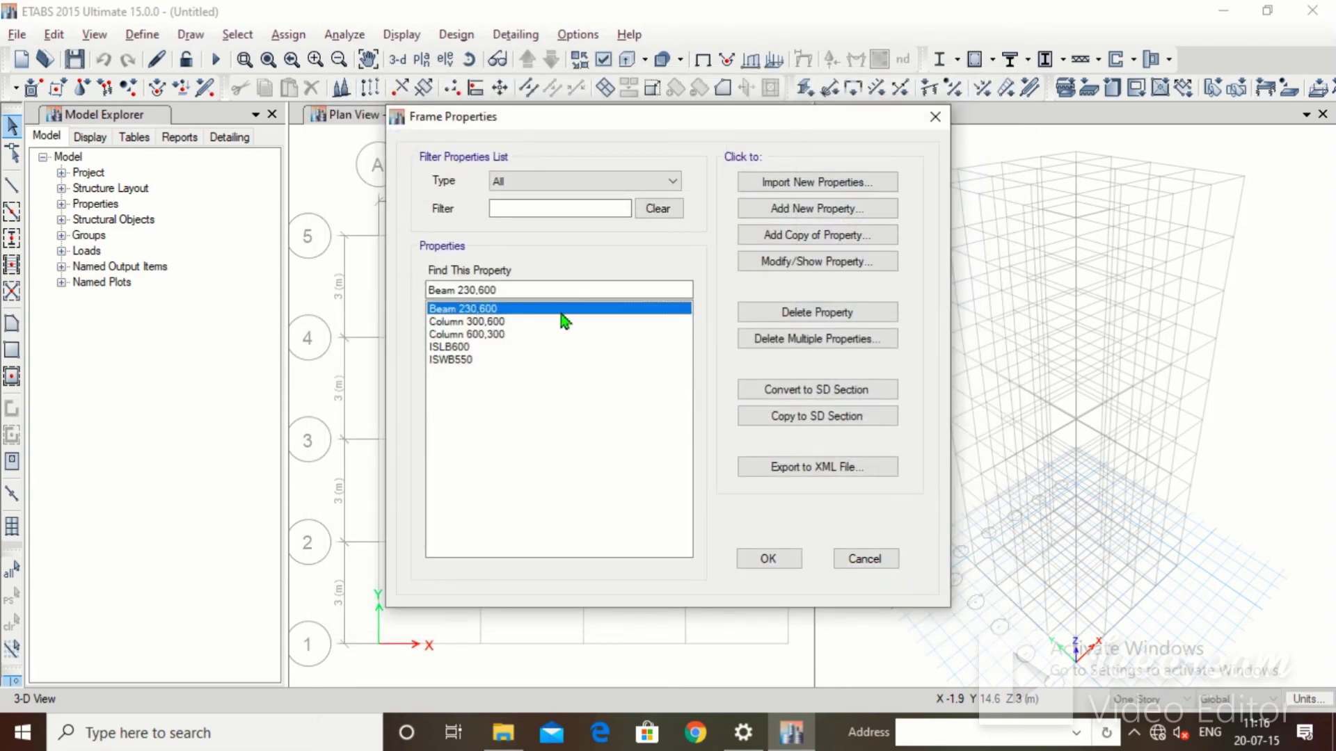
left_click(768, 560)
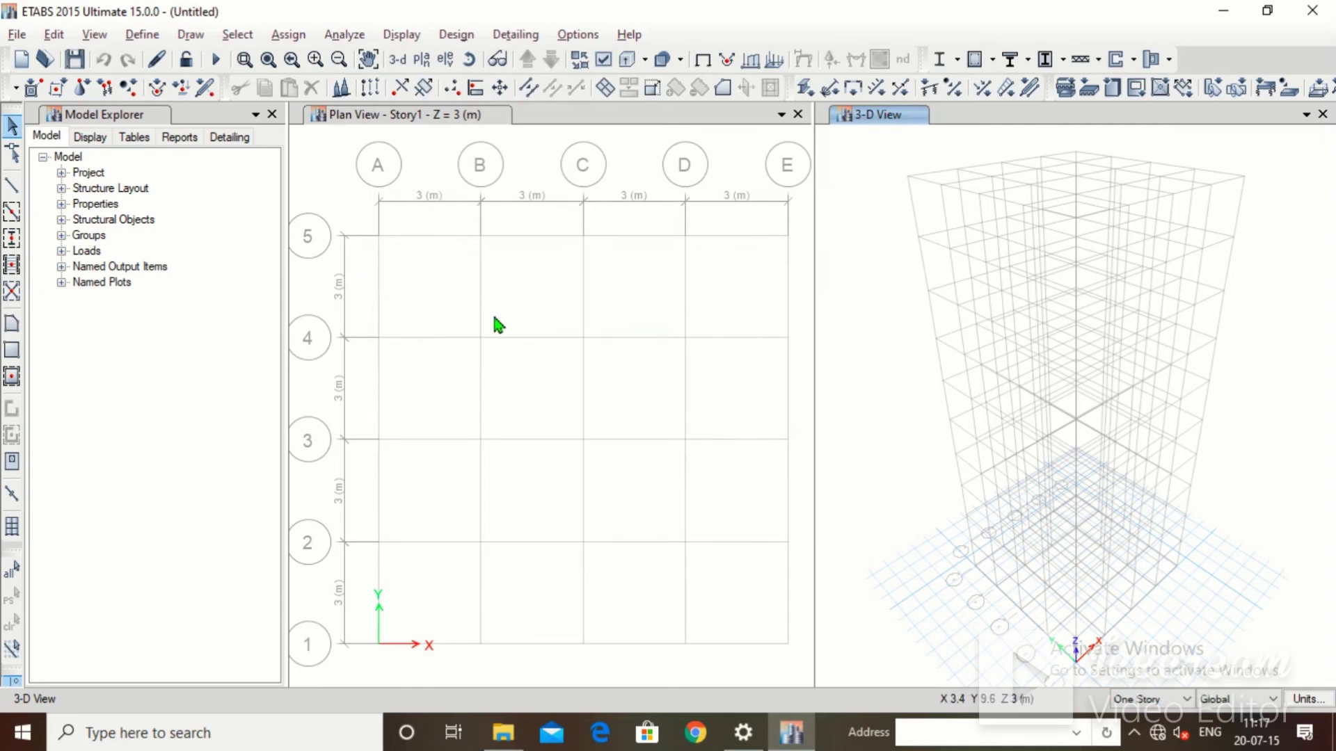
Open the story data for editing and rename Story1 as Pl
left_click(50, 36)
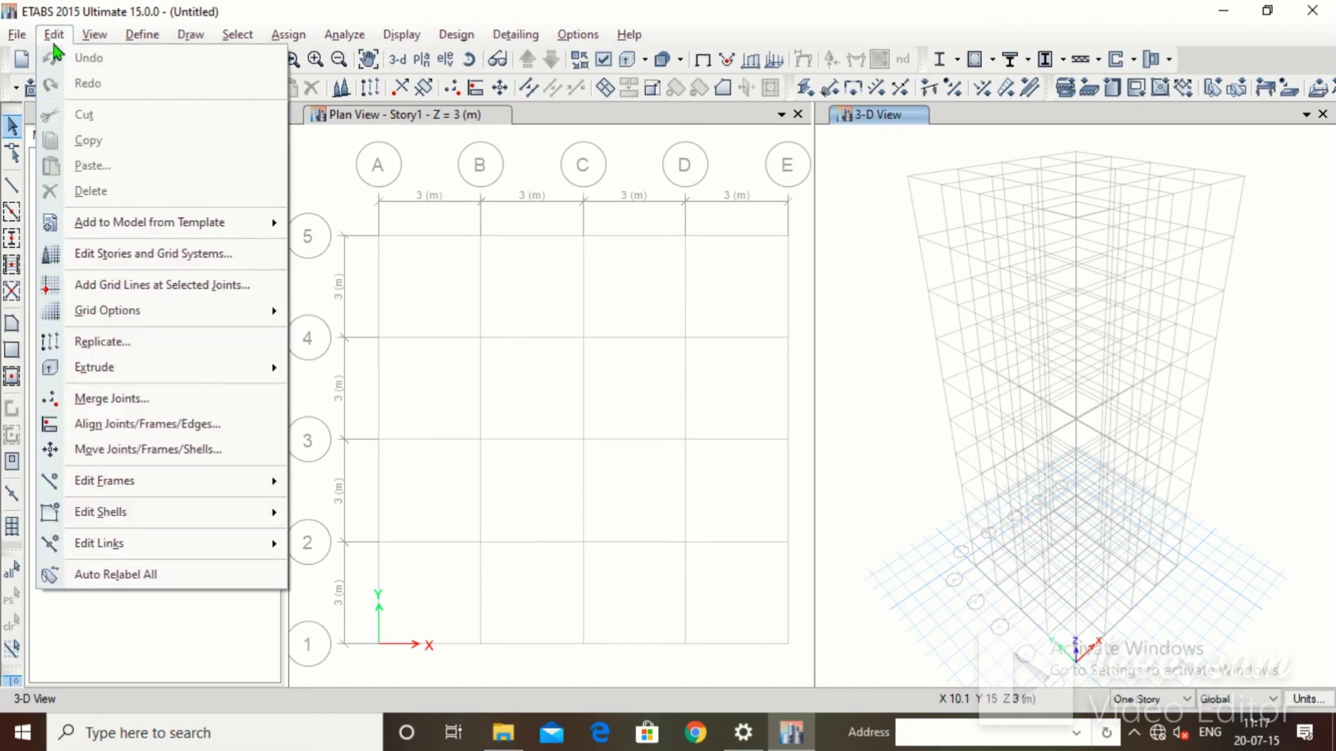
left_click(159, 256)
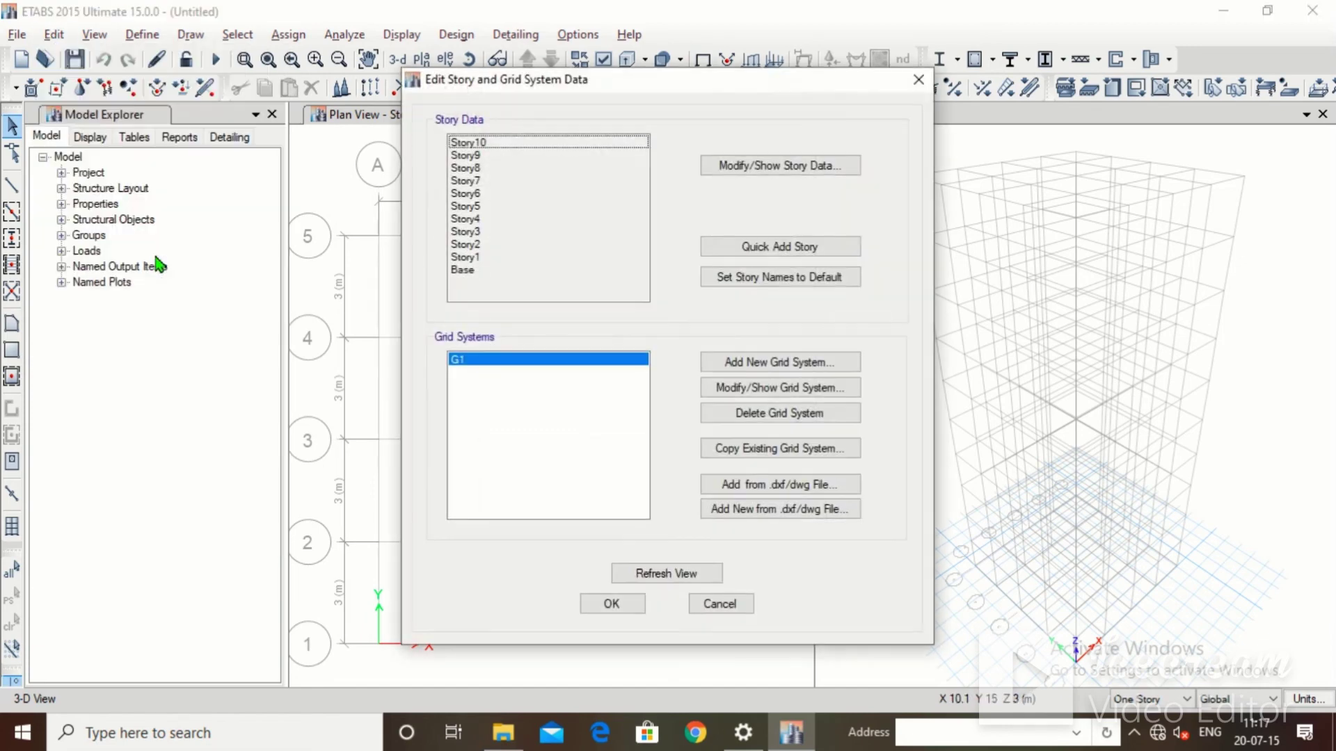
left_click(758, 171)
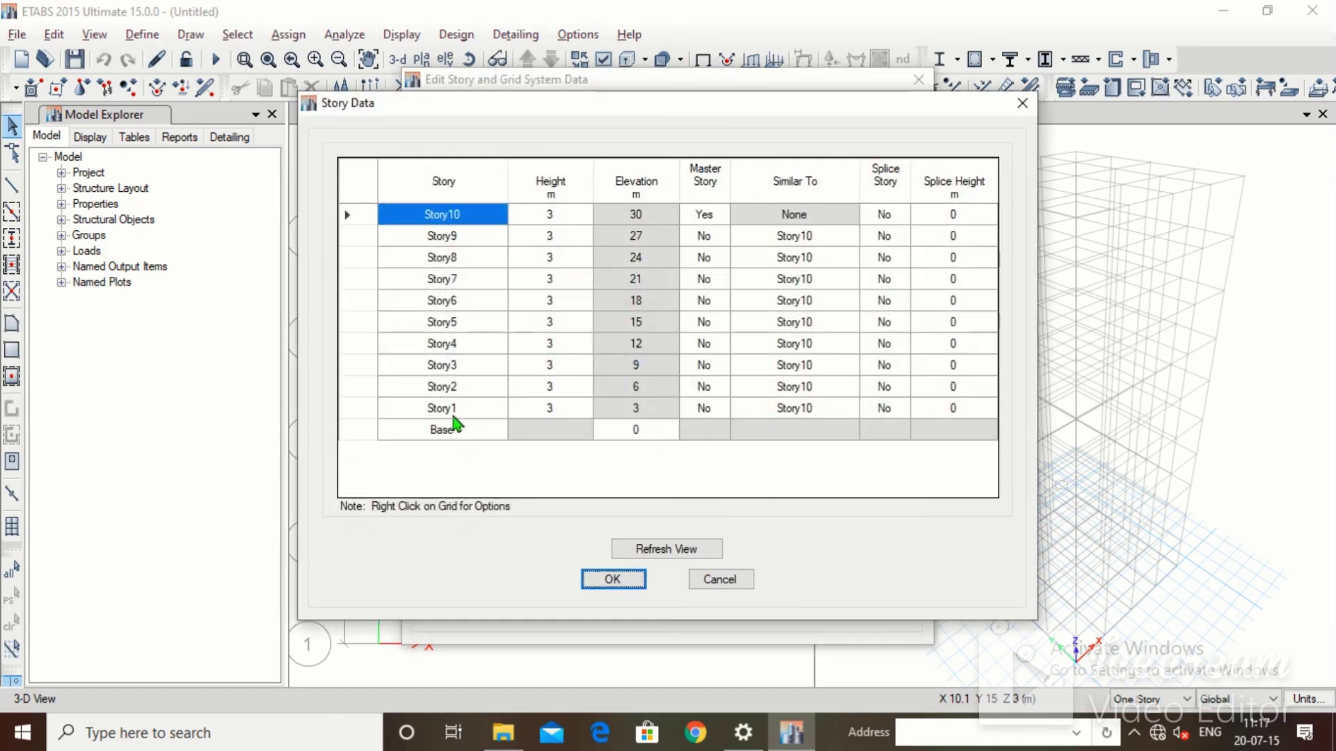
double_click(459, 407)
key("BackSpace")
type("P")
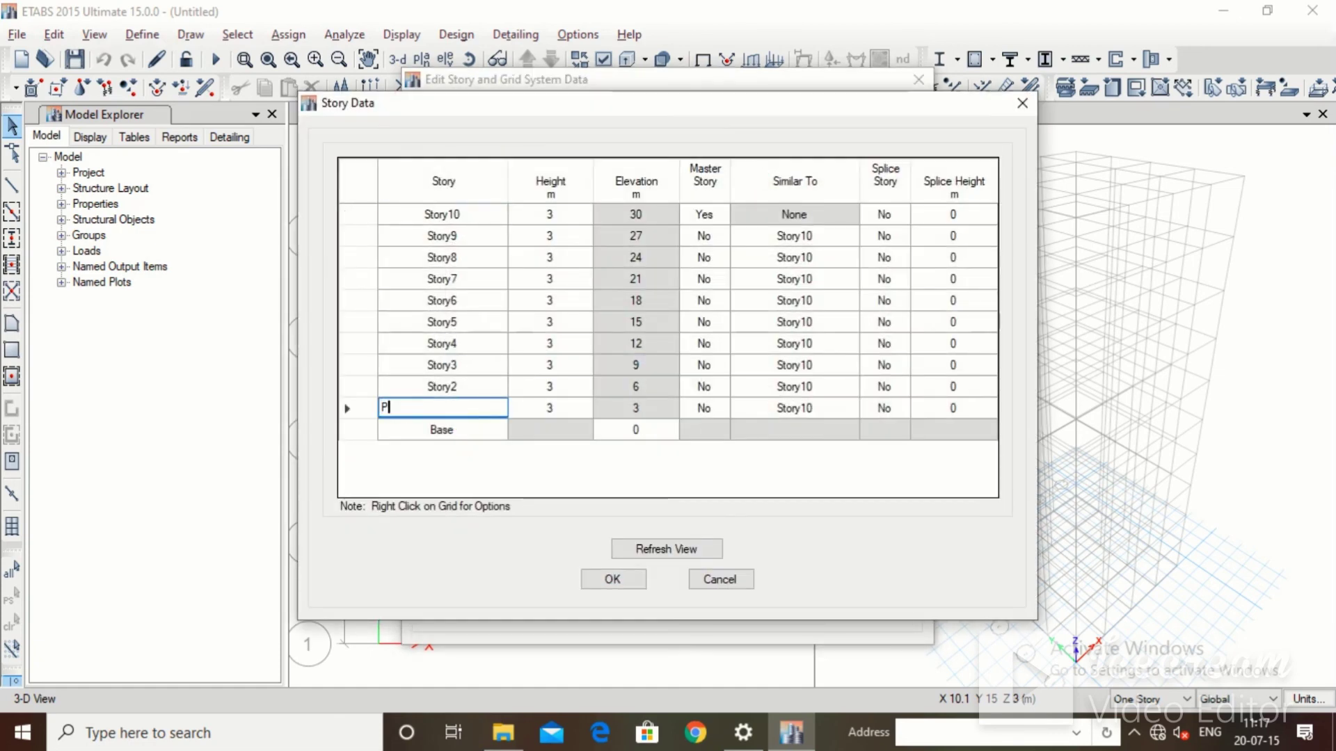
type("l")
Rename Story2, Story3 and Story4 as 1, 2 and 3 in the story data
double_click(485, 388)
key("BackSpace")
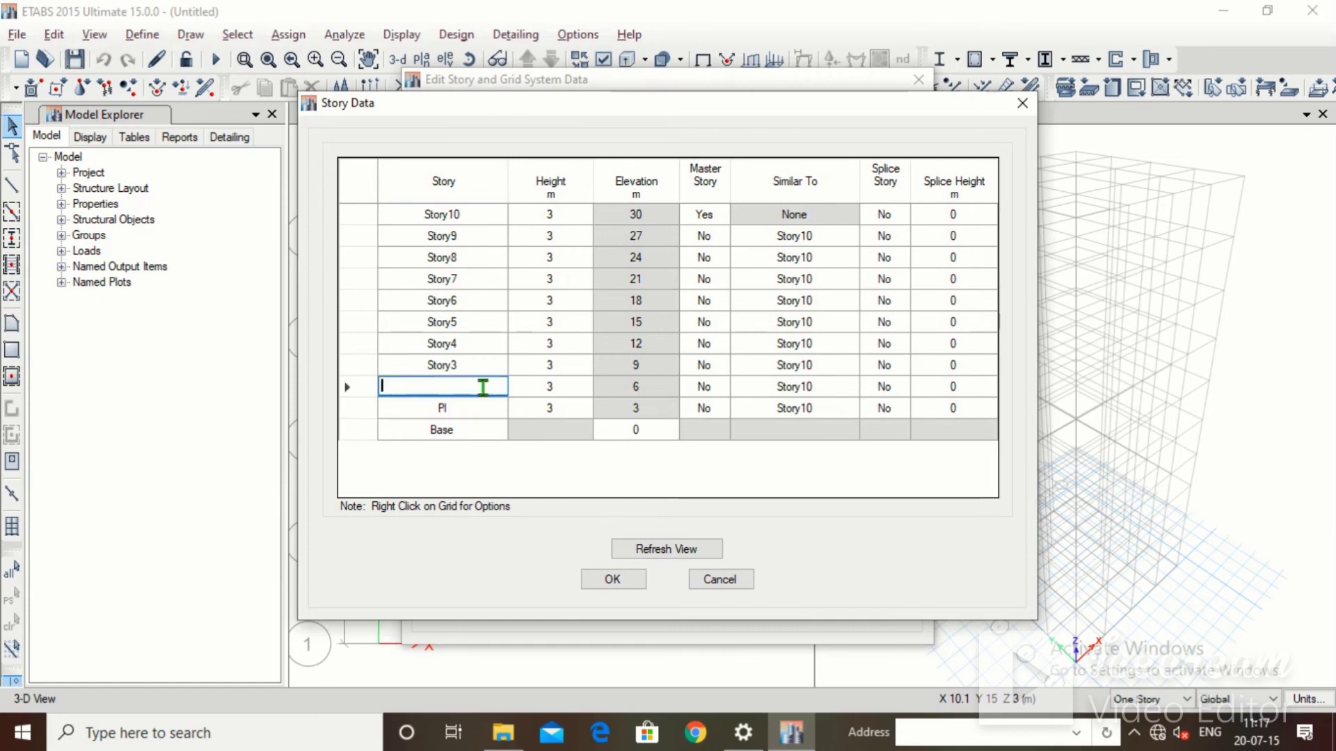
type("1")
double_click(488, 365)
key("BackSpace")
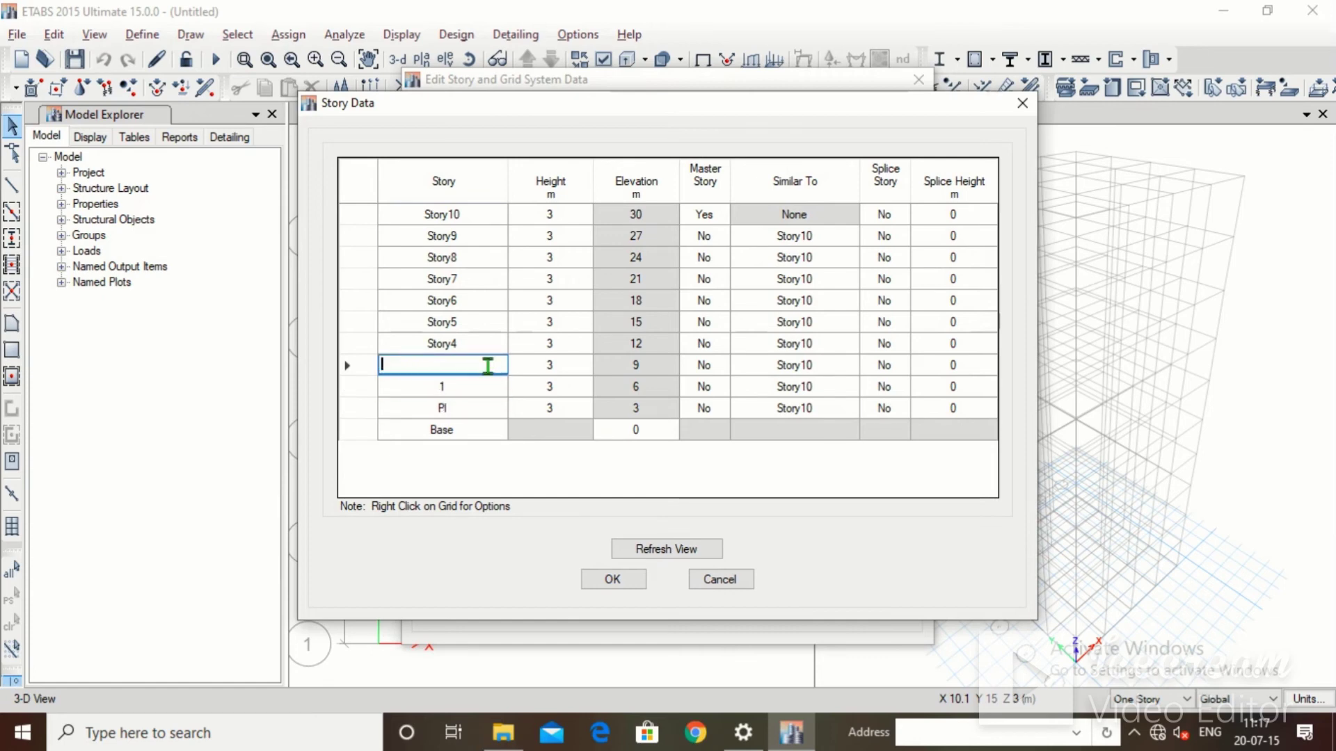
type("2")
double_click(459, 344)
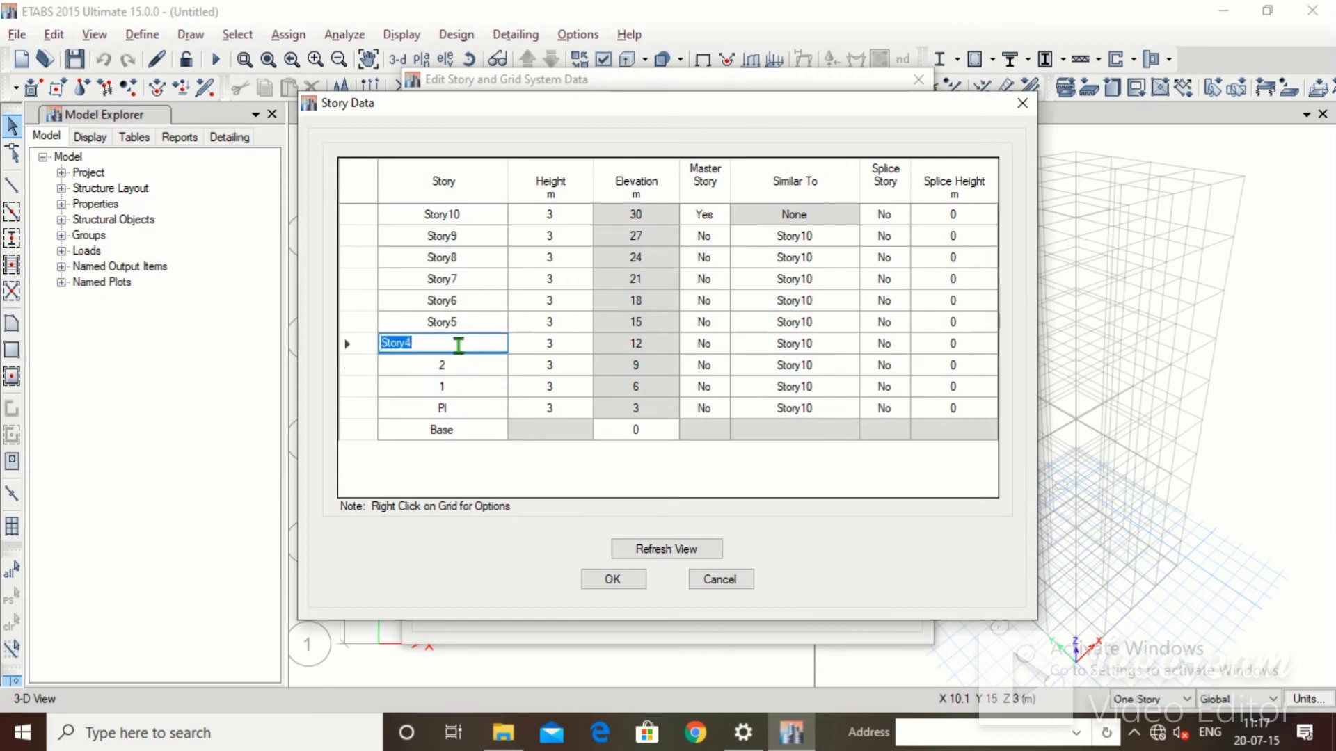
key("BackSpace")
type("3")
Rename Story5, Story6, Story7 and Story8 as 4, 5, 6 and 7
double_click(459, 322)
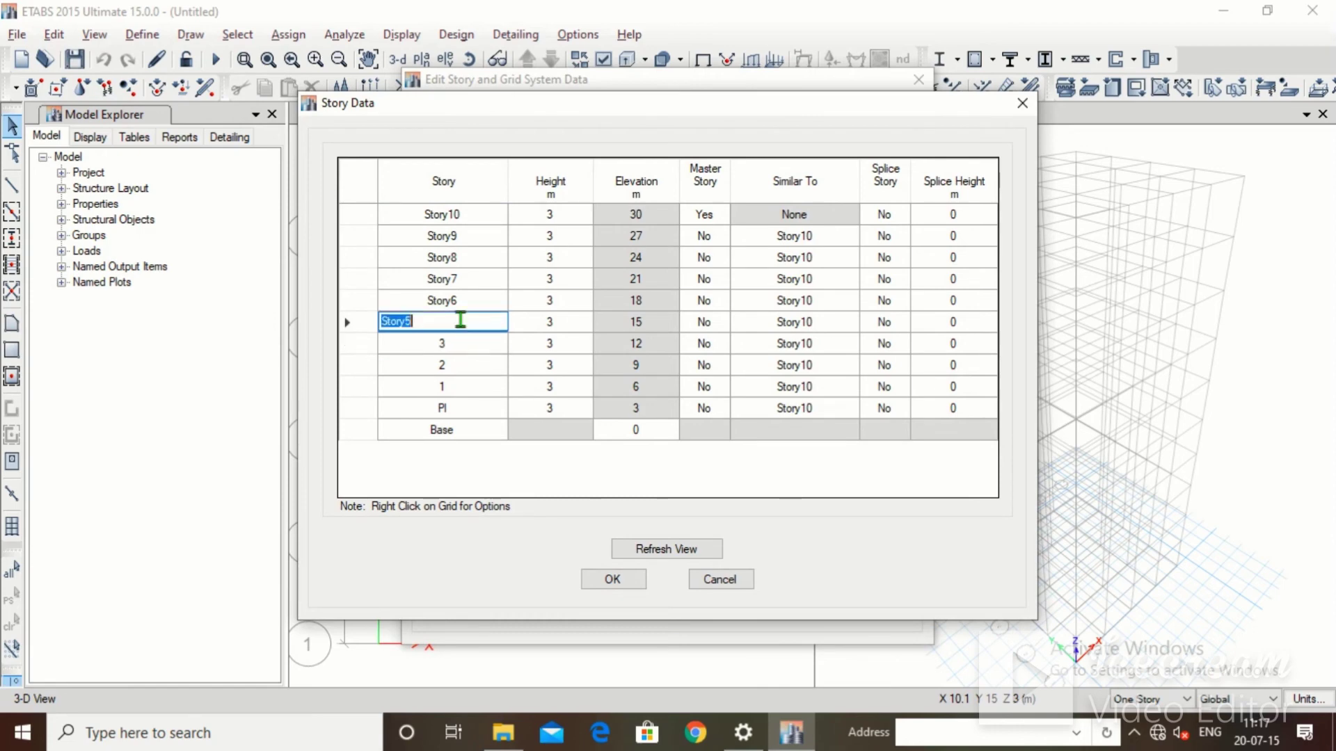
key("BackSpace")
type("4")
double_click(483, 300)
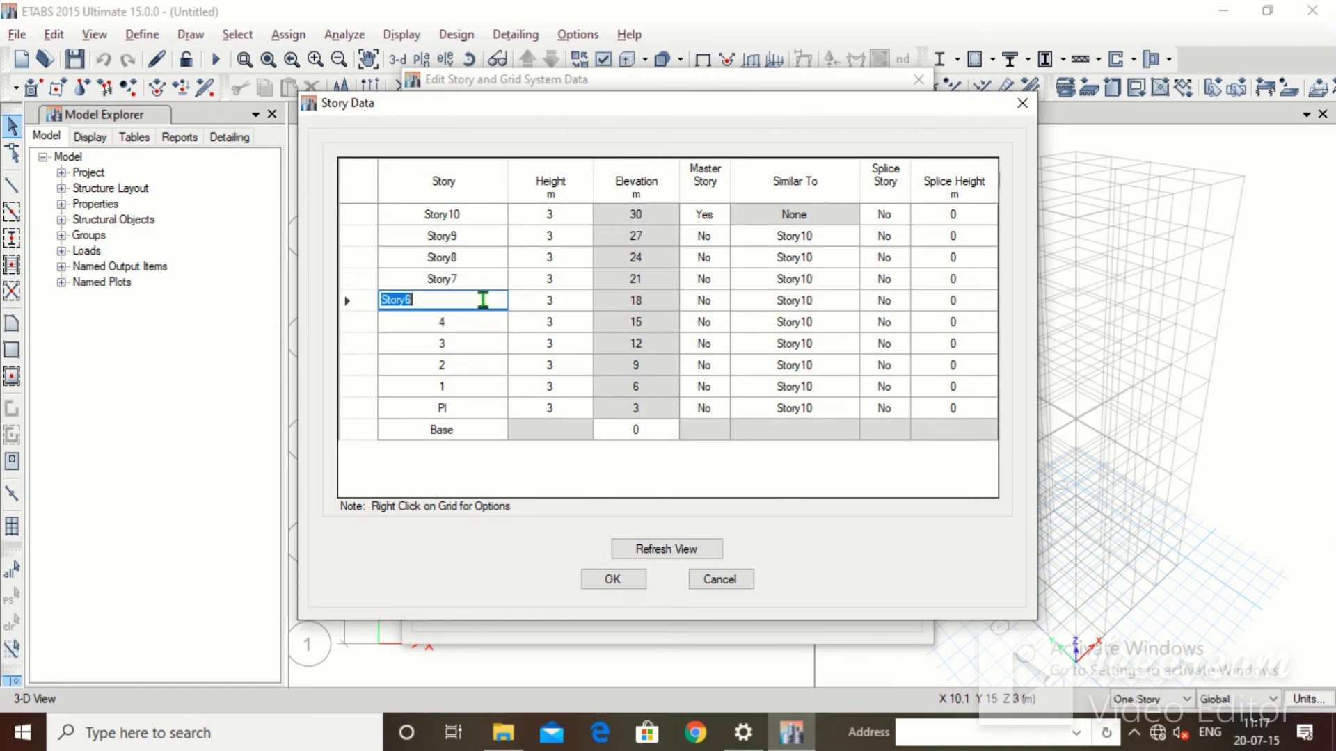
key("BackSpace")
type("5")
double_click(469, 279)
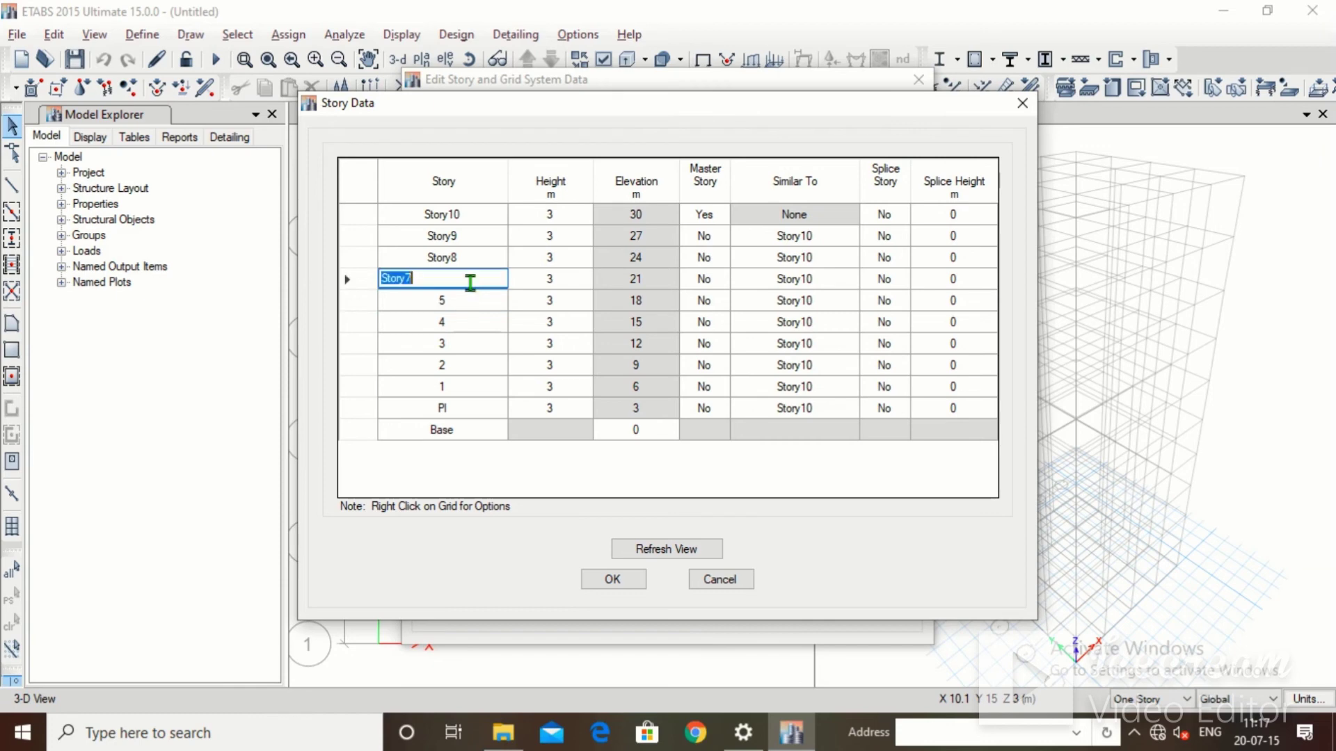
key("BackSpace")
type("6")
double_click(472, 259)
key("BackSpace")
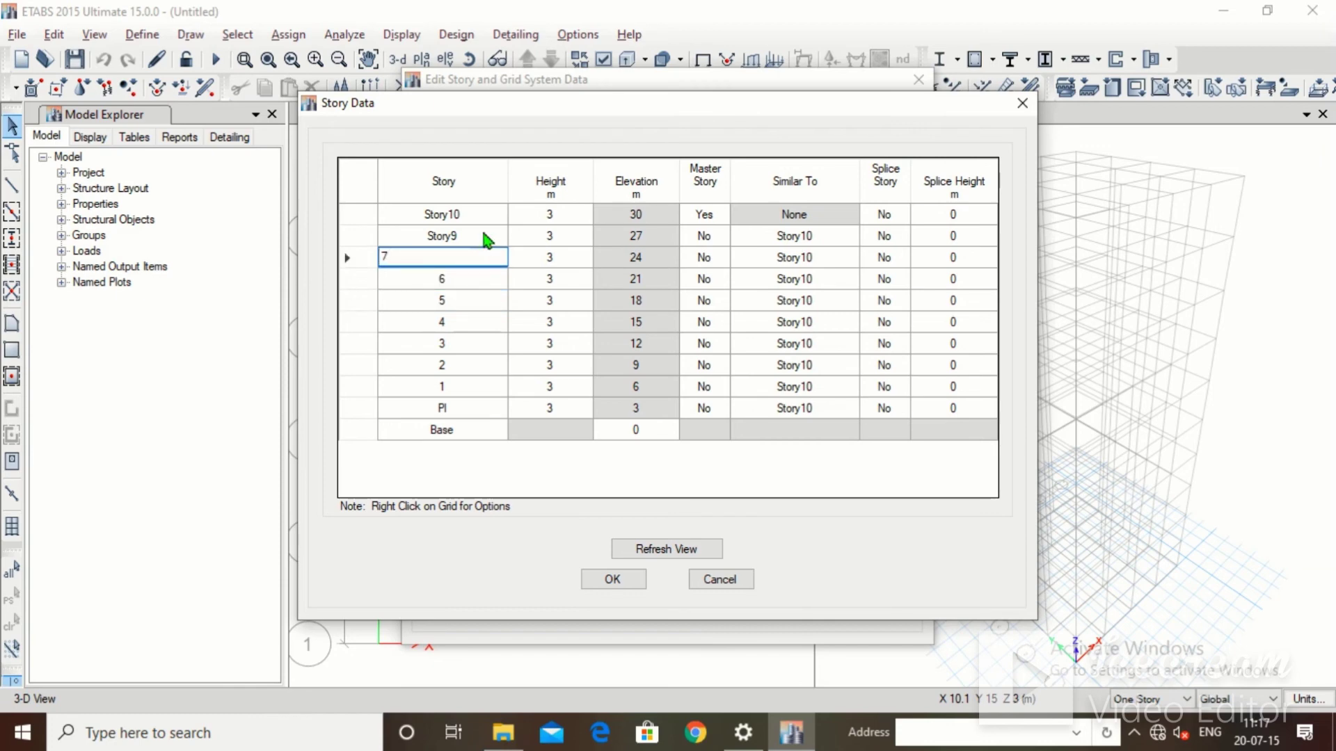
Rename Story9 as Terrace and Story10 as Water Tank
double_click(485, 240)
key("BackSpace")
type("7")
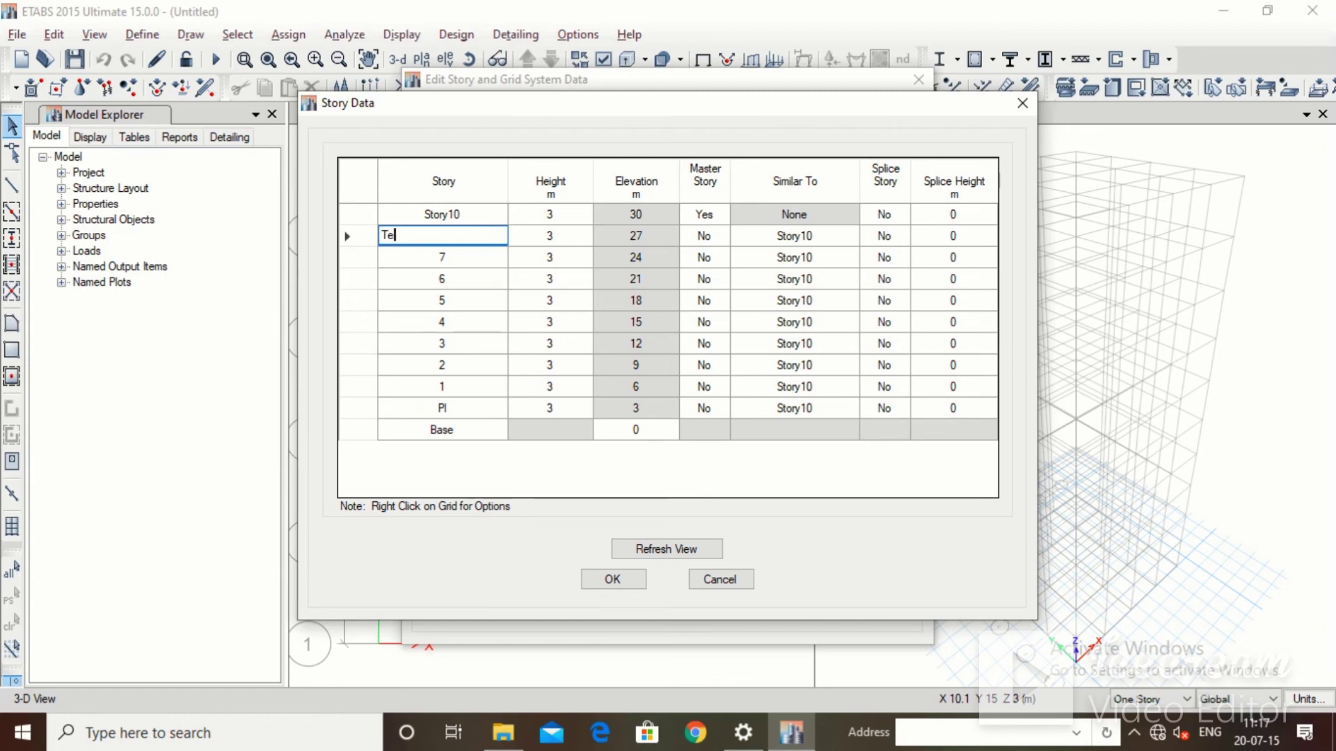
double_click(496, 215)
key("BackSpace")
type("Water Tank")
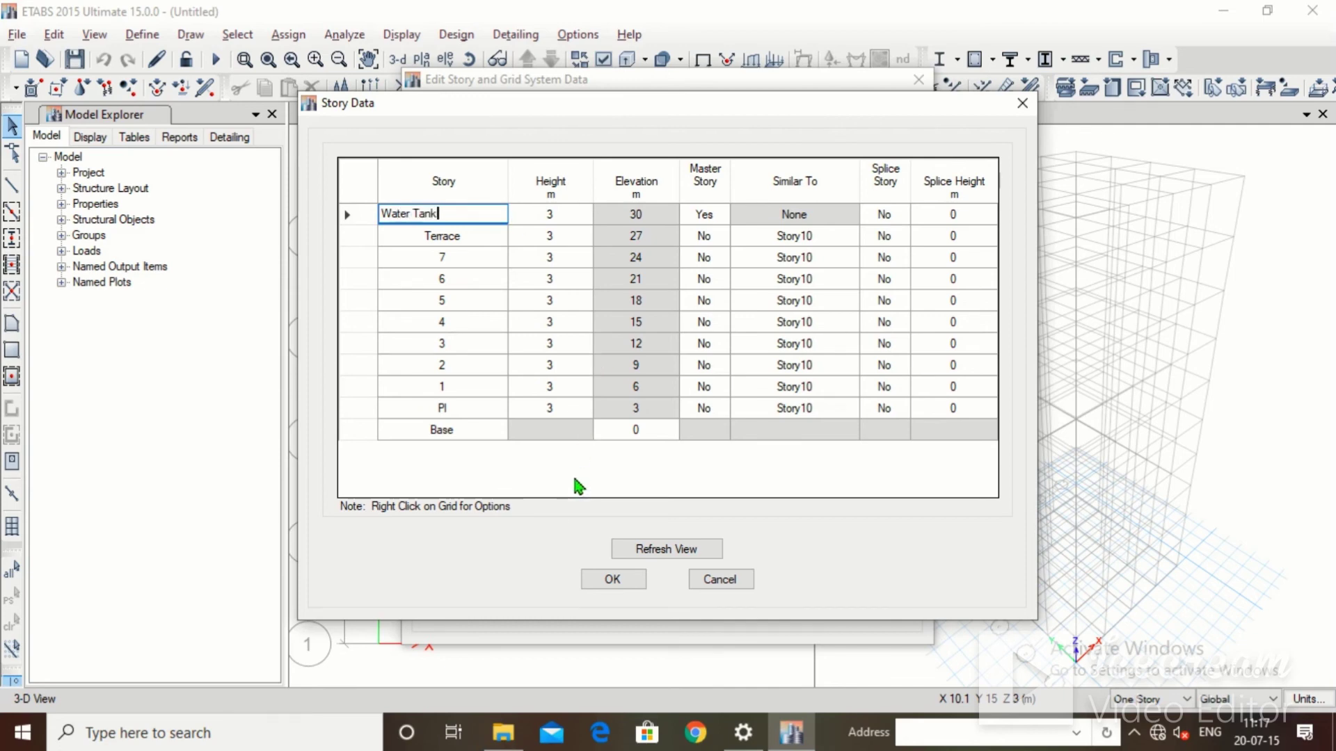
left_click(579, 487)
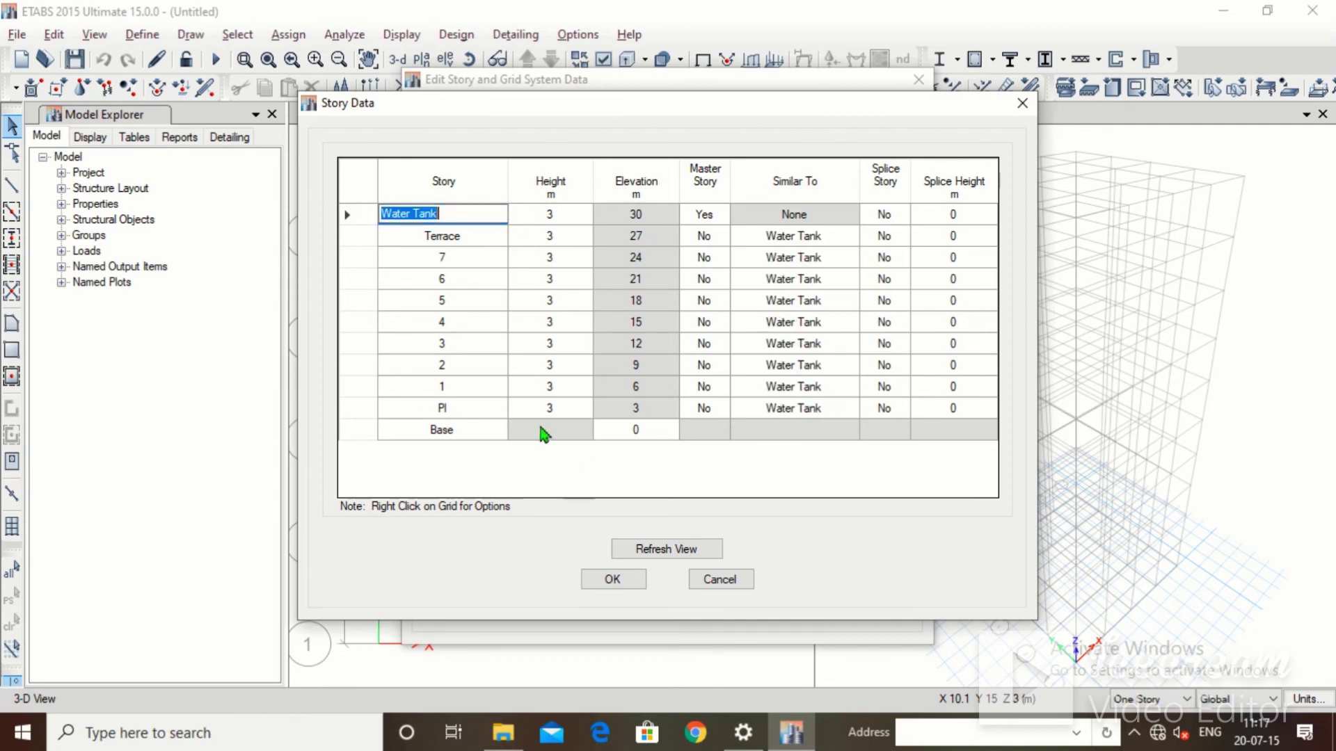
Set the height of story 1 to 4.2 m
double_click(560, 410)
double_click(572, 384)
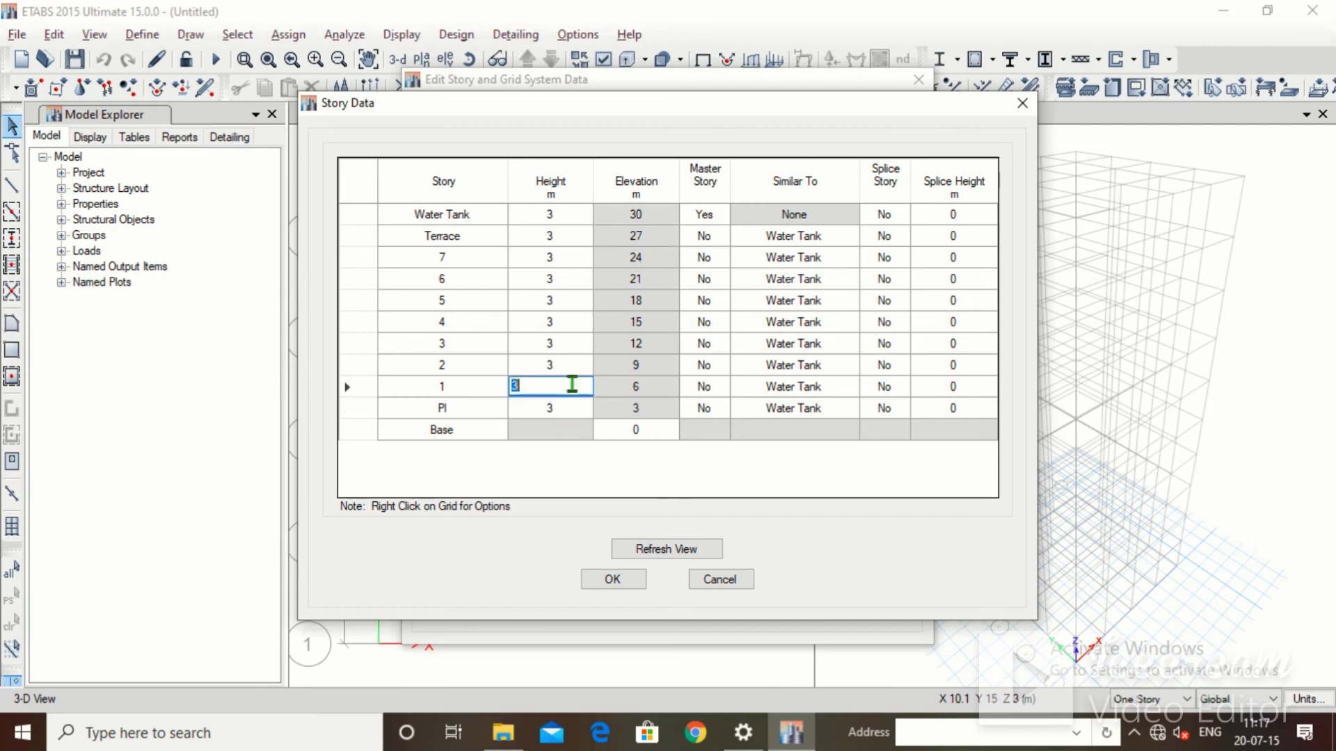
type("4.2")
left_click(548, 478)
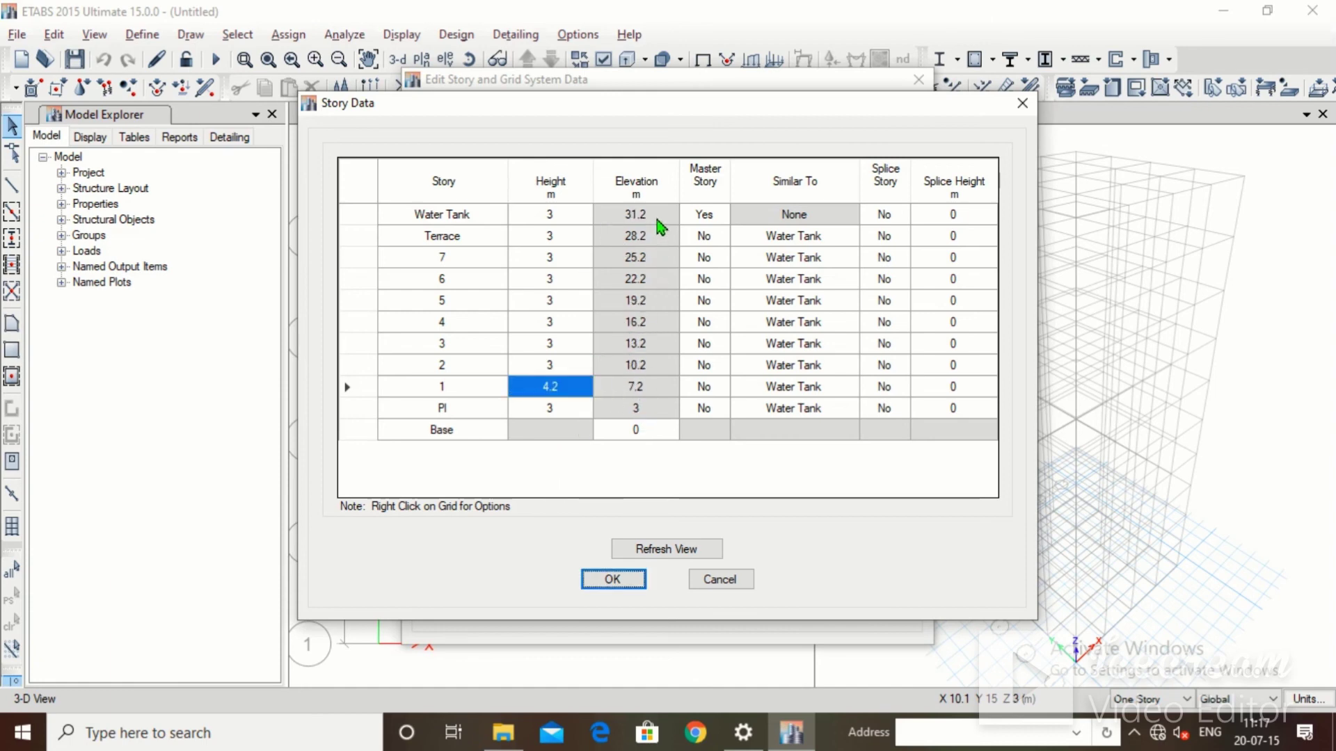
Set Master Story to No for Water Tank and to Yes for story 1
left_click(705, 221)
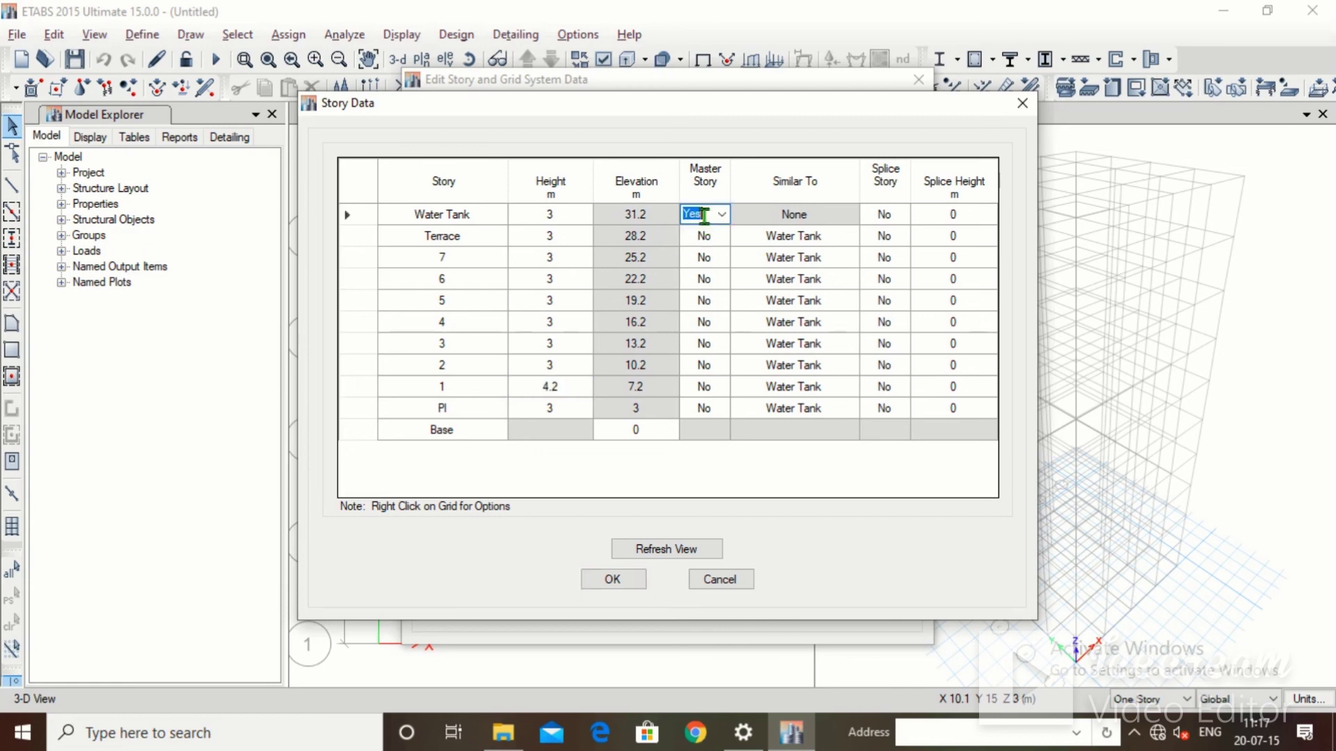
left_click(721, 214)
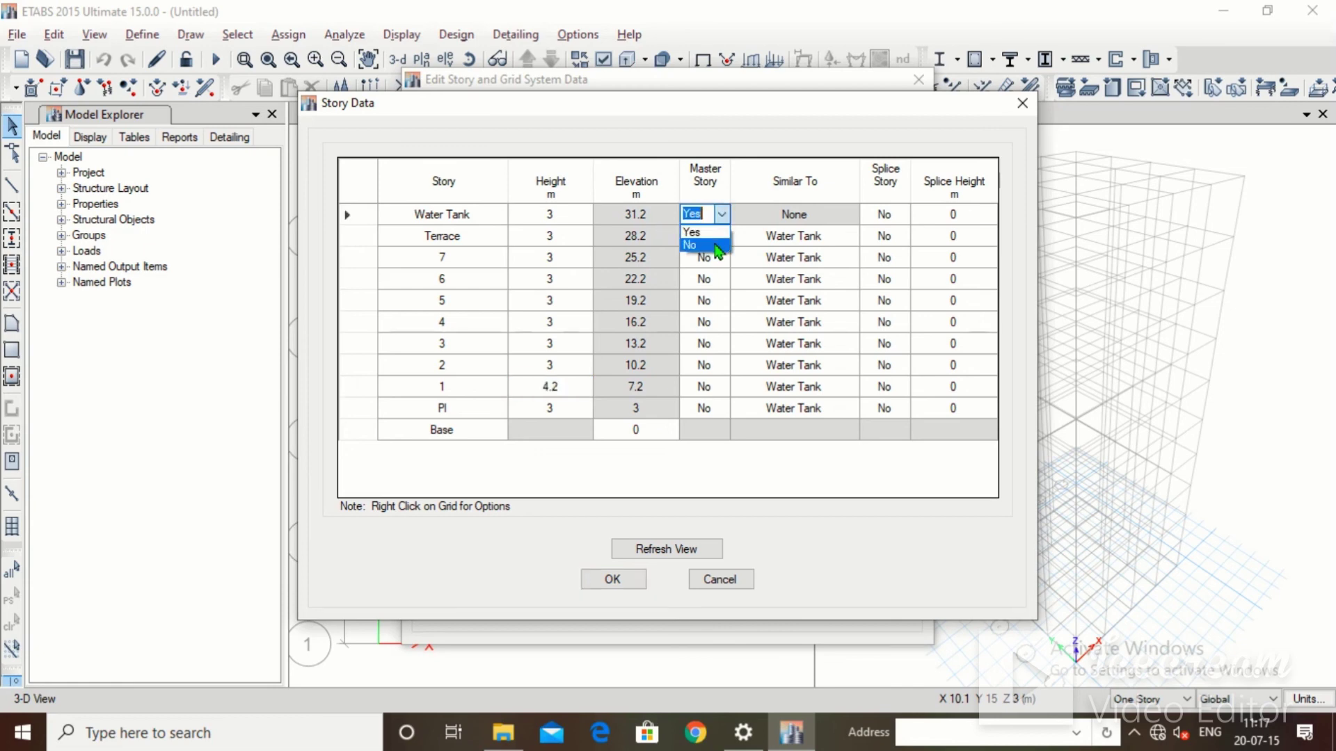
left_click(715, 245)
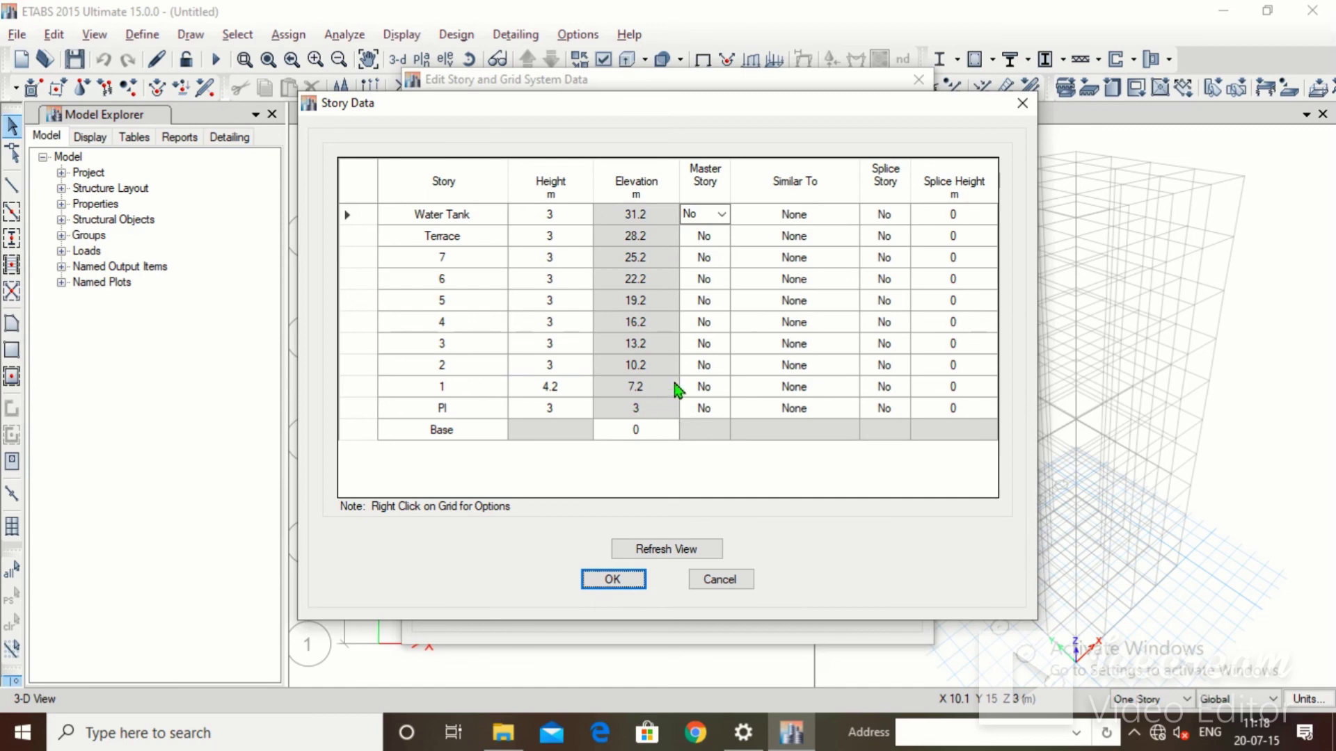
left_click(697, 387)
left_click(722, 388)
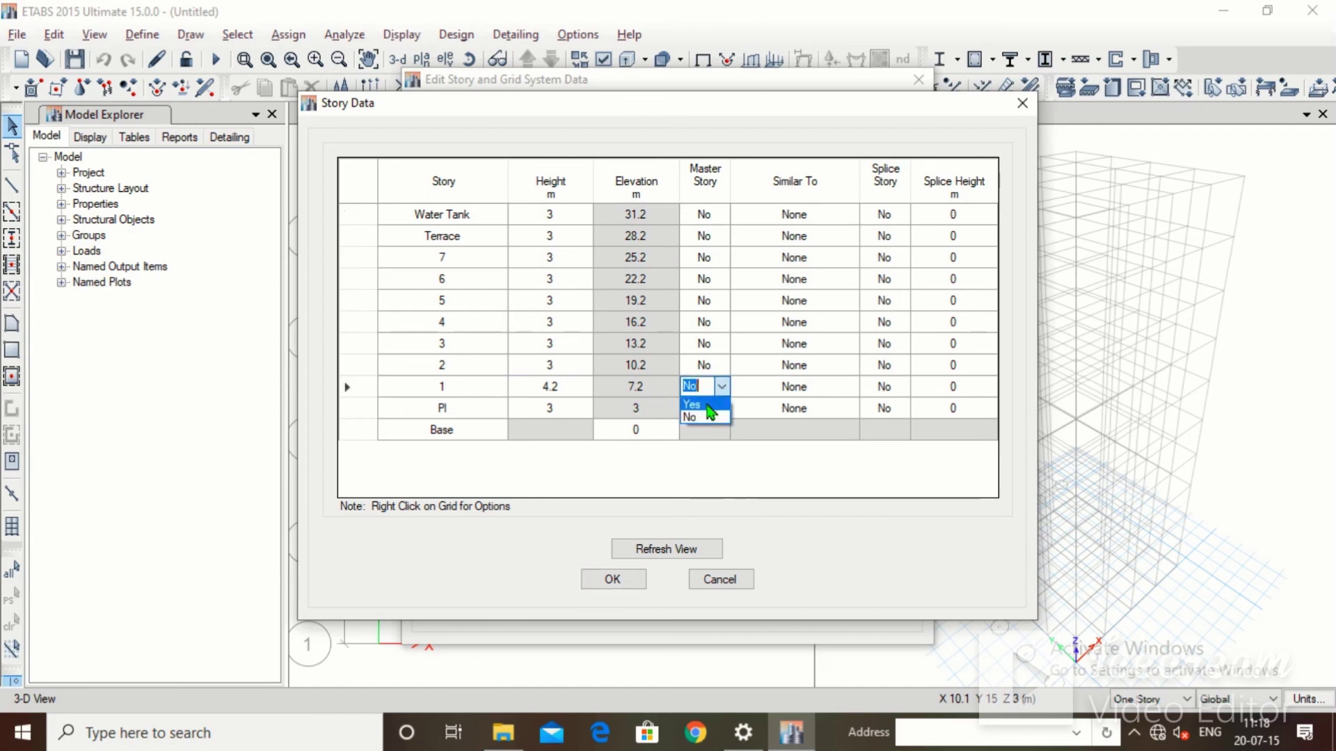
left_click(707, 405)
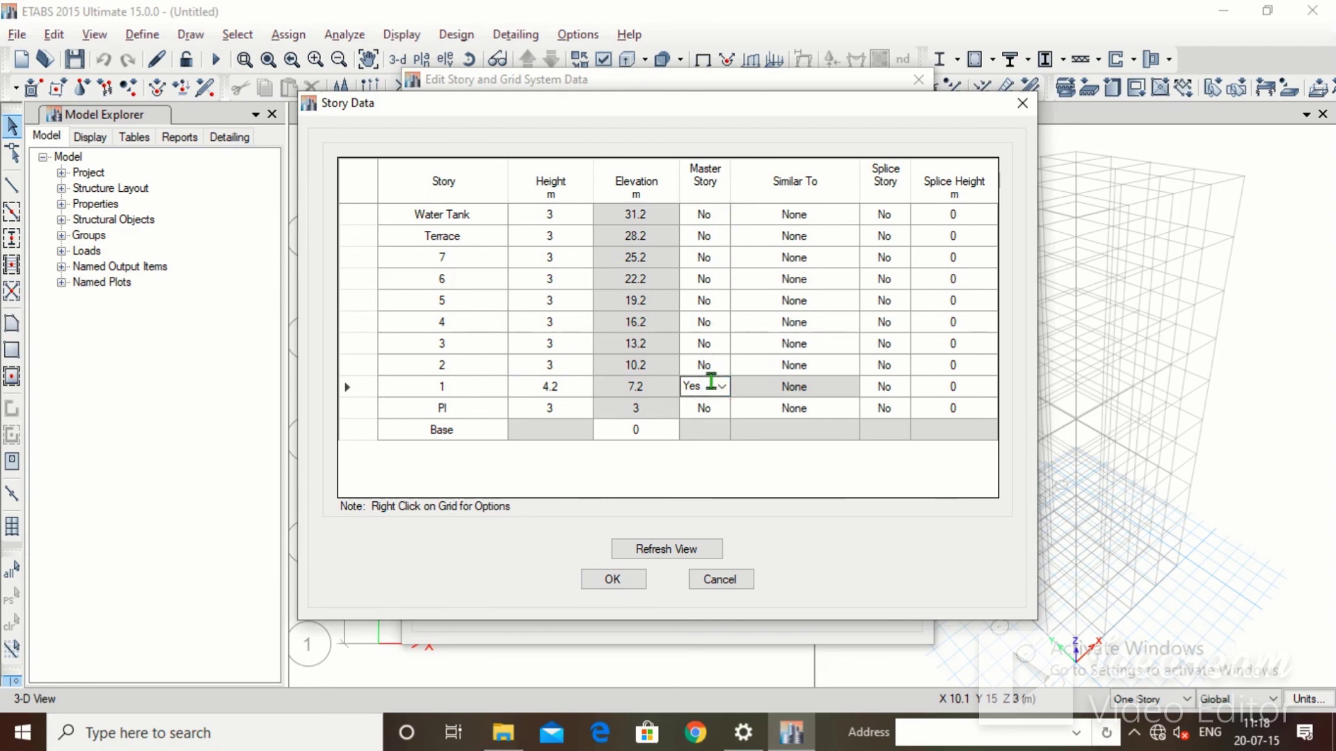
Make stories 2, 3 and 4 similar to master story 1
left_click(804, 366)
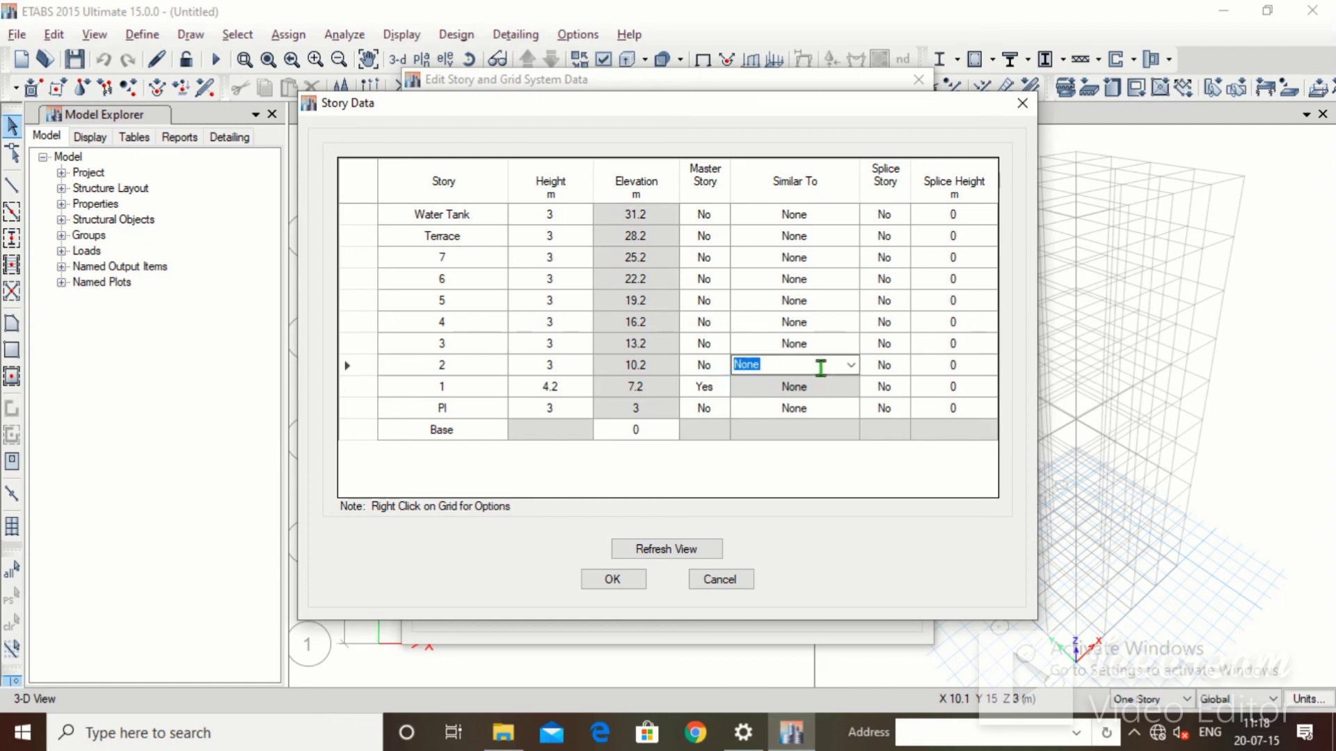
left_click(850, 365)
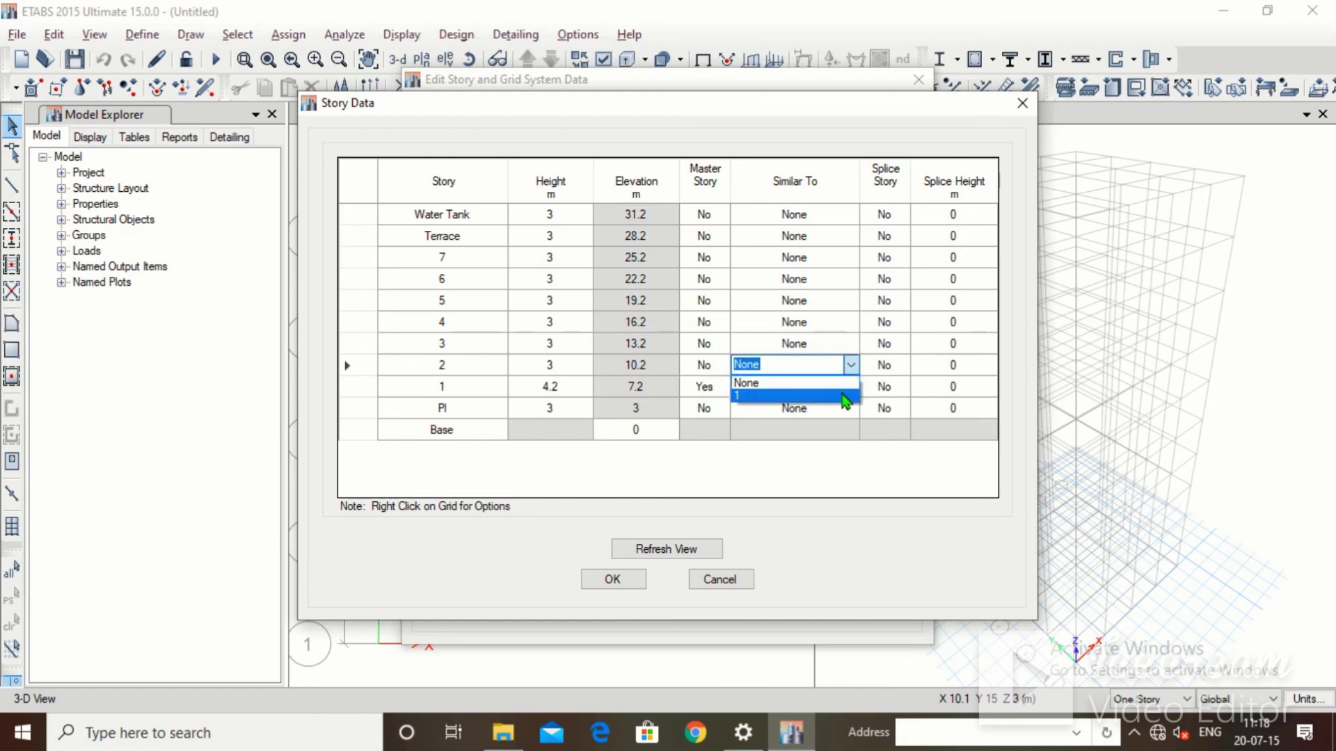
left_click(843, 398)
left_click(850, 343)
left_click(850, 344)
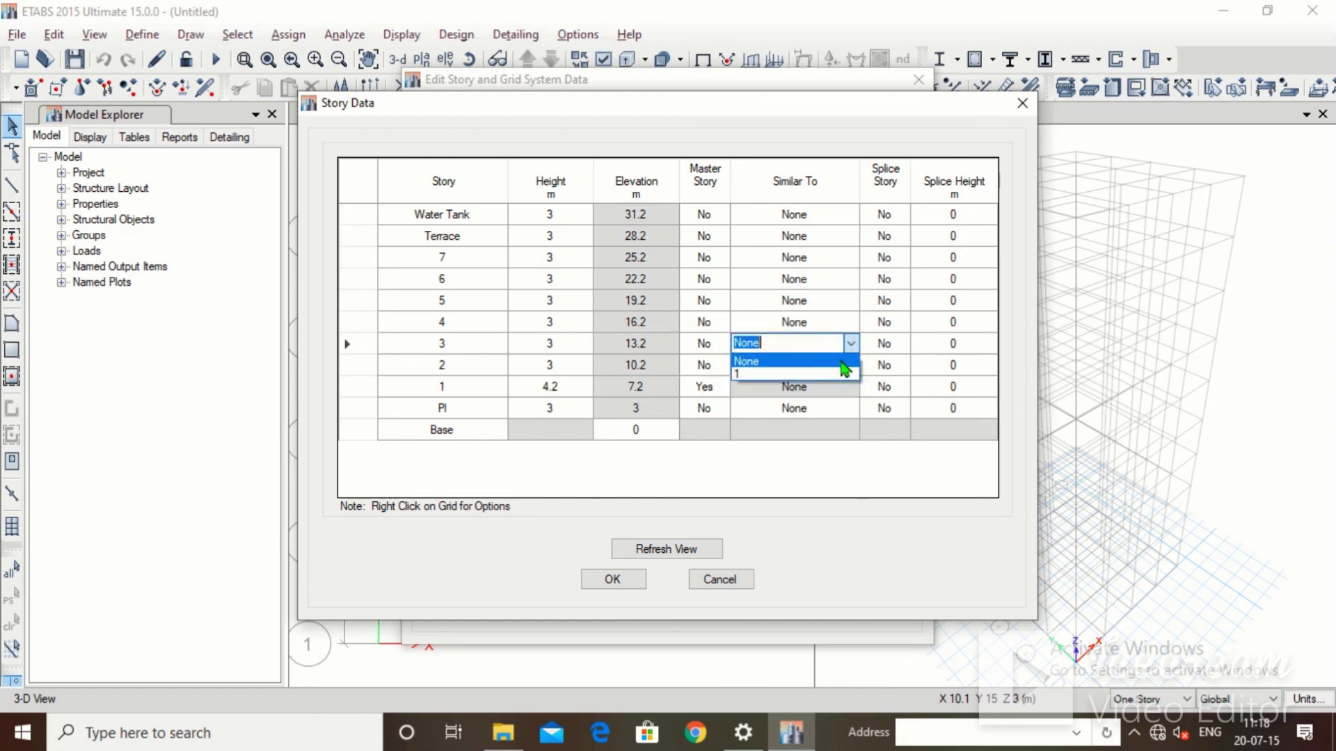
left_click(843, 375)
left_click(849, 324)
left_click(850, 322)
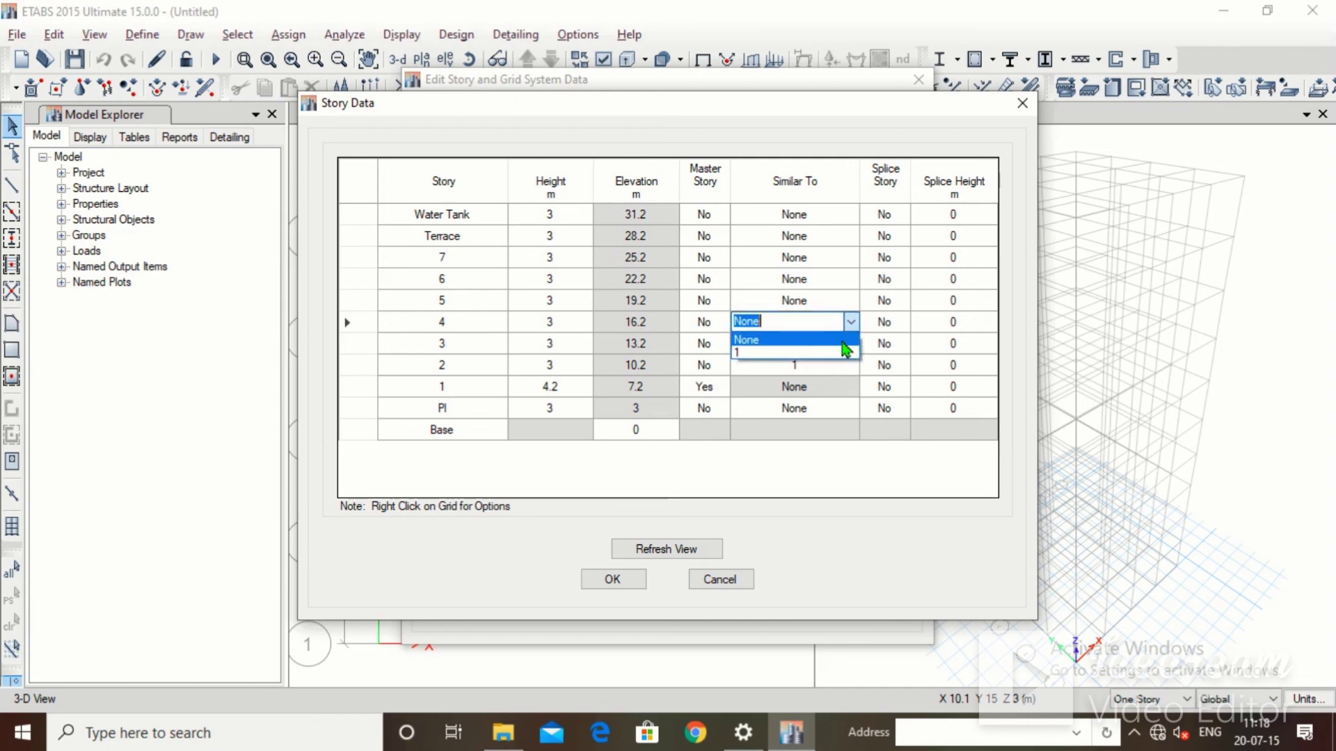
left_click(845, 352)
Make stories 5, 6 and 7 similar to master story 1 and accept the story data
left_click(850, 301)
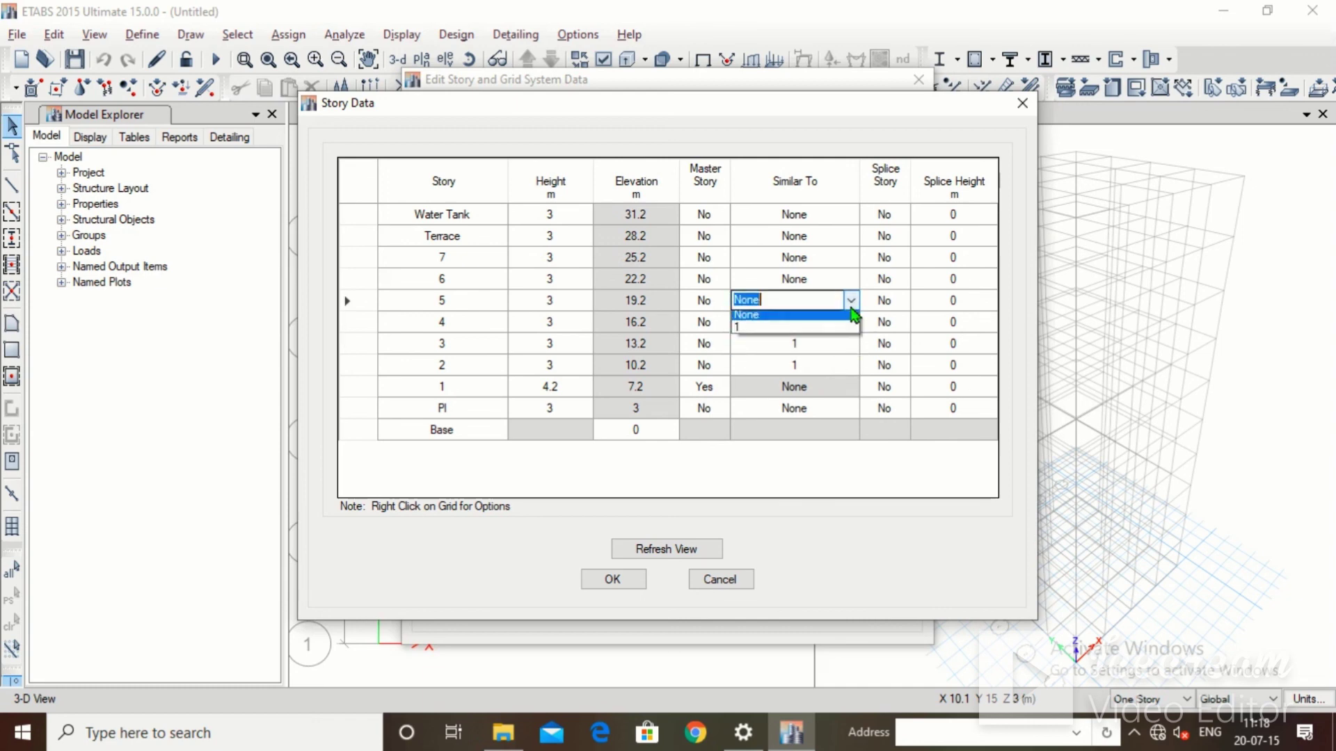
left_click(843, 335)
left_click(846, 279)
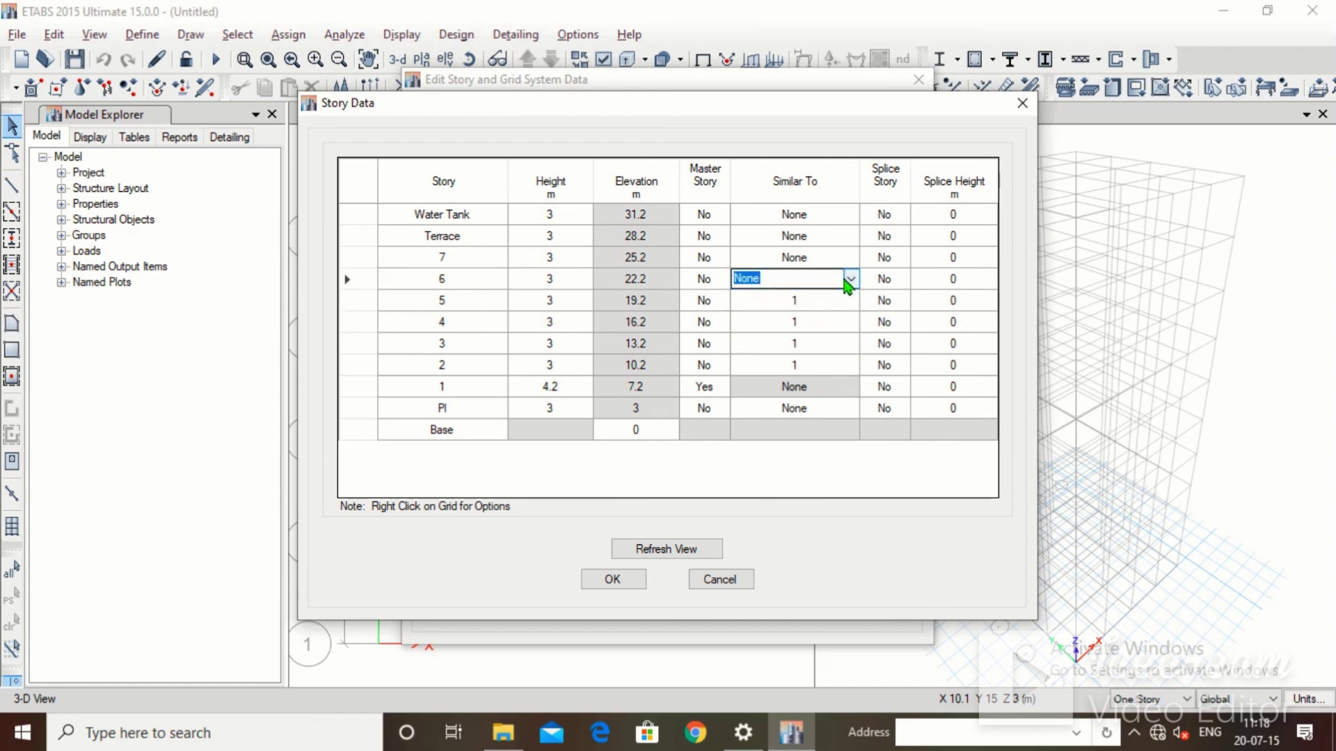
left_click(850, 278)
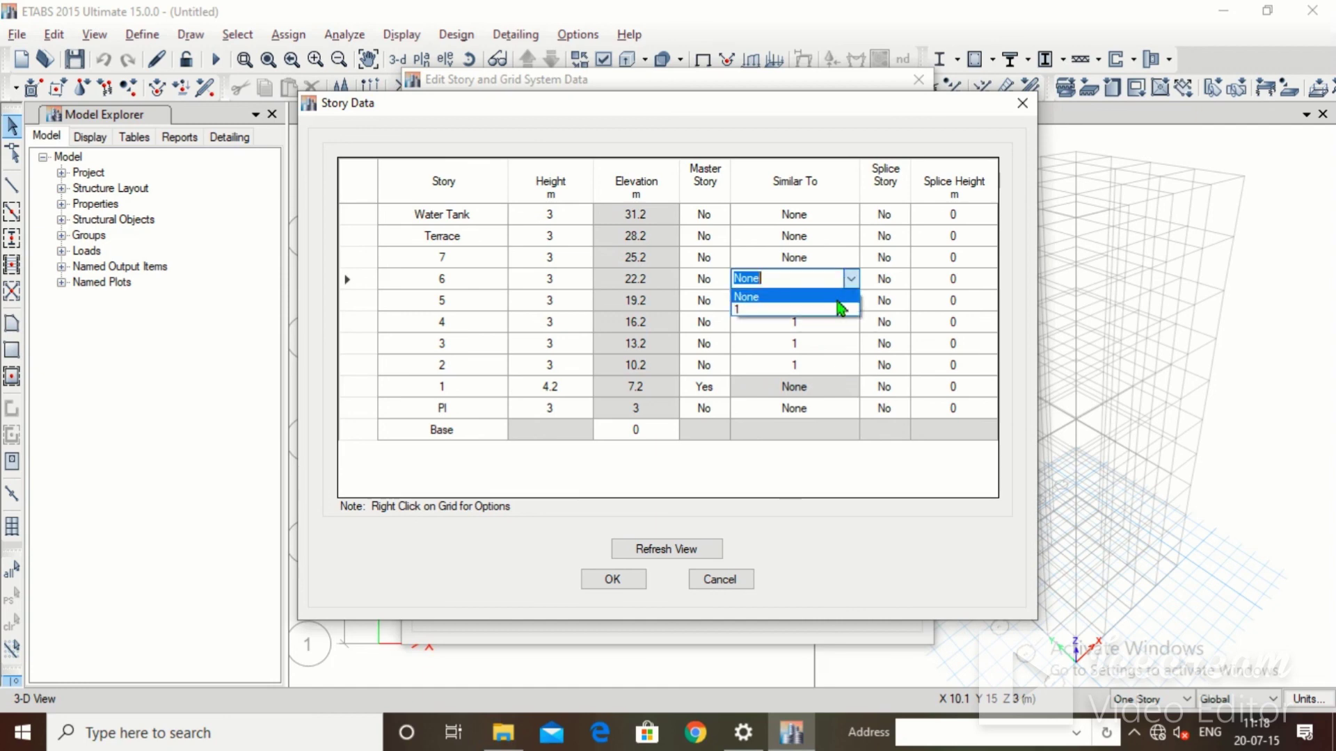
left_click(839, 310)
left_click(850, 259)
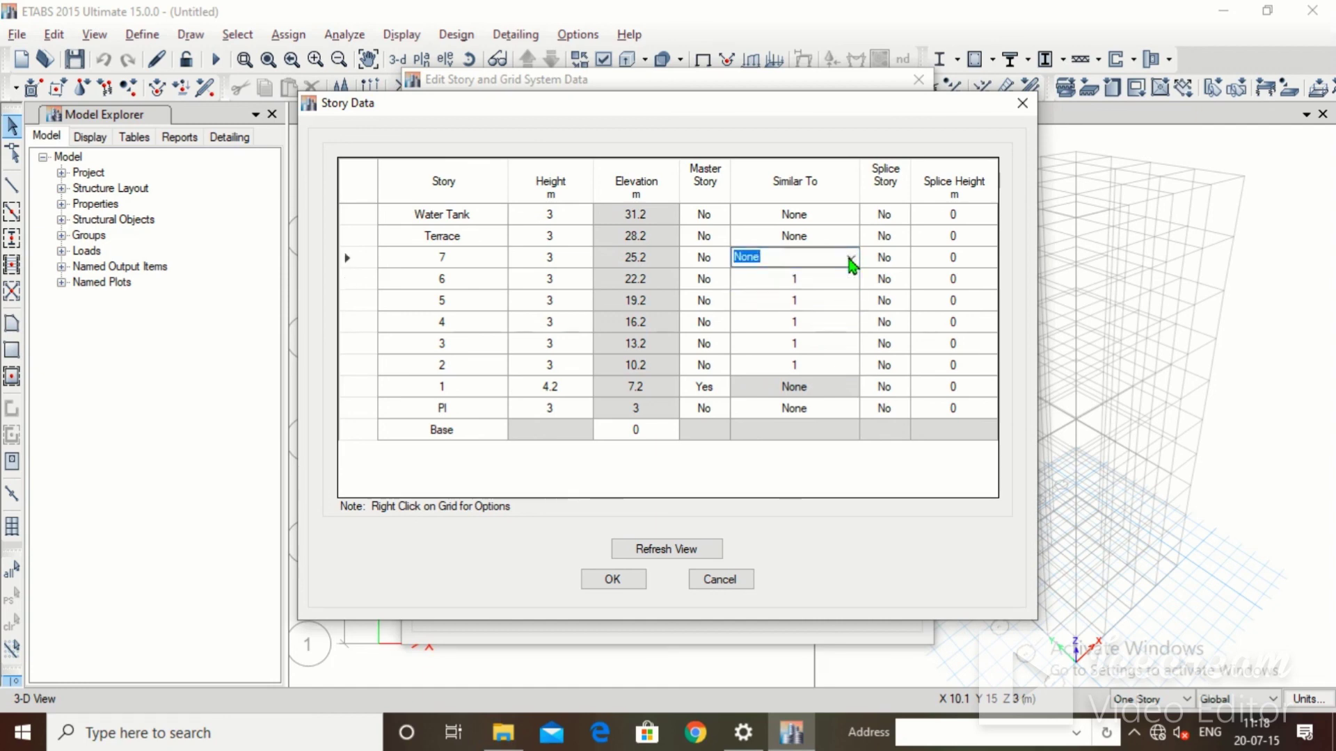
left_click(850, 258)
left_click(841, 288)
left_click(641, 585)
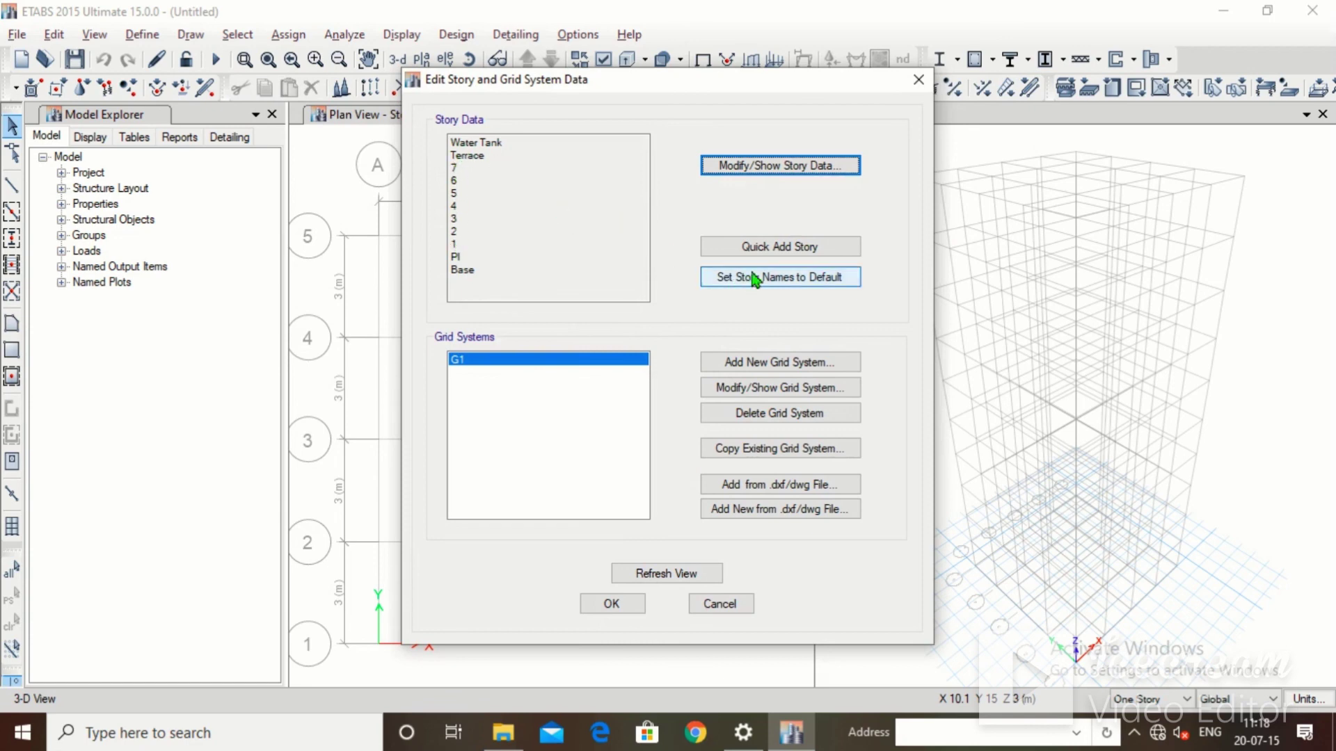
Recheck the story data table and accept the story and grid system changes
left_click(755, 165)
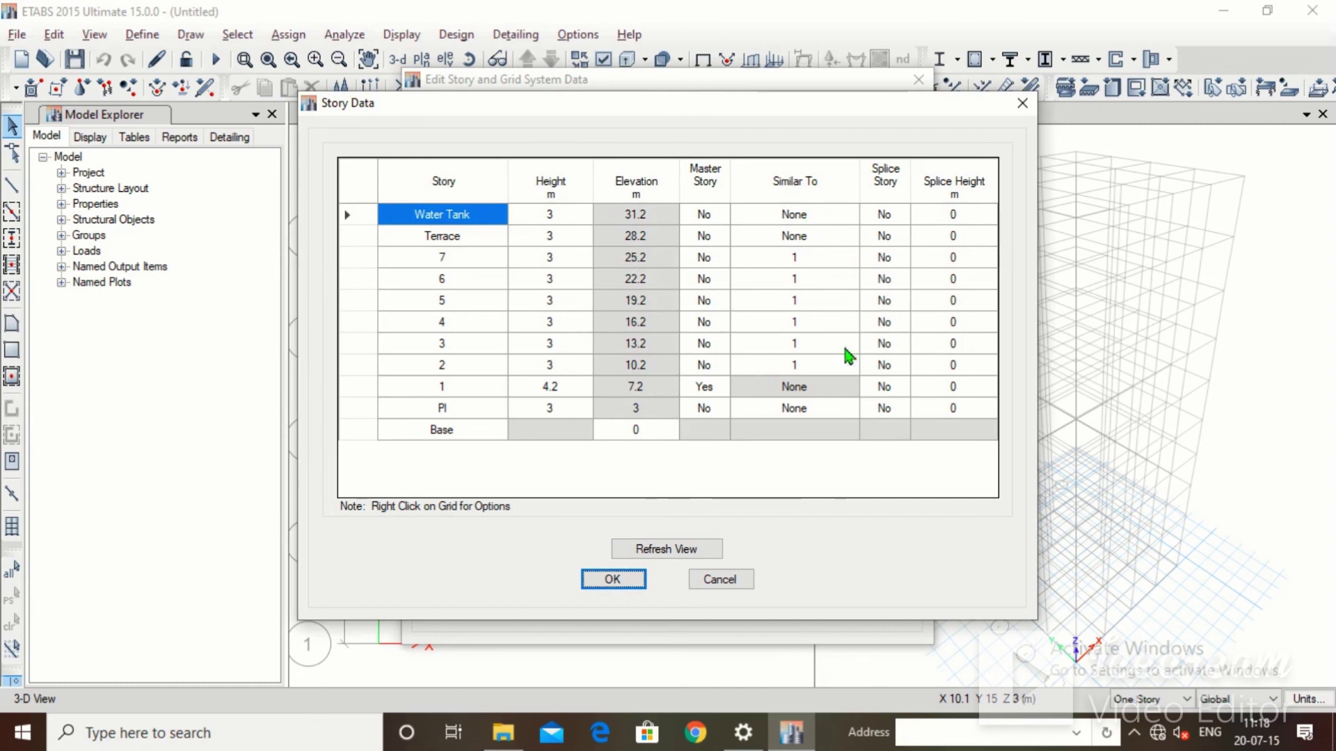
left_click(611, 584)
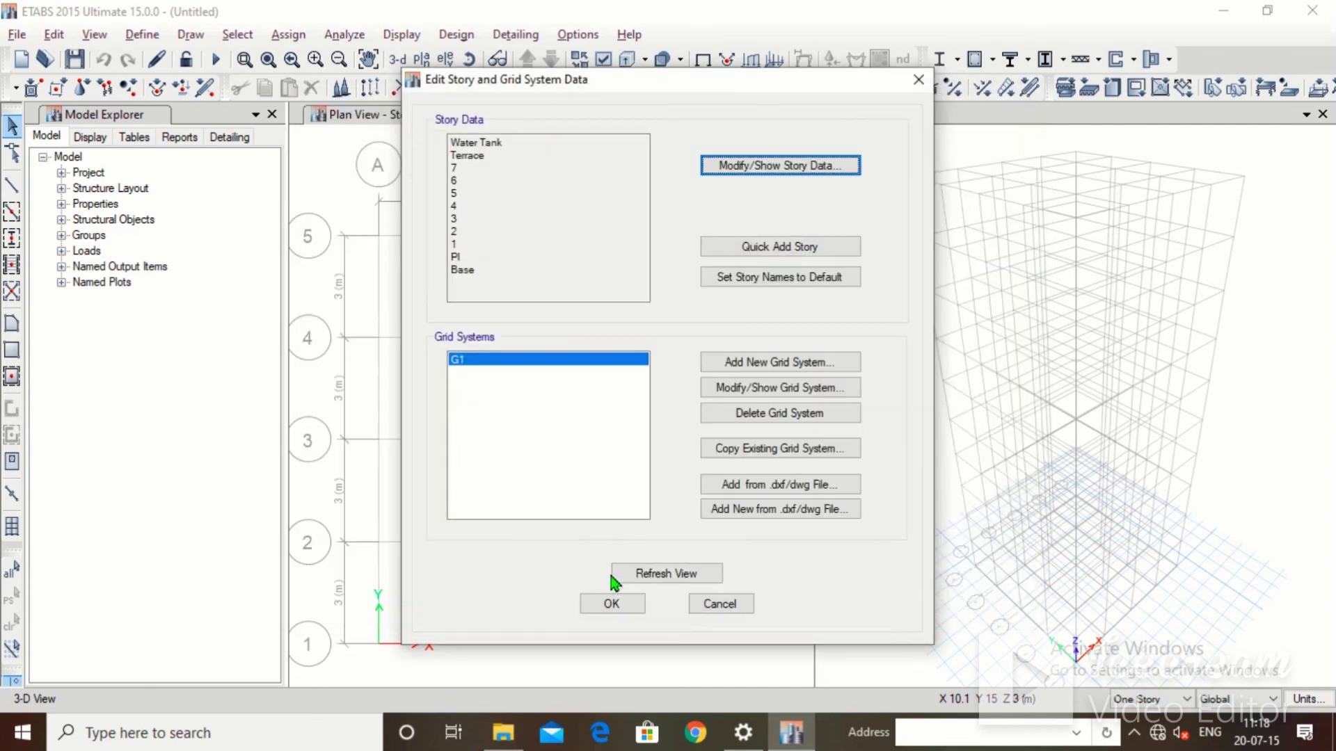
left_click(609, 607)
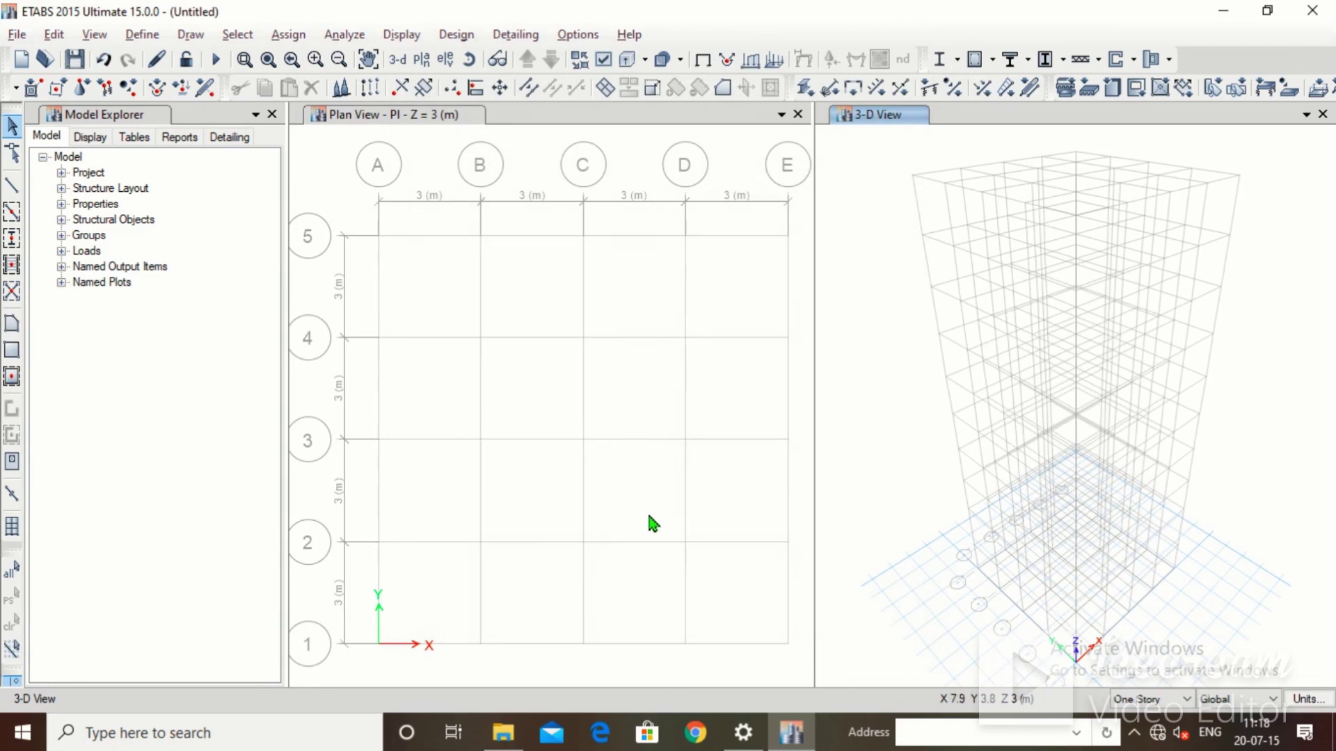